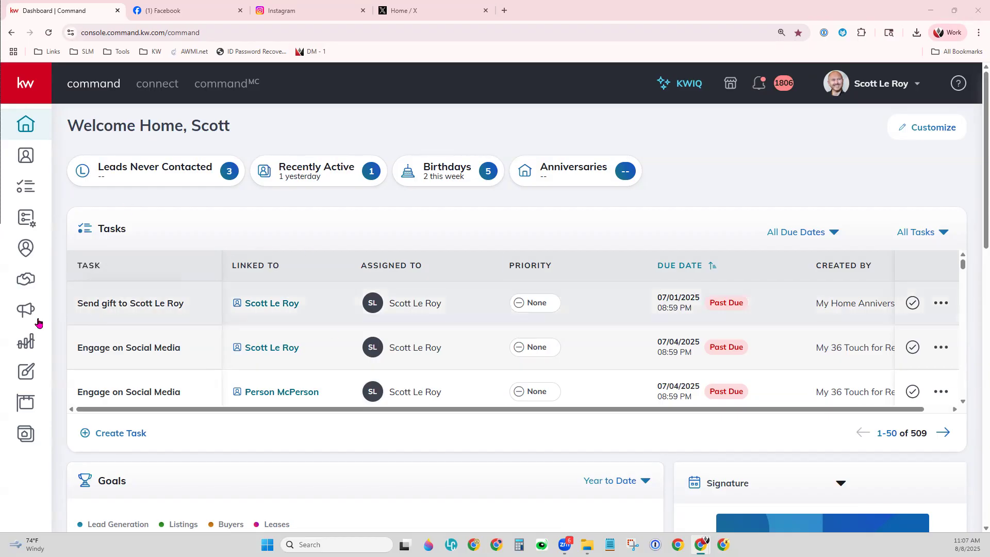
Open the Campaigns area in Command, switch to Facebook and log out of the current account.
{"action": "left_click", "coordinate": [22, 315]}
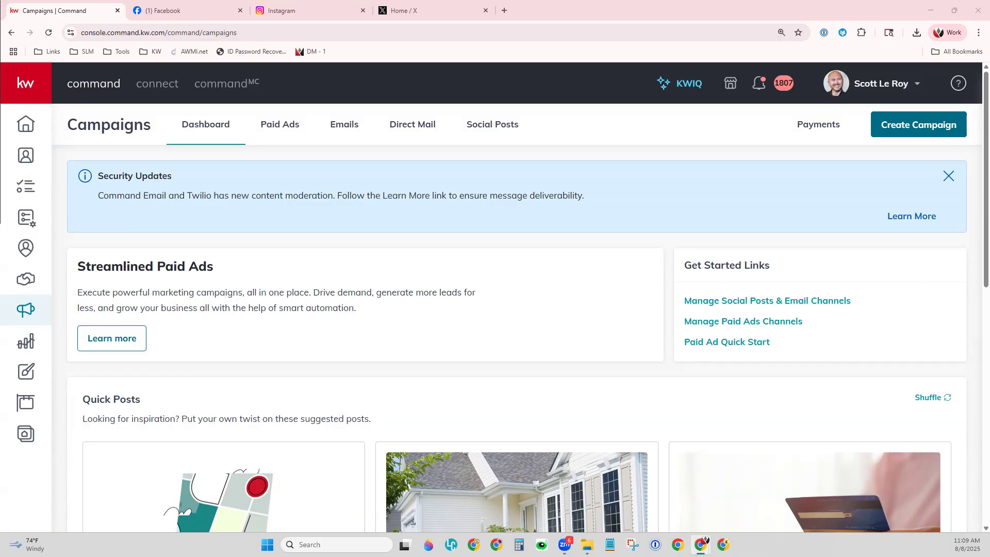
{"action": "left_click", "coordinate": [220, 10]}
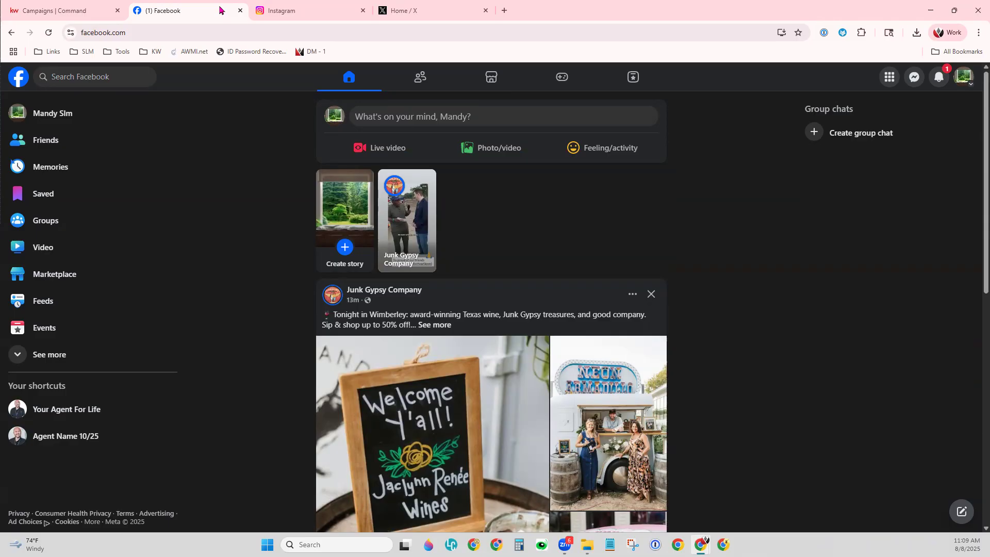
{"action": "left_click", "coordinate": [963, 77]}
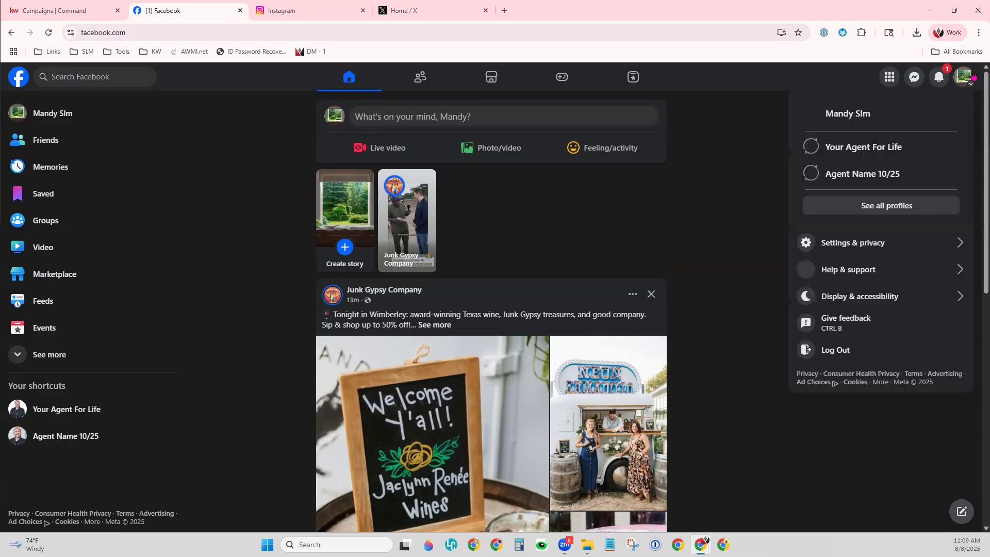
{"action": "left_click", "coordinate": [821, 357]}
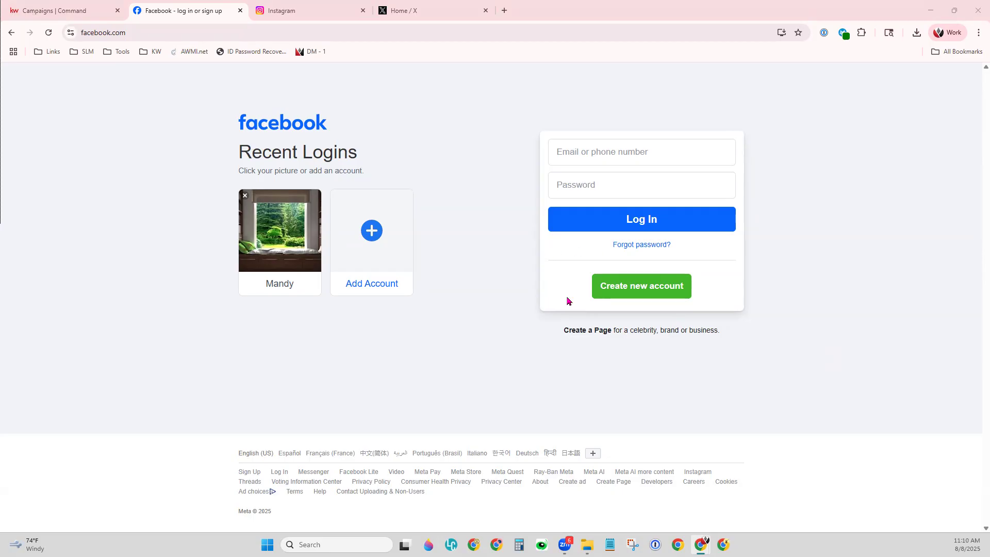
View Facebook's new-account sign-up form, and log back in to the existing account with the saved email and password.
{"action": "left_click", "coordinate": [662, 288]}
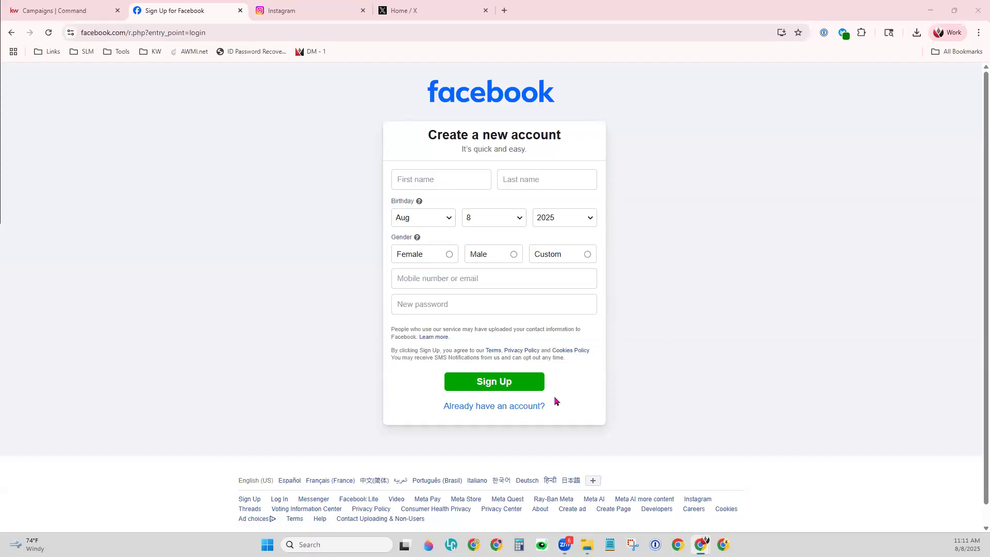
{"action": "left_click", "coordinate": [521, 407]}
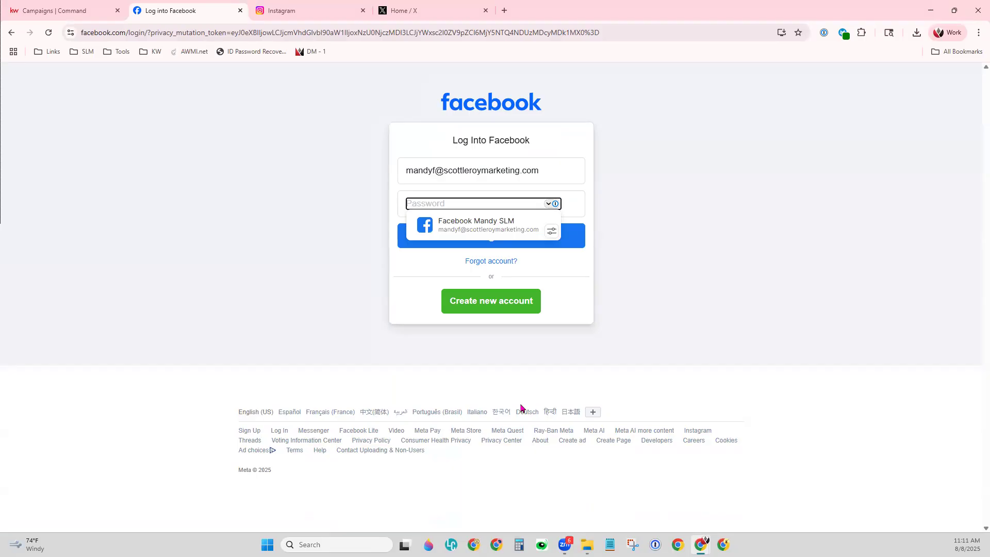
{"action": "left_click", "coordinate": [490, 224]}
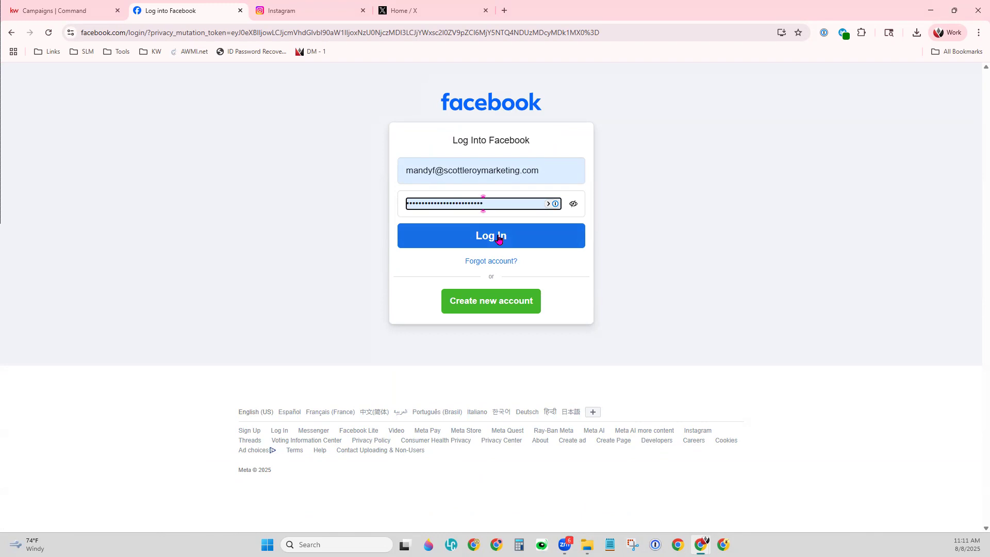
{"action": "left_click", "coordinate": [498, 237]}
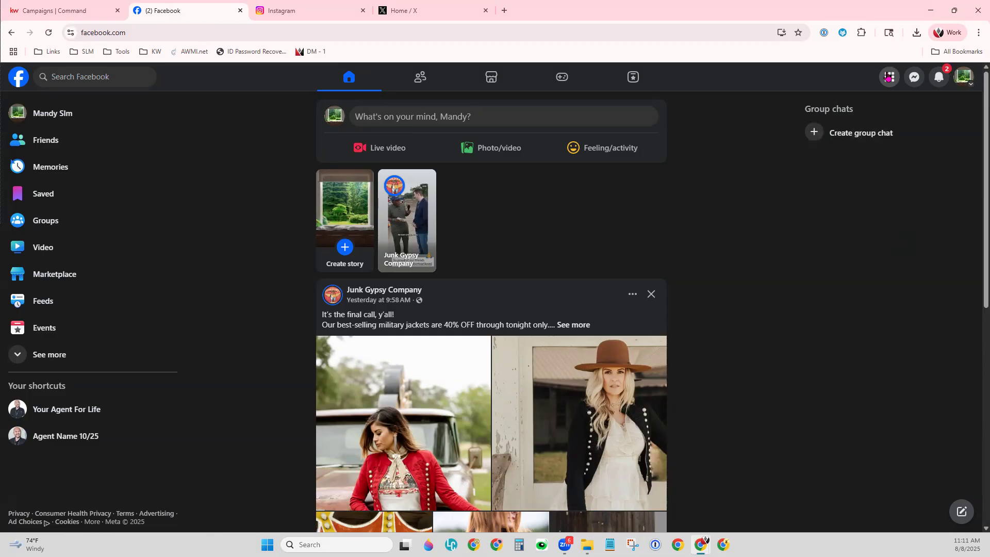
Open the Agent Name 10/25 Page from the list of managed Facebook Pages.
{"action": "key", "text": "ctrl+plus"}
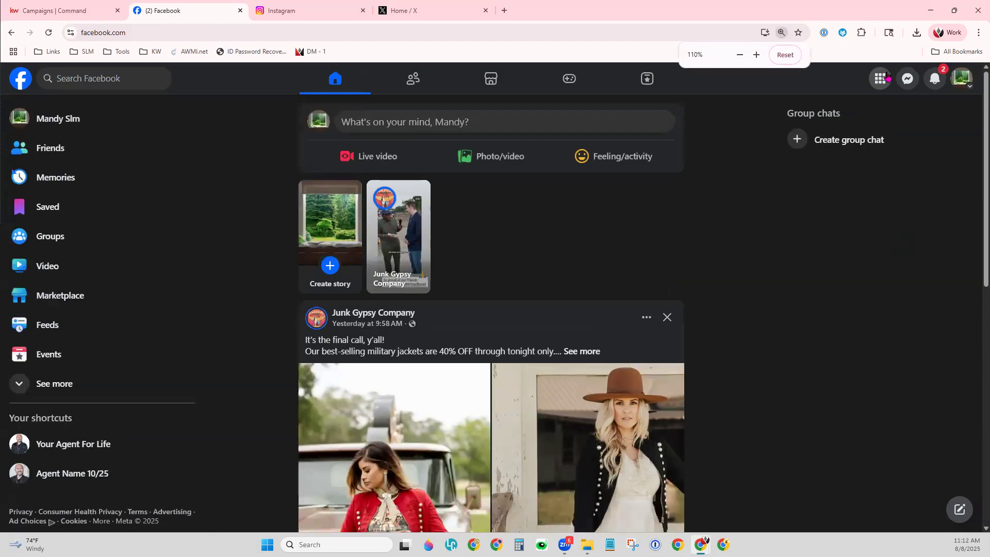
{"action": "left_click", "coordinate": [880, 78]}
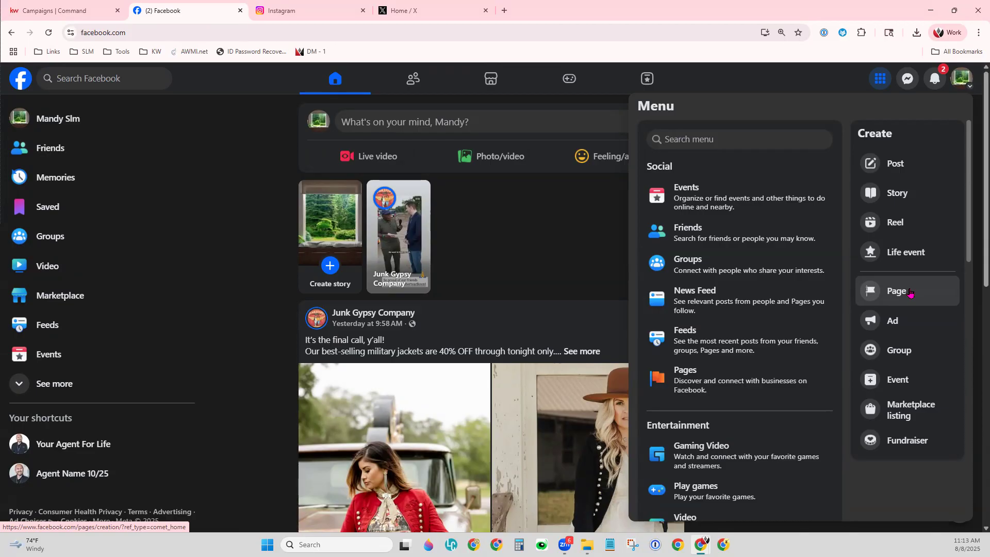
{"action": "left_click", "coordinate": [879, 78]}
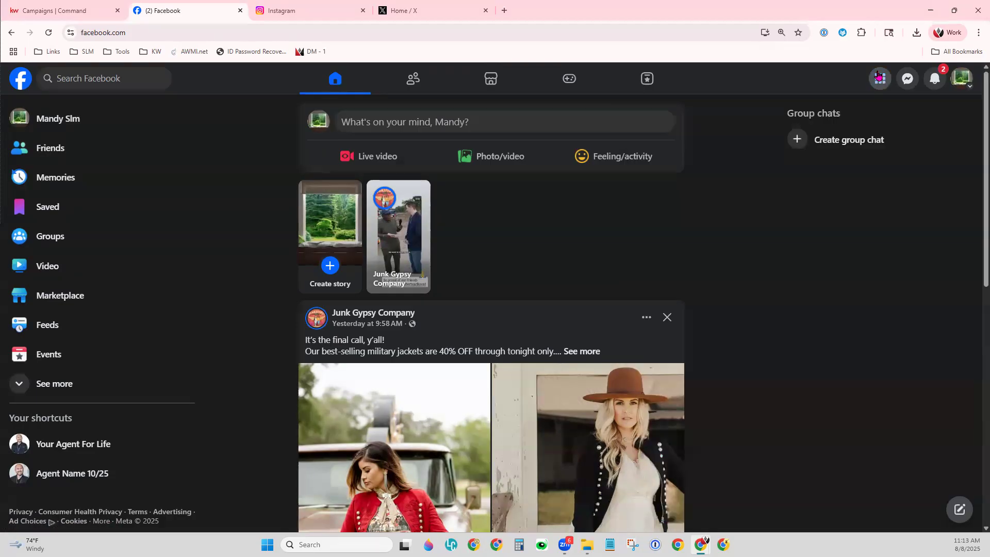
{"action": "left_click", "coordinate": [879, 76]}
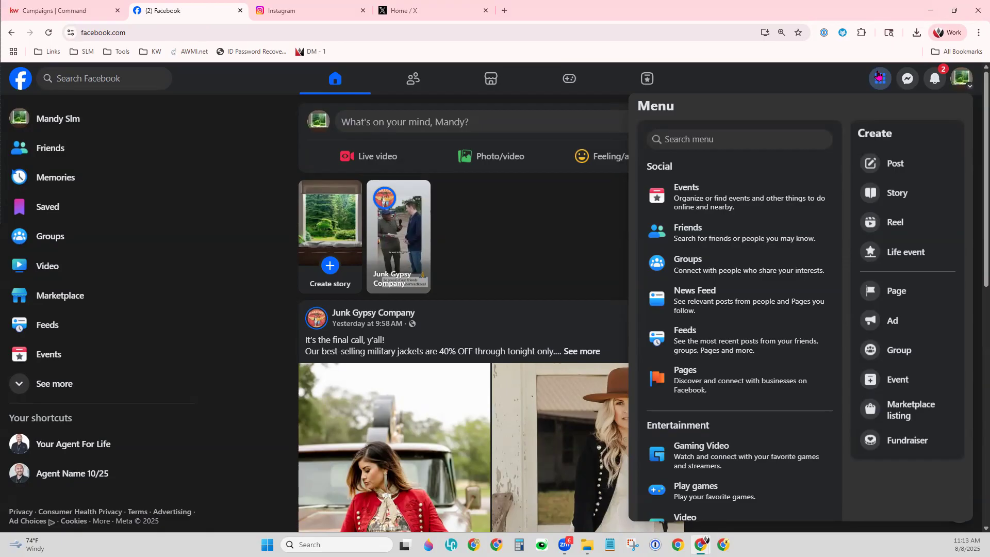
{"action": "left_click", "coordinate": [689, 392]}
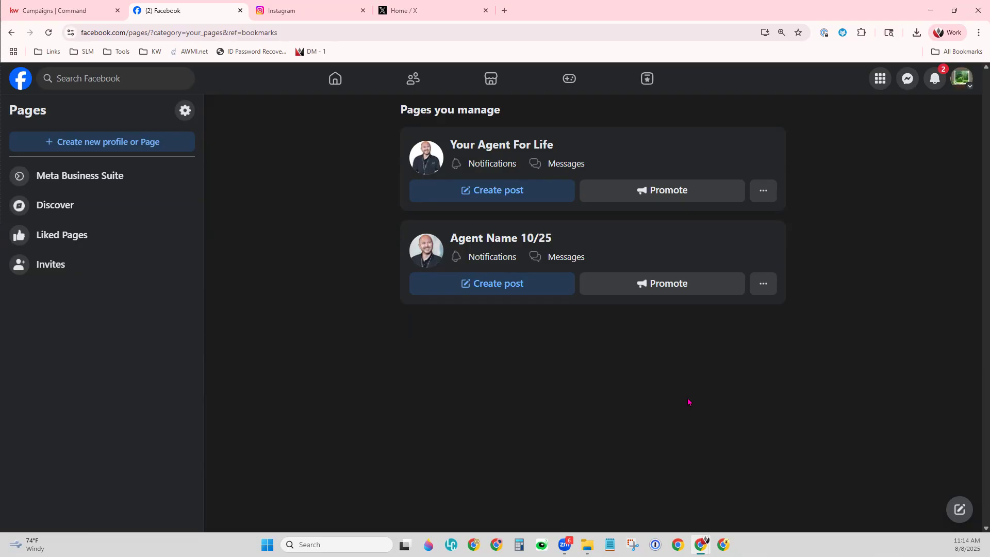
{"action": "left_click", "coordinate": [513, 239]}
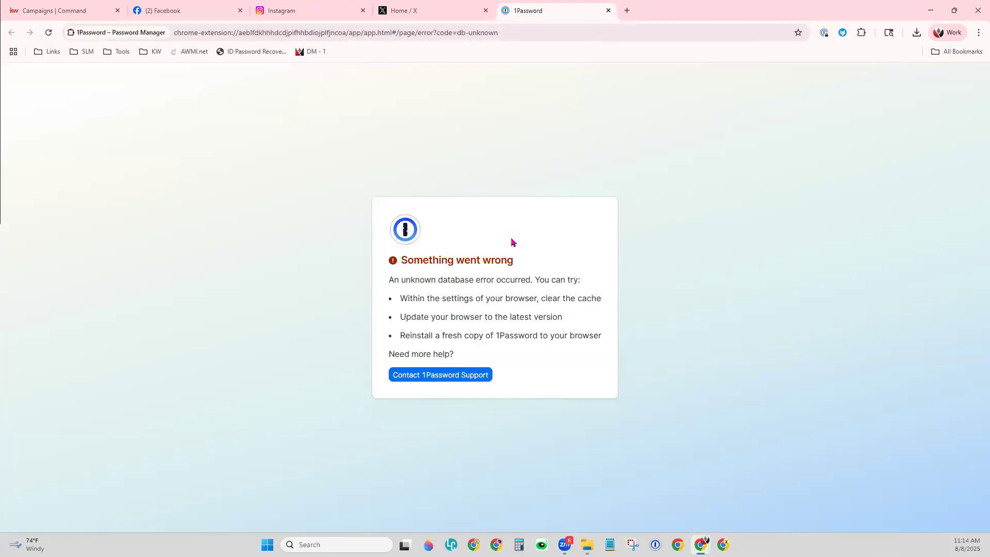
{"action": "left_click", "coordinate": [608, 10]}
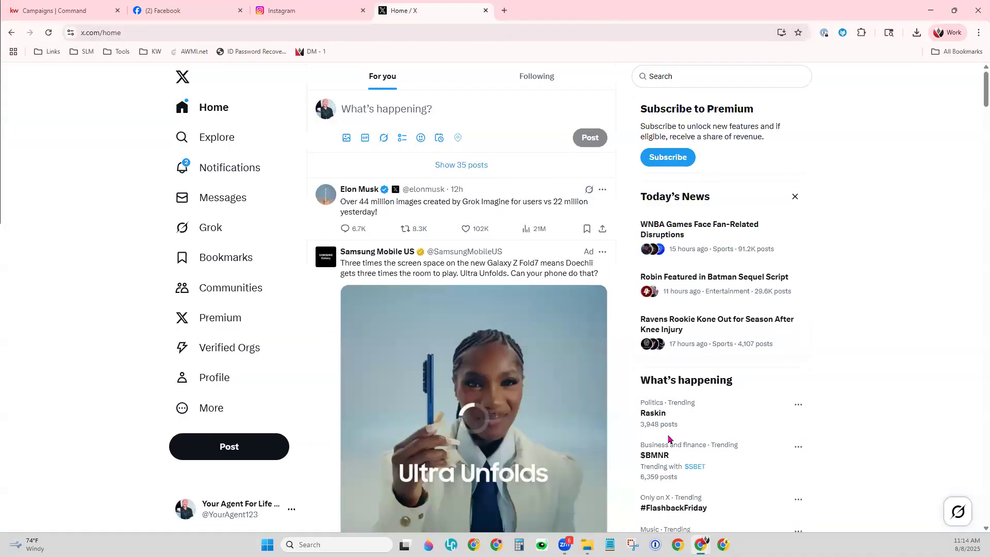
{"action": "left_click", "coordinate": [165, 10]}
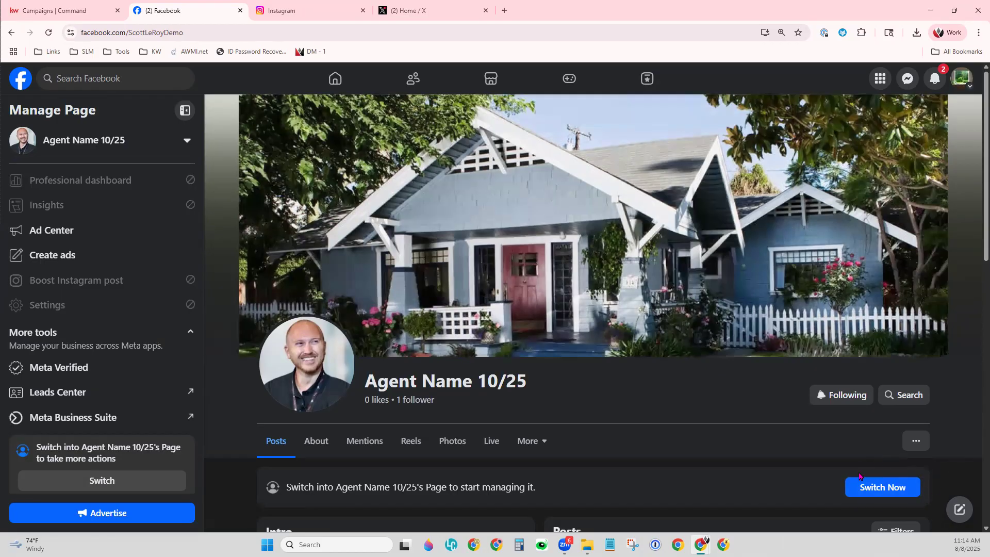
{"action": "left_click", "coordinate": [101, 480]}
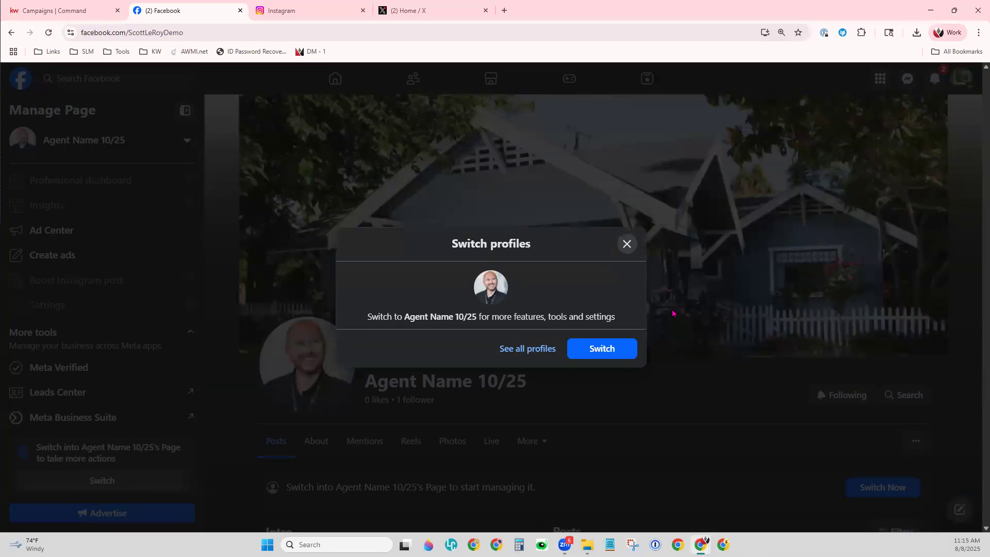
{"action": "left_click", "coordinate": [621, 346]}
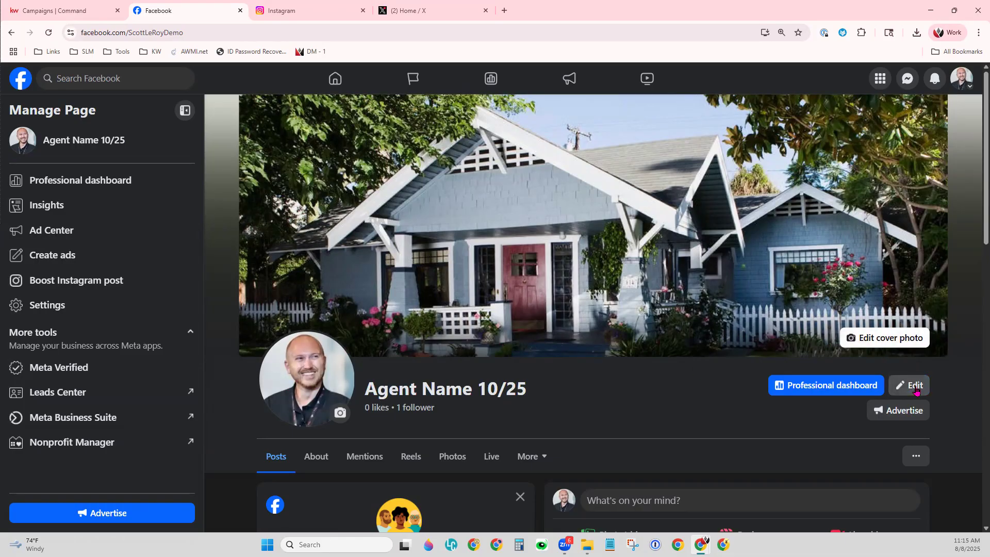
{"action": "left_click", "coordinate": [916, 390]}
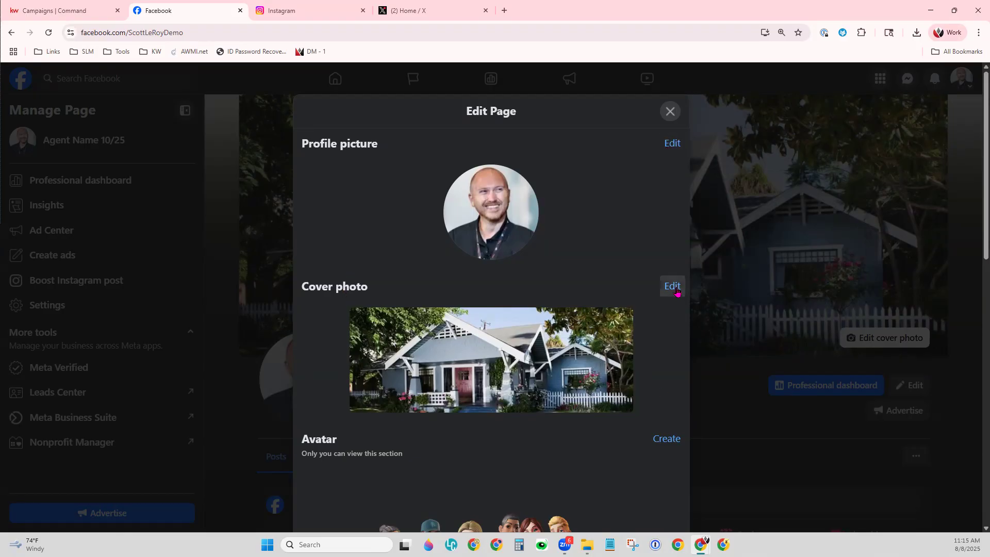
{"action": "scroll", "coordinate": [598, 386], "scroll_direction": "down", "scroll_amount": 7}
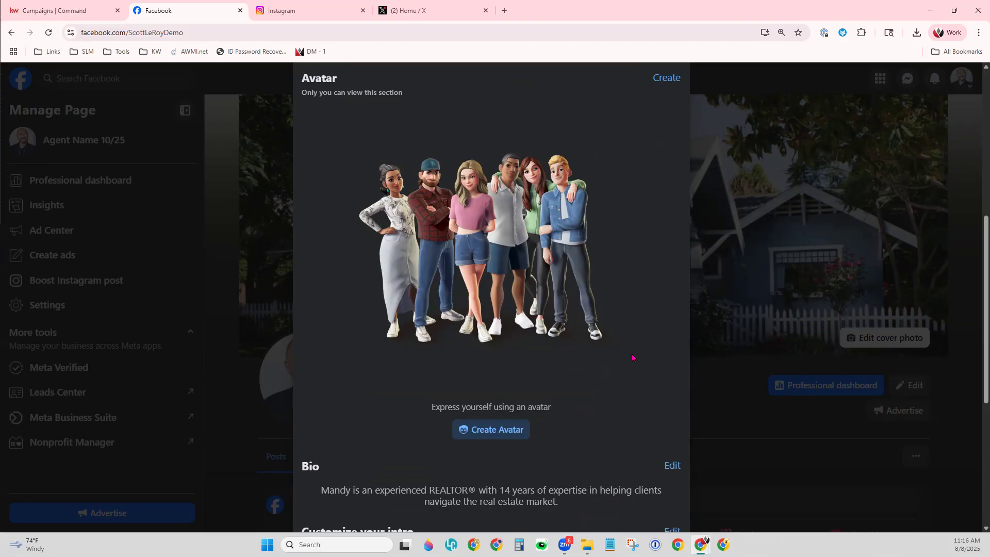
{"action": "scroll", "coordinate": [633, 357], "scroll_direction": "down", "scroll_amount": 4}
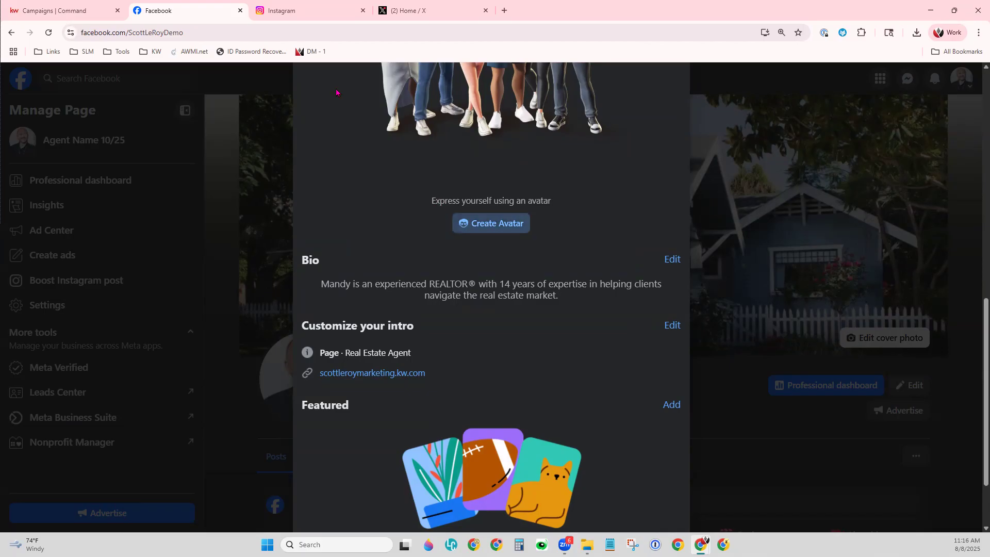
Open chatgpt.com in a new browser tab.
{"action": "left_click", "coordinate": [504, 10]}
{"action": "type", "text": "chatgpt.com"}
{"action": "key", "text": "Return"}
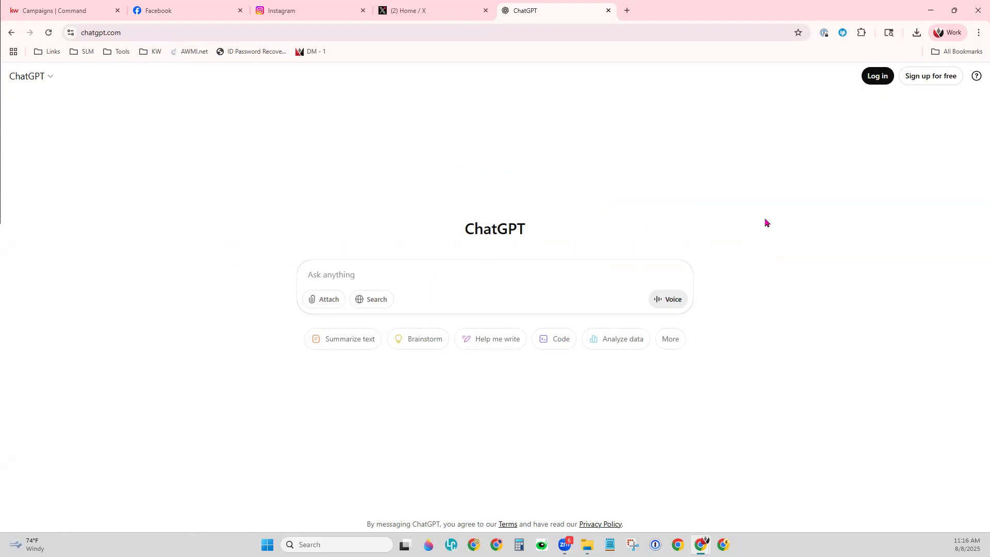
Ask ChatGPT to write a two sentence bio with the agent's first name, REALTOR®, 13 years, neighborhood expert, and copy the answer.
{"action": "type", "text": "write tw"}
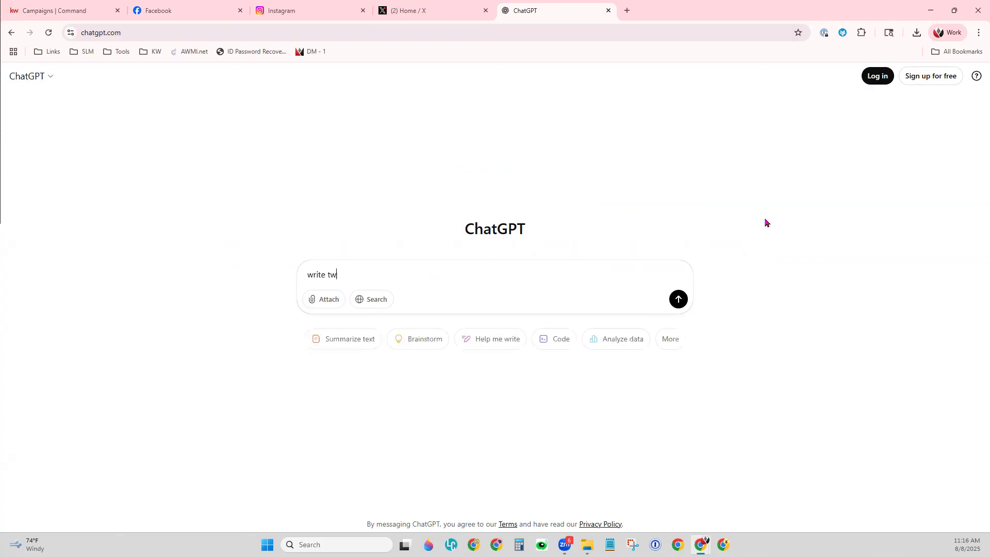
{"action": "type", "text": "o sentence bio, Mandy REALTOR® "}
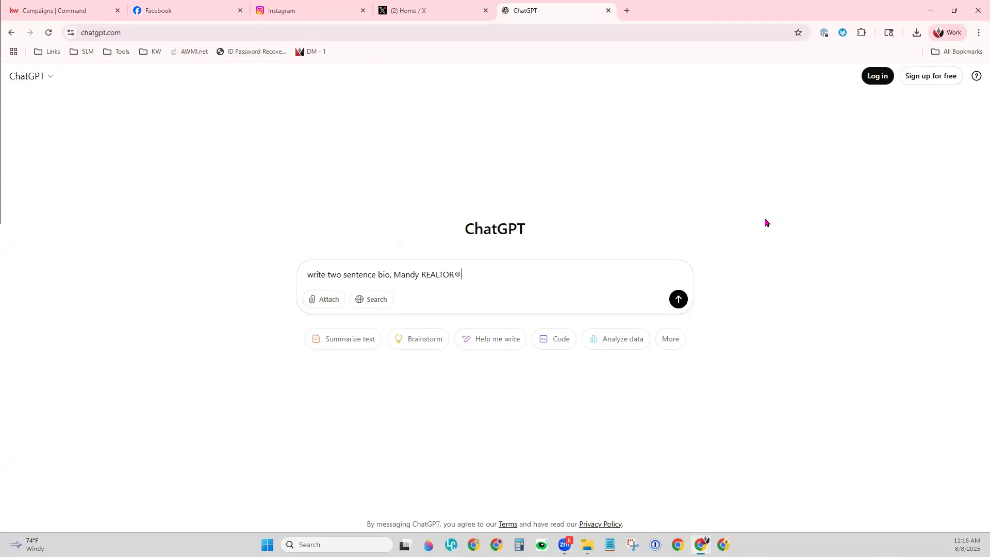
{"action": "type", "text": " 13 years, neighborhood expert"}
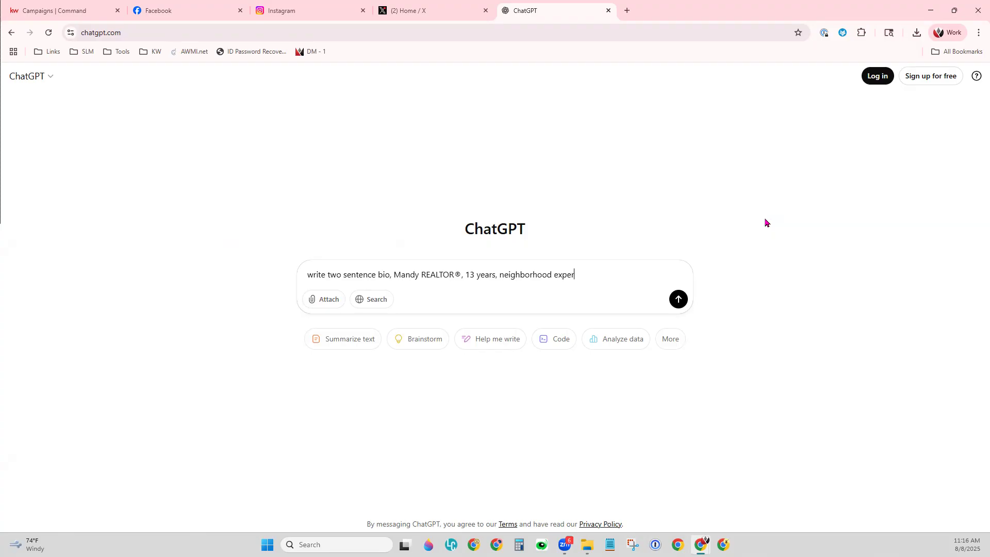
{"action": "key", "text": "Return"}
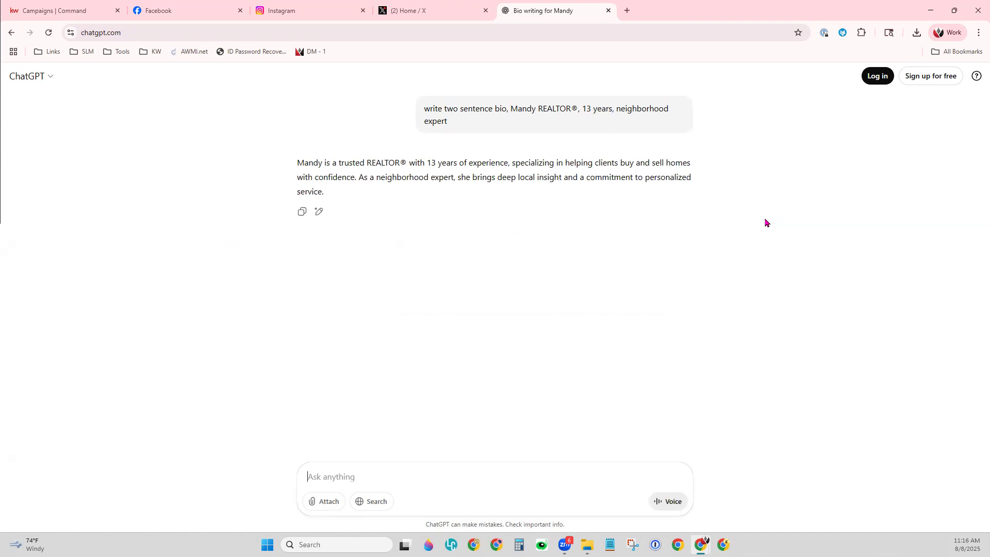
{"action": "left_click", "coordinate": [303, 212]}
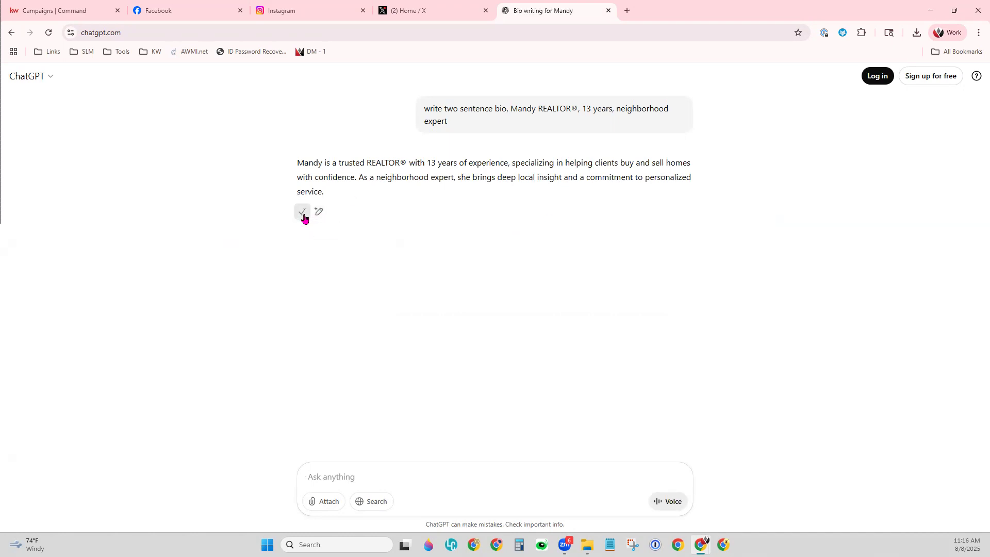
Return to the Facebook Page's edit form and replace the whole bio with the copied text.
{"action": "left_click", "coordinate": [201, 6]}
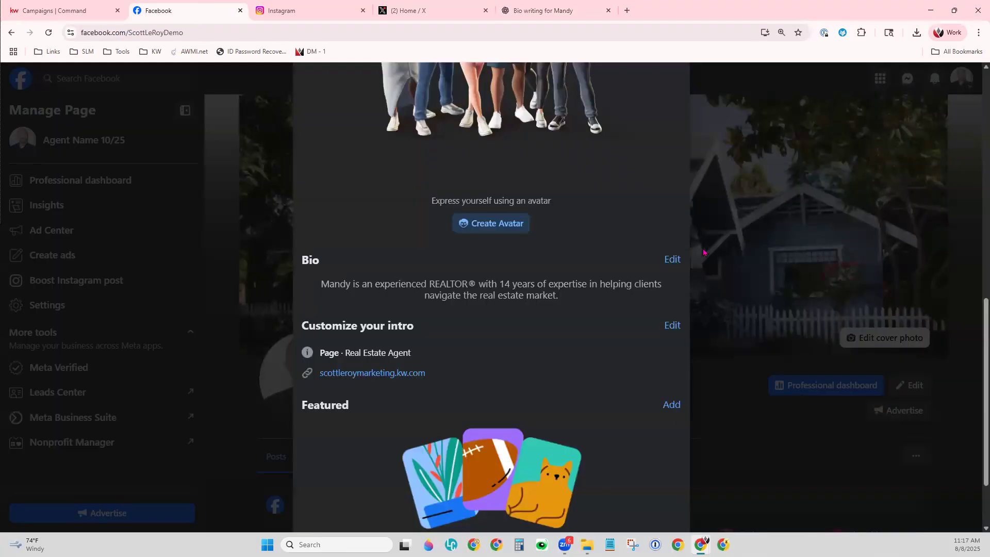
{"action": "left_click", "coordinate": [673, 259]}
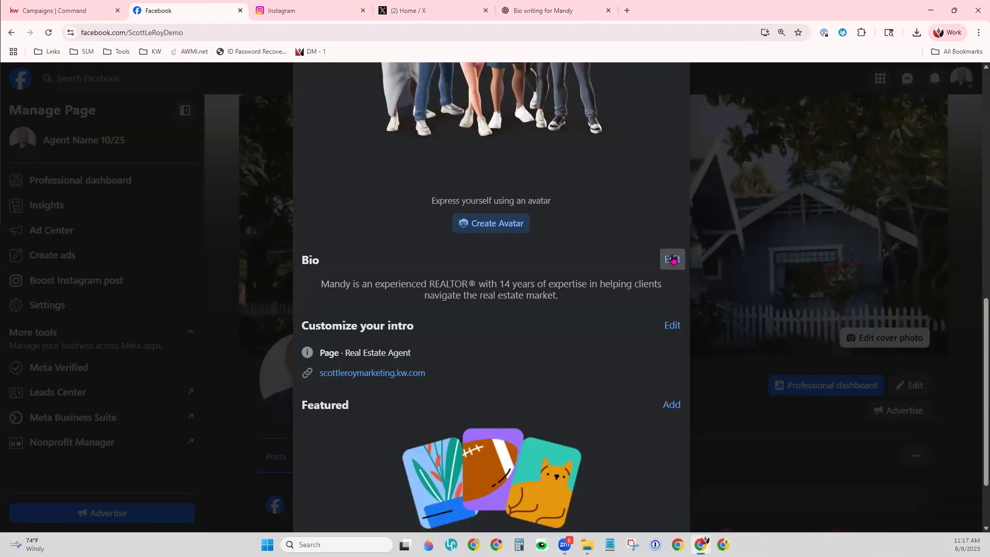
{"action": "key", "text": "ctrl+a"}
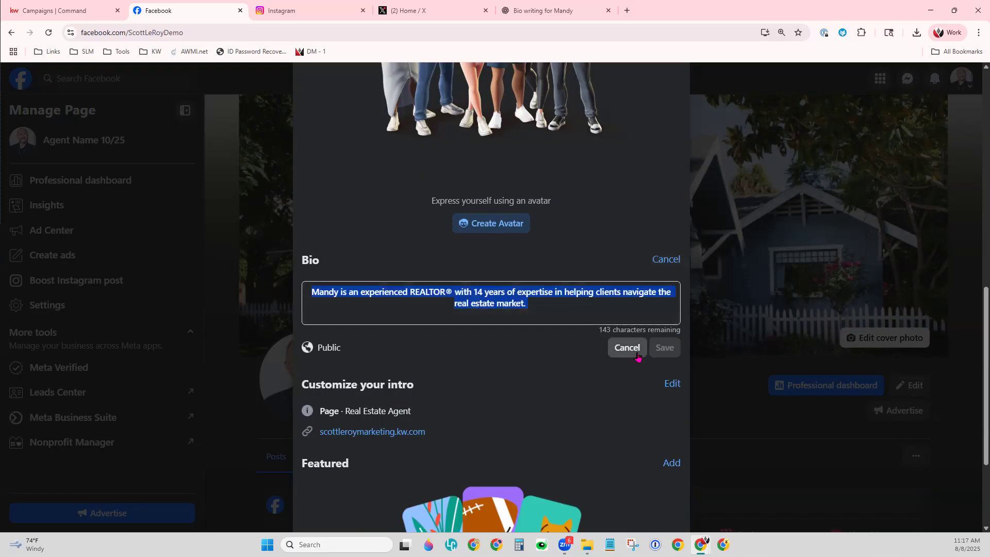
{"action": "key", "text": "ctrl+v"}
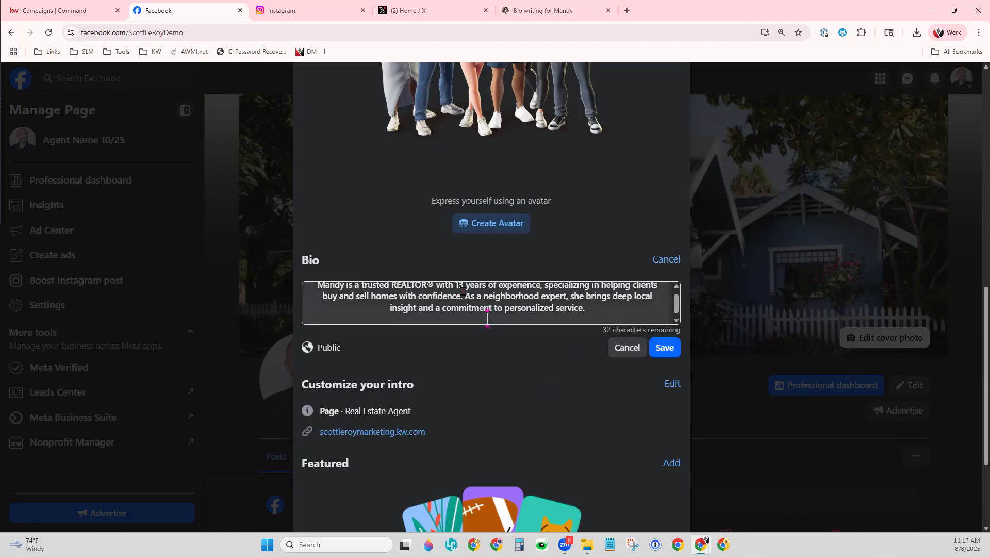
Delete the bio's second sentence about being a neighborhood expert and save the bio.
{"action": "left_click_drag", "start_coordinate": [465, 296], "coordinate": [594, 316]}
{"action": "key", "text": "BackSpace"}
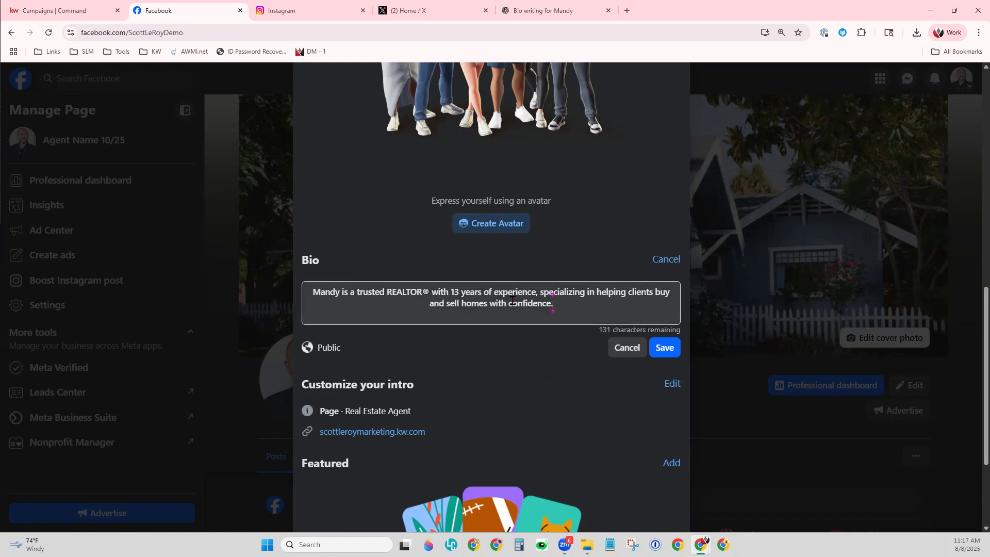
{"action": "left_click", "coordinate": [663, 349]}
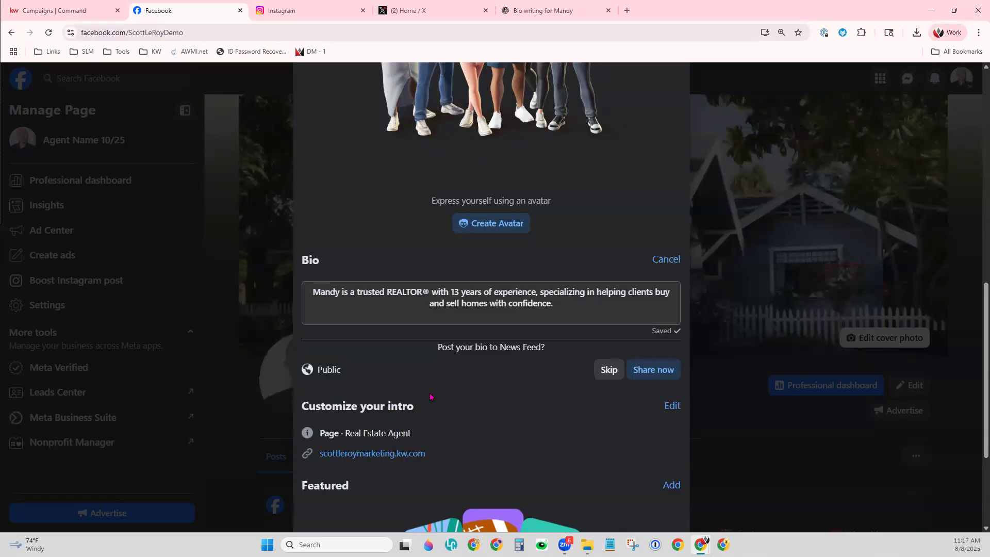
{"action": "scroll", "coordinate": [479, 394], "scroll_direction": "down", "scroll_amount": 3}
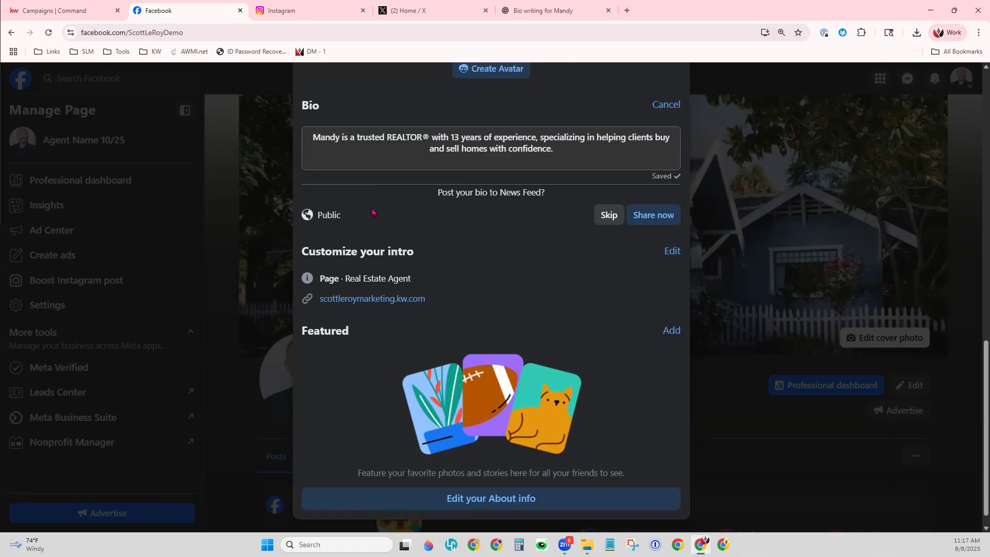
{"action": "scroll", "coordinate": [556, 286], "scroll_direction": "down", "scroll_amount": 1}
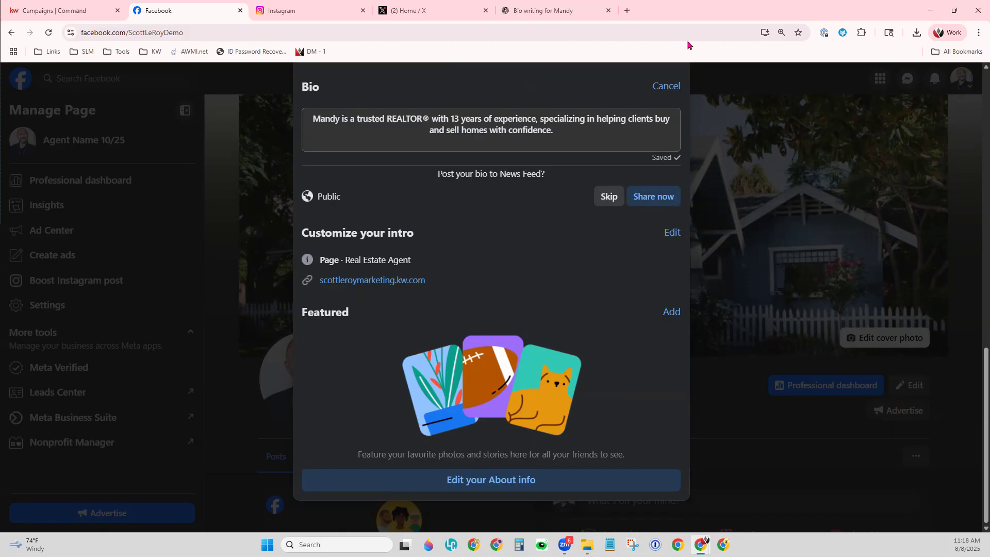
Close the profile edit form and open the Page details from the settings to examine the contact, website and basic info fields.
{"action": "left_click", "coordinate": [770, 176]}
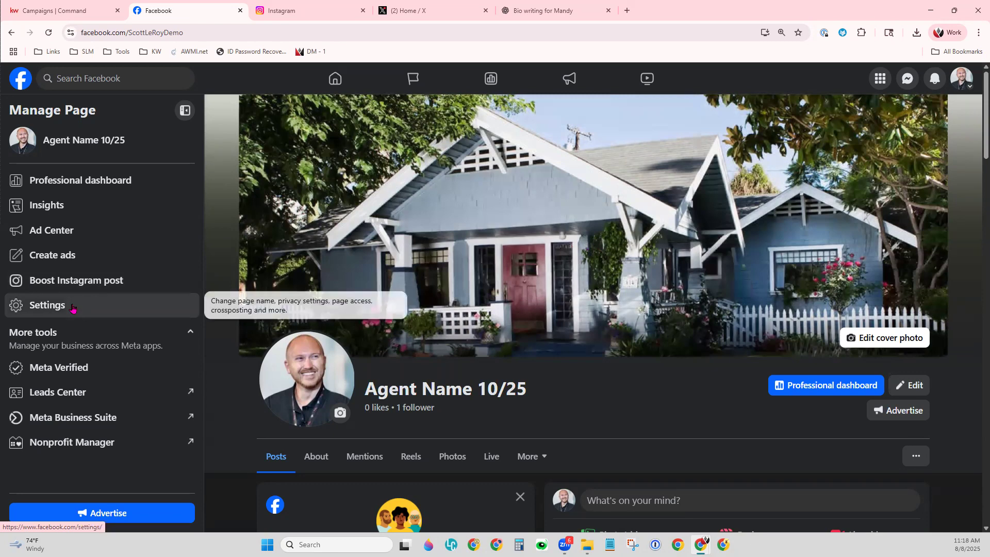
{"action": "left_click", "coordinate": [72, 308]}
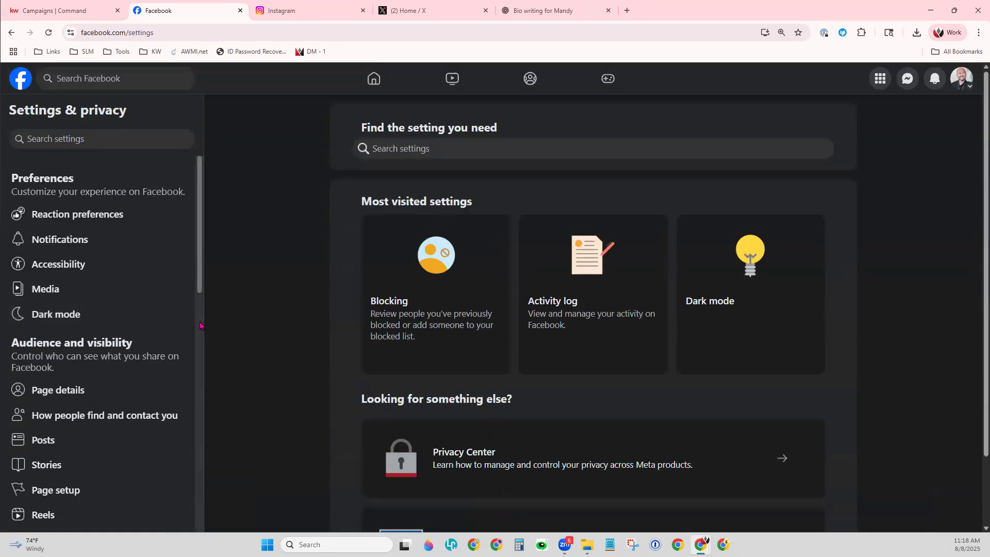
{"action": "left_click", "coordinate": [57, 390]}
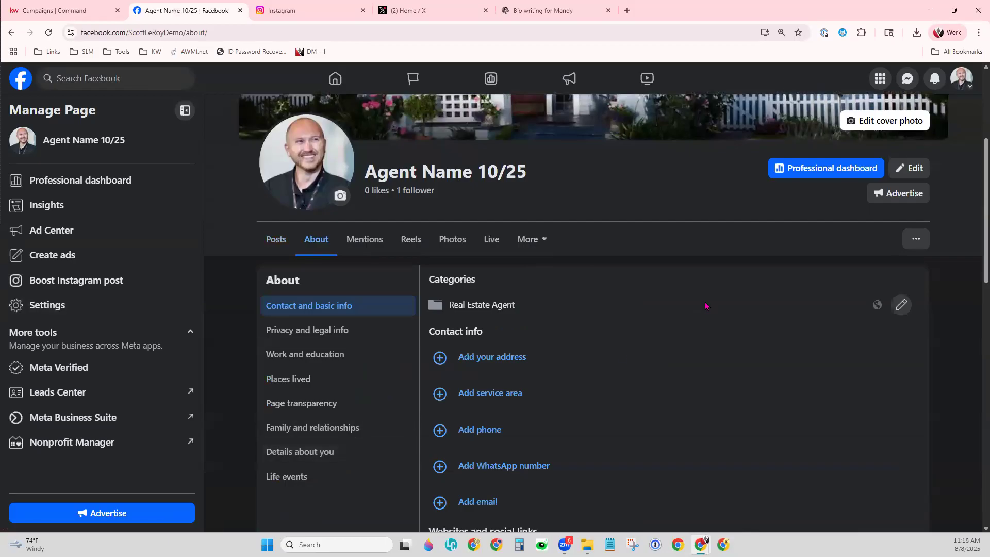
{"action": "scroll", "coordinate": [706, 306], "scroll_direction": "up", "scroll_amount": 3}
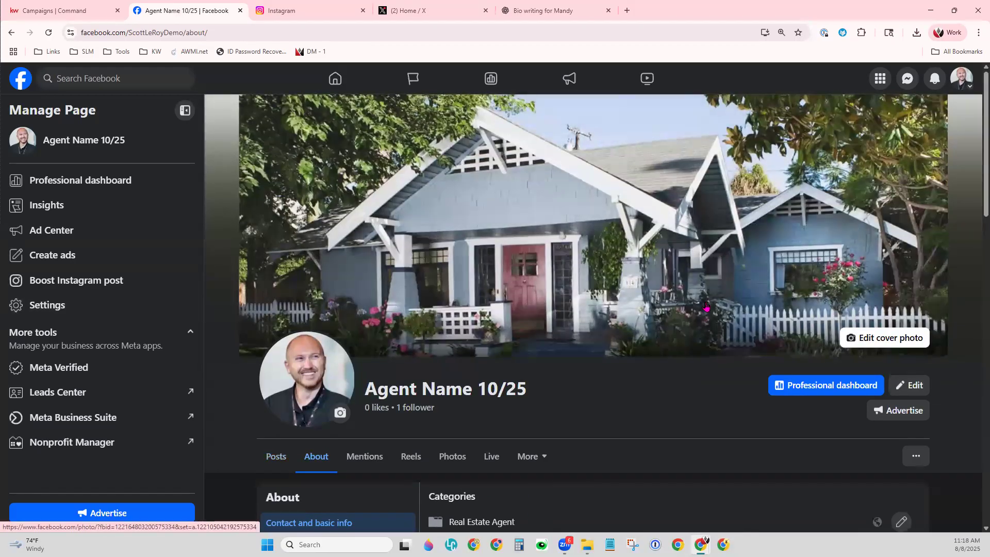
{"action": "scroll", "coordinate": [706, 306], "scroll_direction": "down", "scroll_amount": 5}
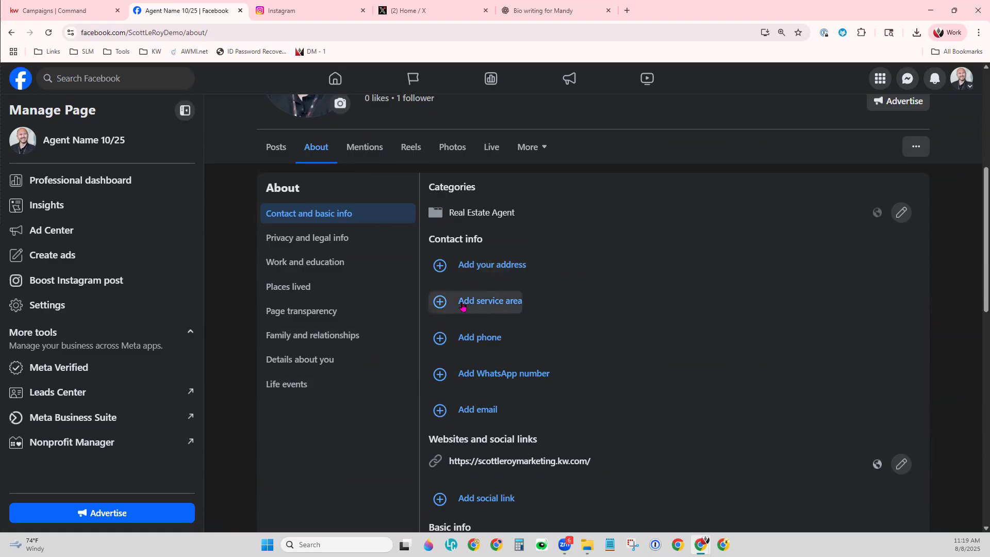
{"action": "scroll", "coordinate": [475, 286], "scroll_direction": "down", "scroll_amount": 1}
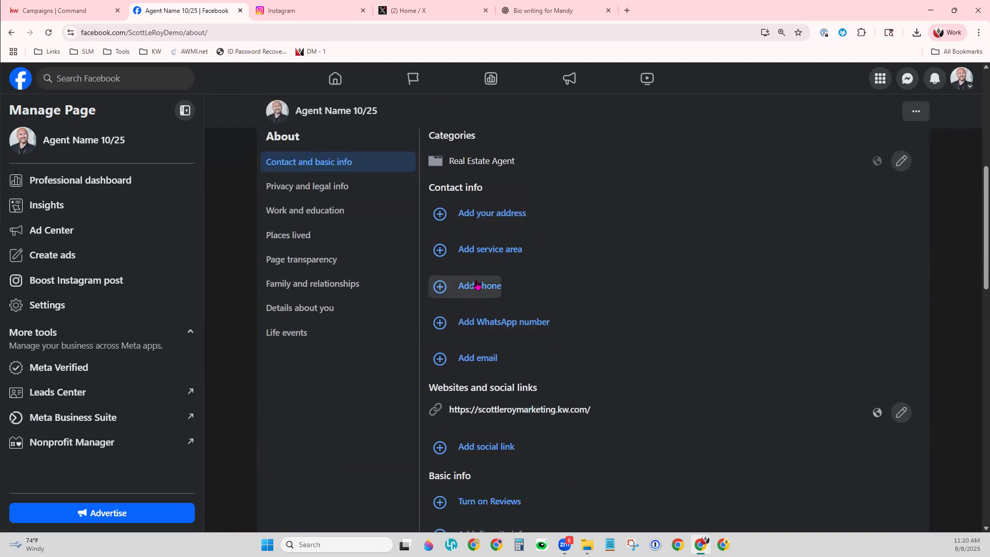
{"action": "scroll", "coordinate": [473, 242], "scroll_direction": "down", "scroll_amount": 3}
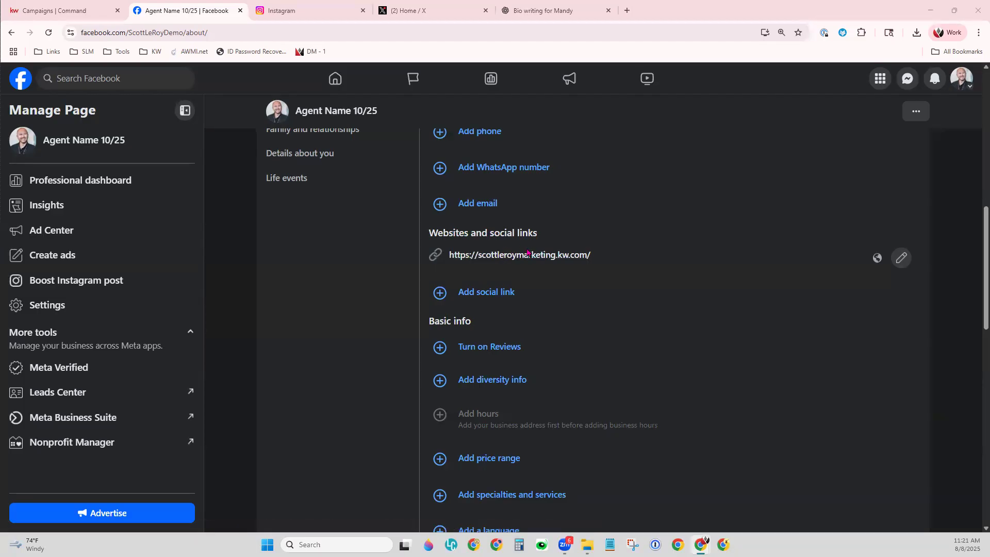
Switch to KW Command and open the agent website's management in Expert Mode.
{"action": "left_click", "coordinate": [73, 17]}
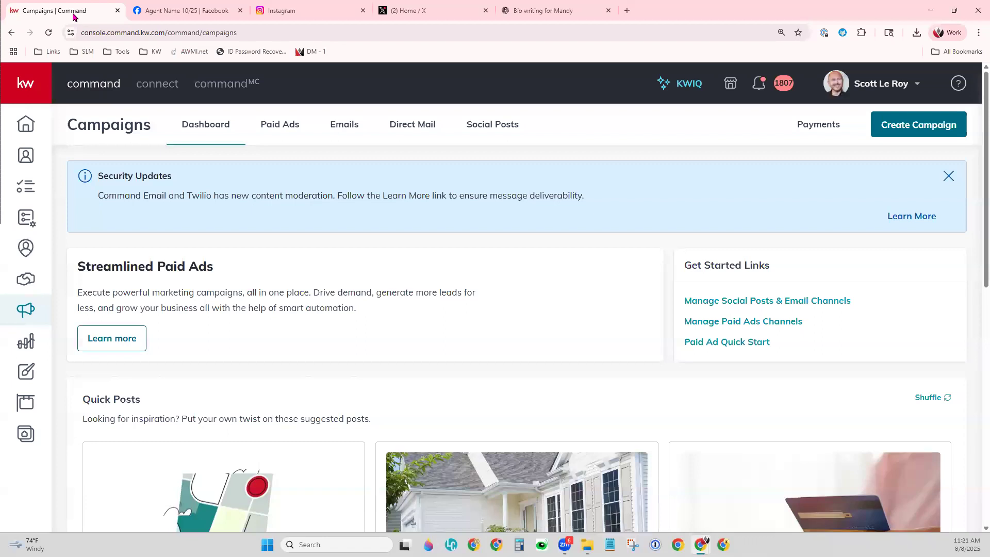
{"action": "left_click", "coordinate": [27, 432]}
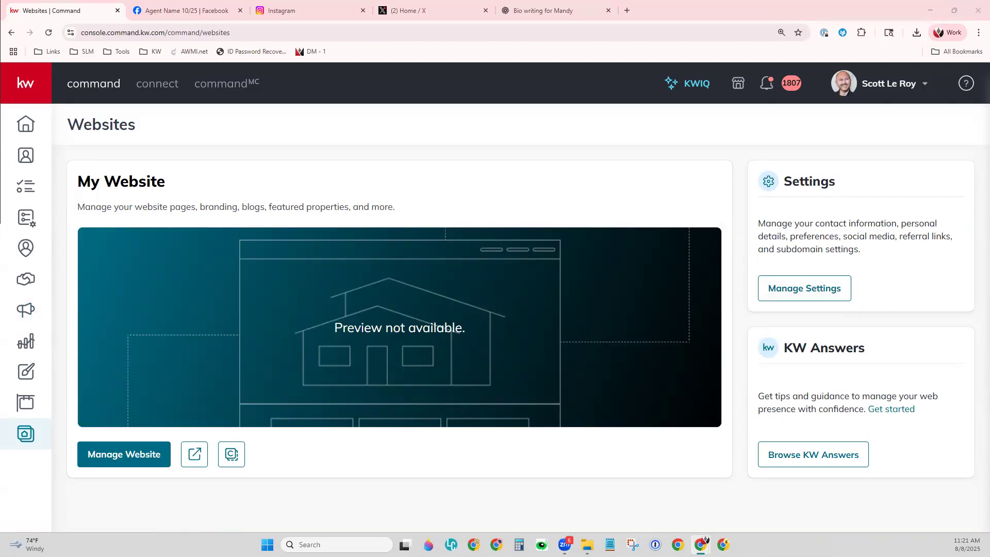
{"action": "left_click", "coordinate": [125, 460]}
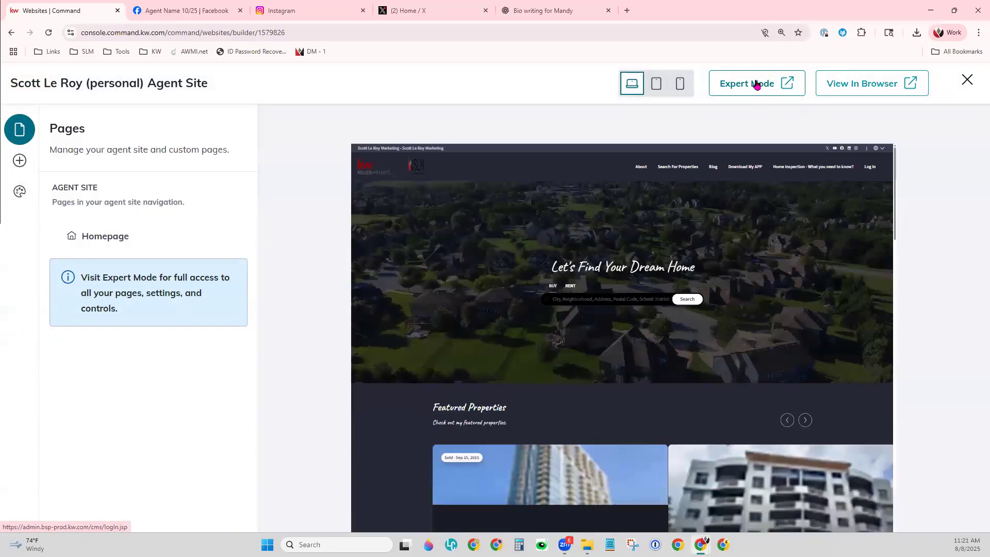
{"action": "left_click", "coordinate": [749, 85]}
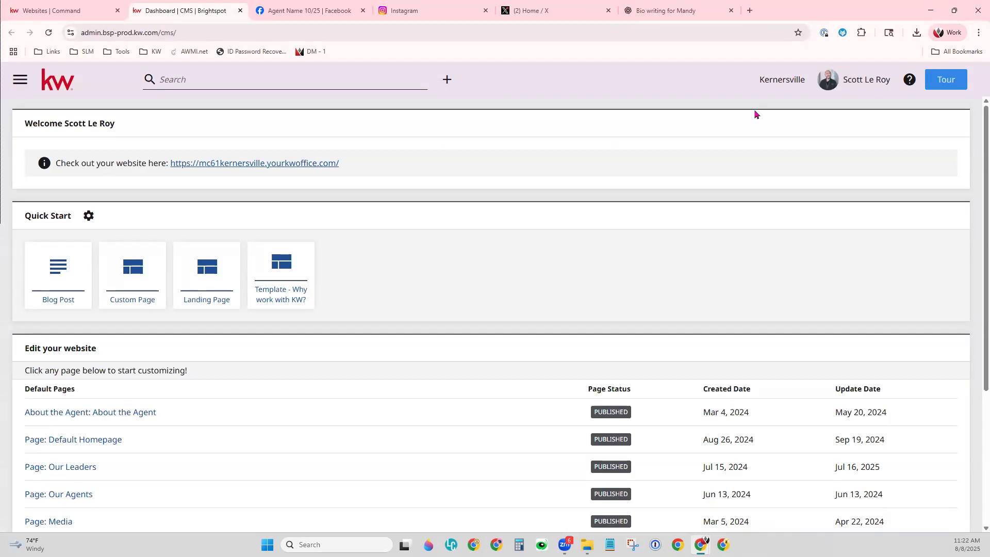
Switch the organization site to the agent's own site, open its public website and copy its web address.
{"action": "left_click", "coordinate": [782, 82]}
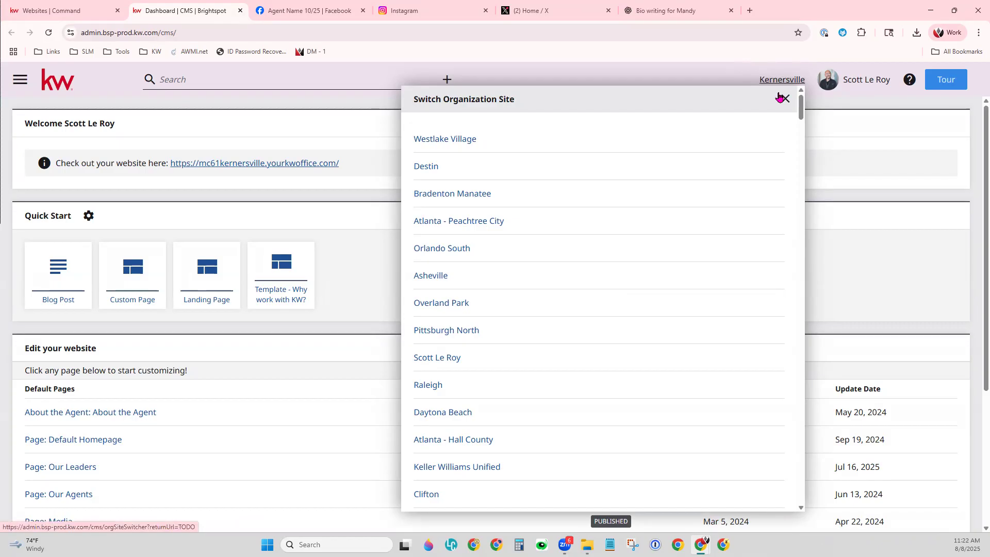
{"action": "left_click", "coordinate": [451, 359]}
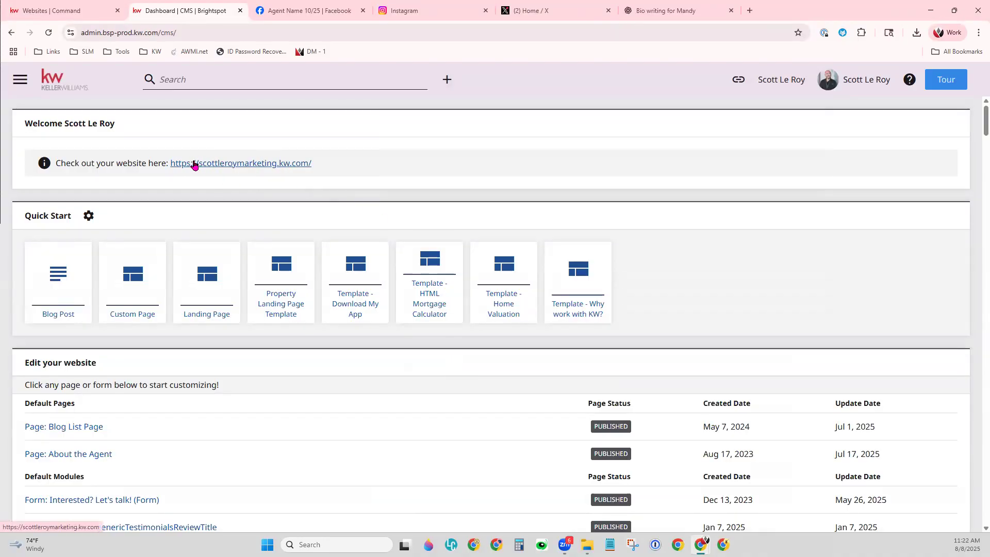
{"action": "left_click", "coordinate": [253, 163]}
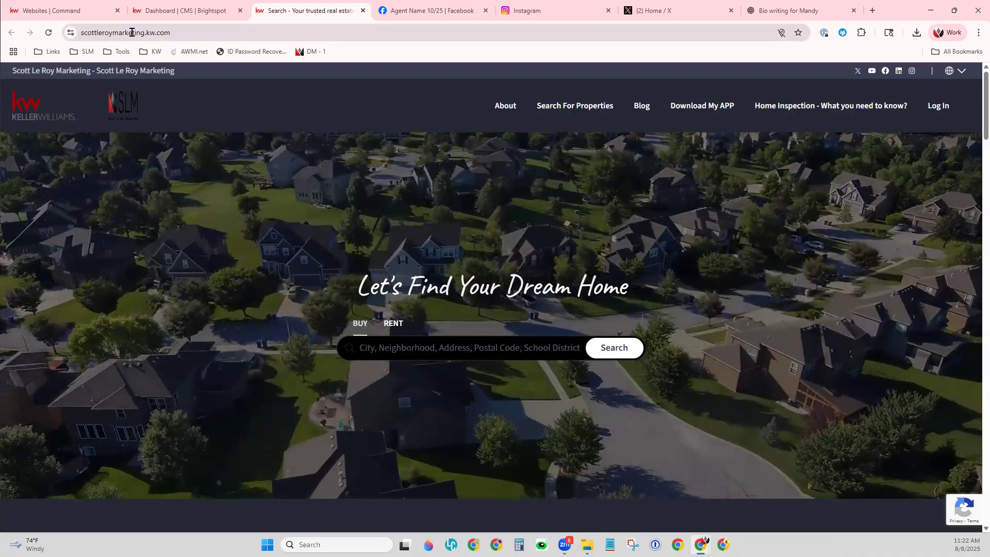
{"action": "left_click", "coordinate": [131, 33]}
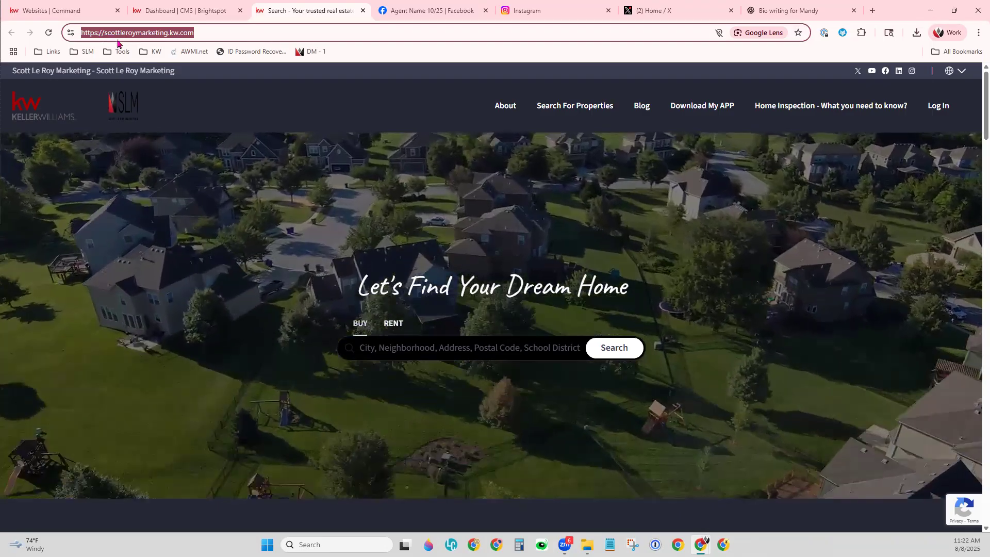
{"action": "right_click", "coordinate": [119, 38]}
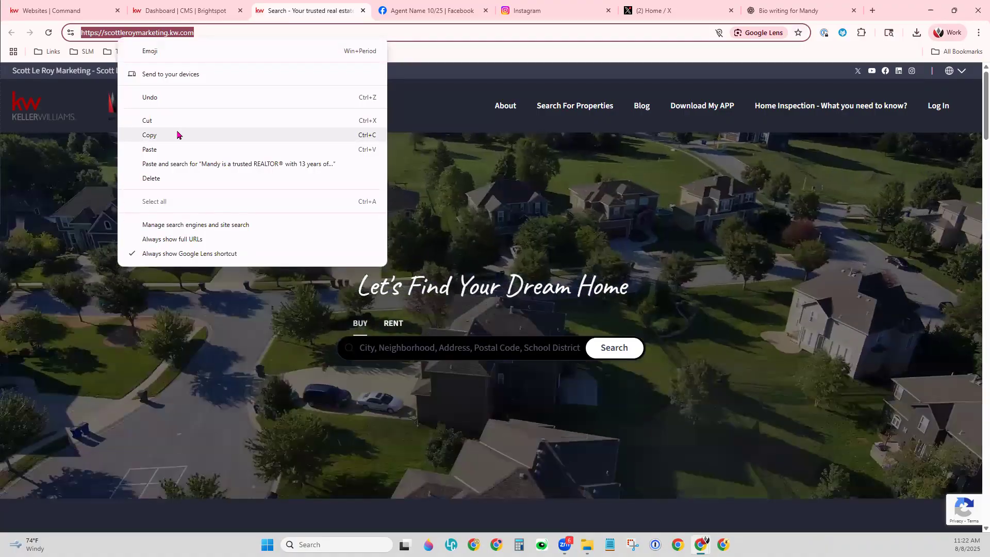
{"action": "left_click", "coordinate": [176, 135]}
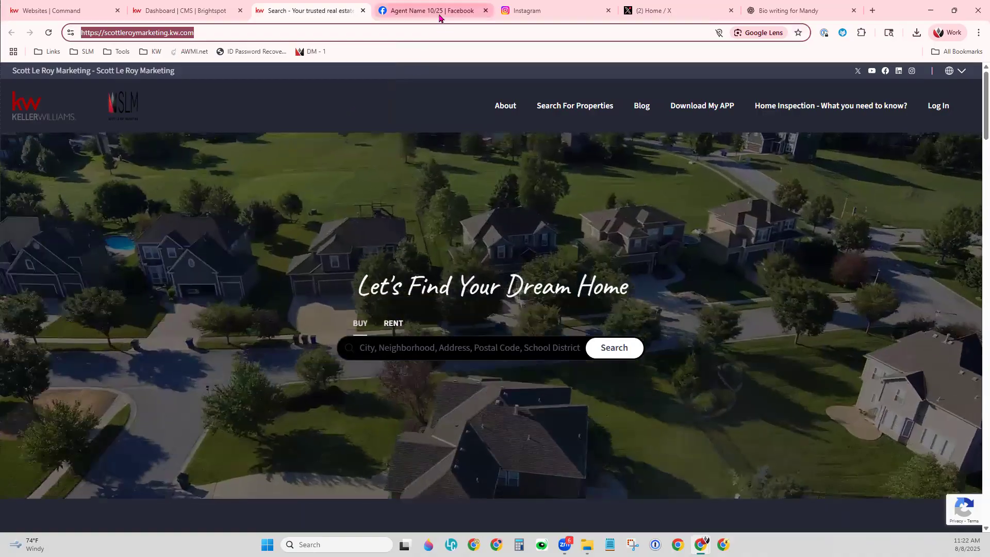
Return to the Facebook Page's contact info and try replacing the website address with the copied link.
{"action": "left_click", "coordinate": [439, 18]}
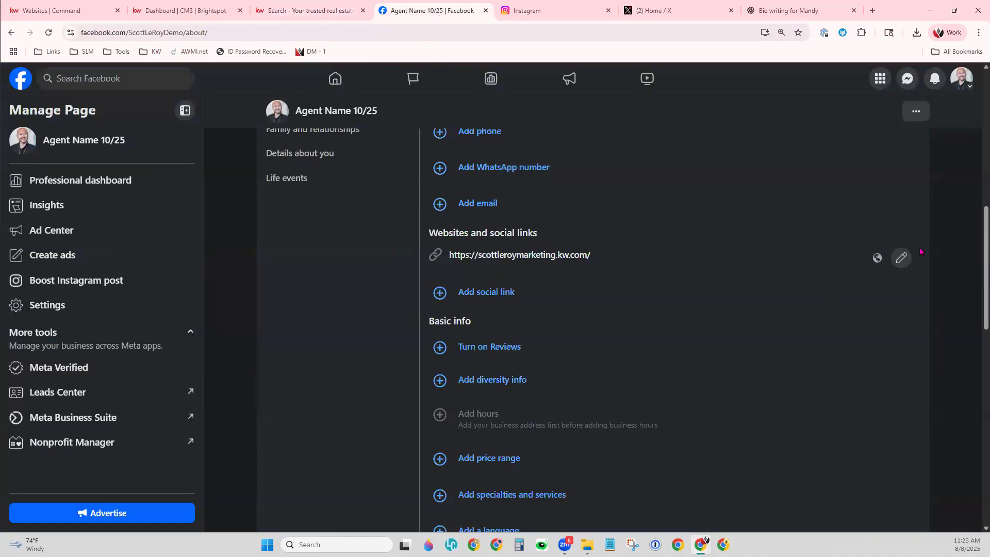
{"action": "left_click", "coordinate": [903, 259]}
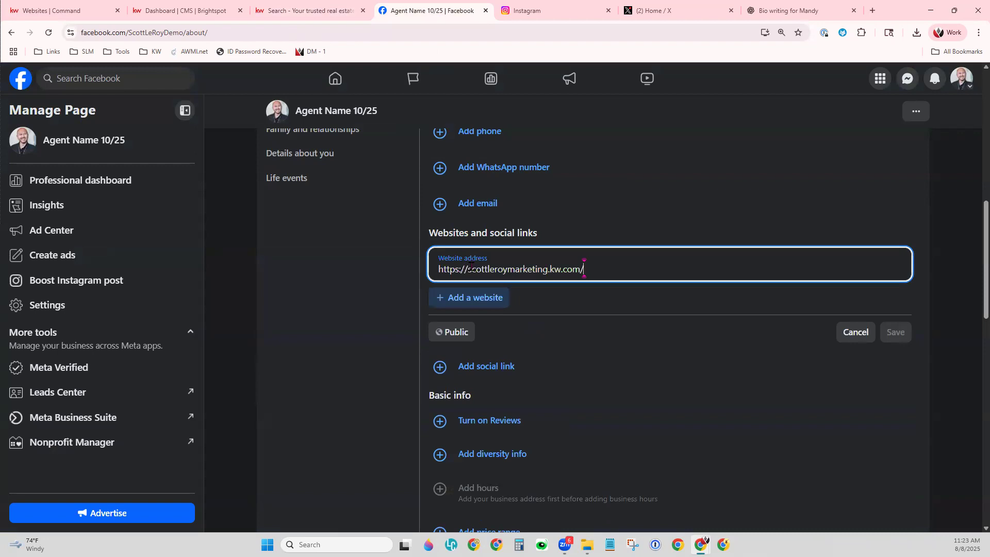
{"action": "left_click_drag", "start_coordinate": [547, 269], "coordinate": [470, 268]}
{"action": "key", "text": "ctrl+a"}
{"action": "key", "text": "ctrl+v"}
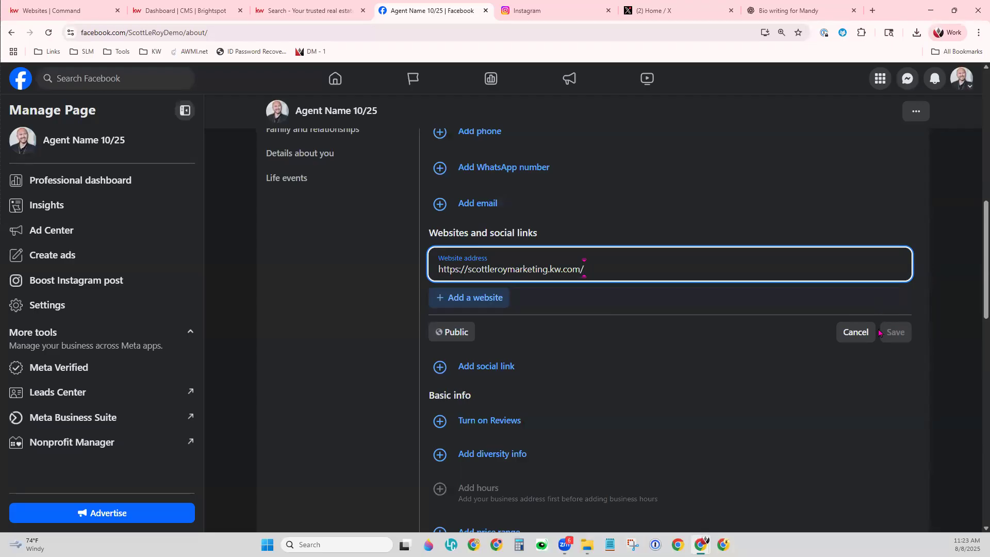
{"action": "left_click", "coordinate": [854, 340]}
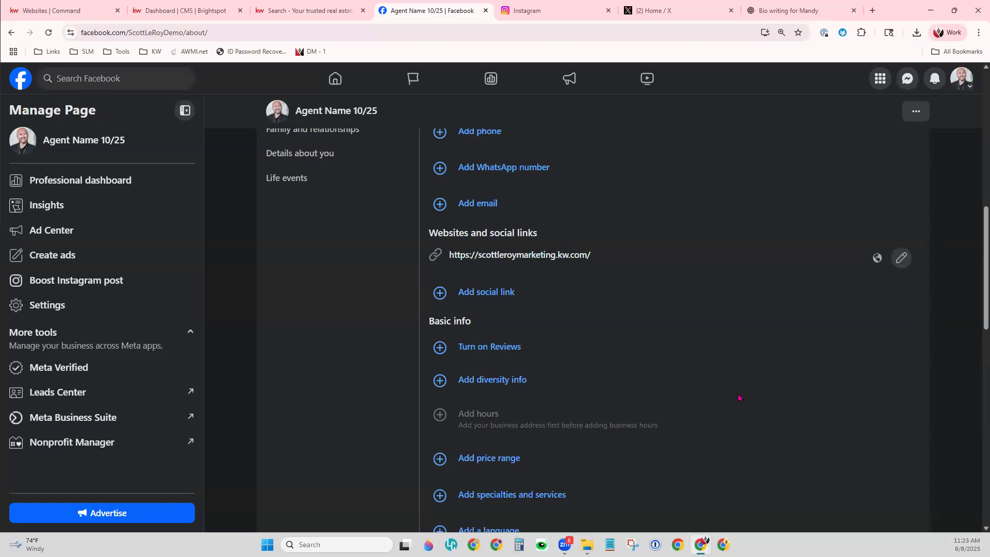
Look through the remaining basic info fields and return to the Page's main profile view.
{"action": "scroll", "coordinate": [738, 398], "scroll_direction": "down", "scroll_amount": 5}
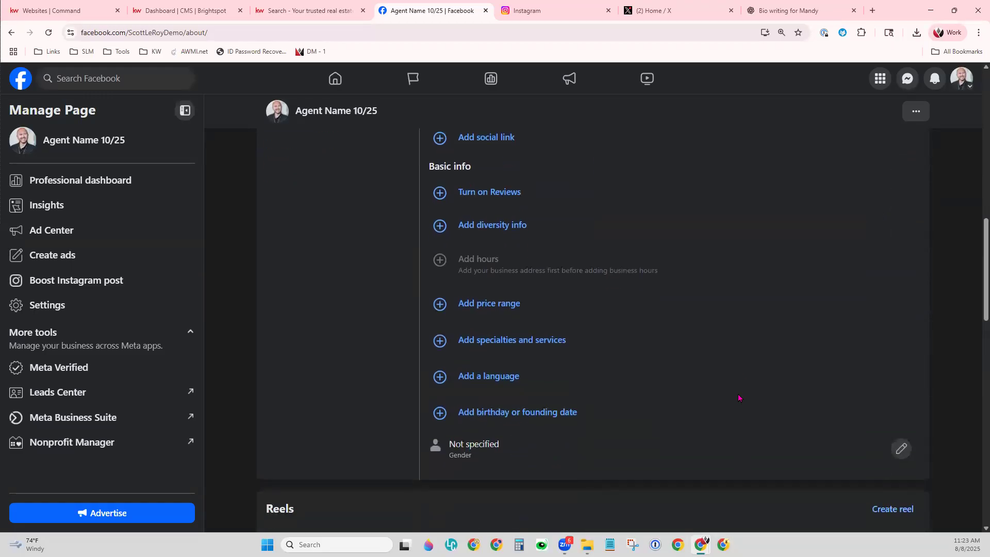
{"action": "scroll", "coordinate": [738, 398], "scroll_direction": "down", "scroll_amount": 4}
{"action": "scroll", "coordinate": [738, 398], "scroll_direction": "up", "scroll_amount": 4}
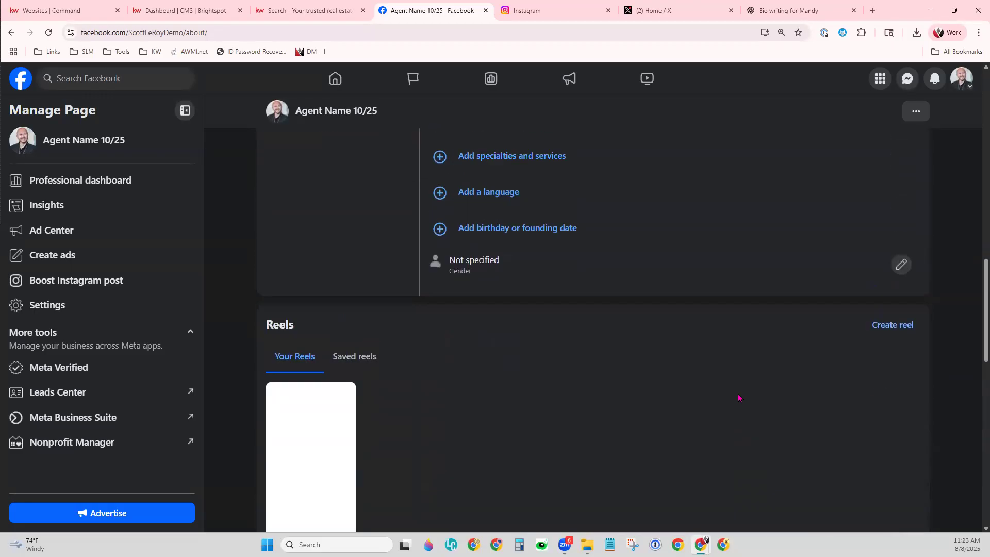
{"action": "scroll", "coordinate": [739, 398], "scroll_direction": "up", "scroll_amount": 12}
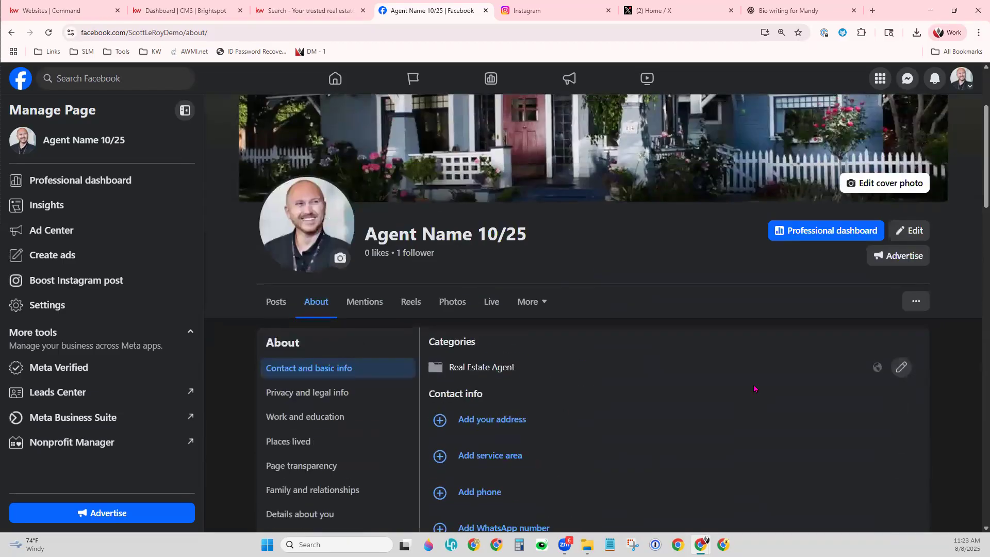
{"action": "scroll", "coordinate": [754, 389], "scroll_direction": "up", "scroll_amount": 1}
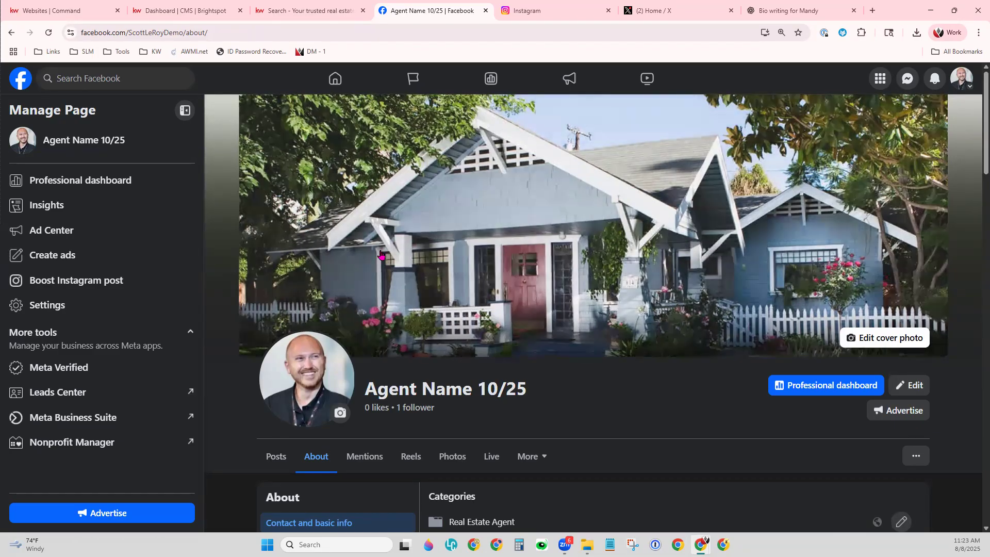
{"action": "left_click", "coordinate": [57, 182]}
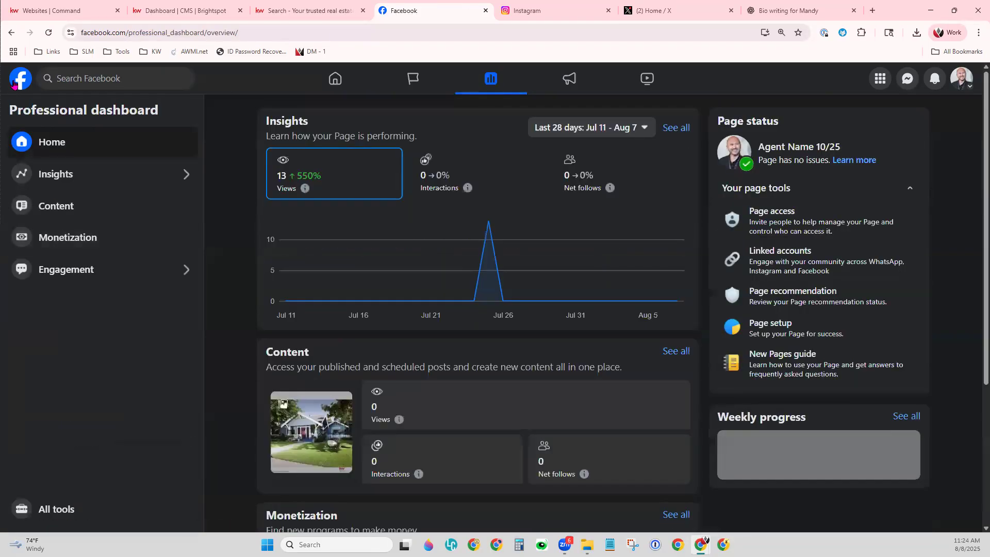
{"action": "left_click", "coordinate": [335, 78]}
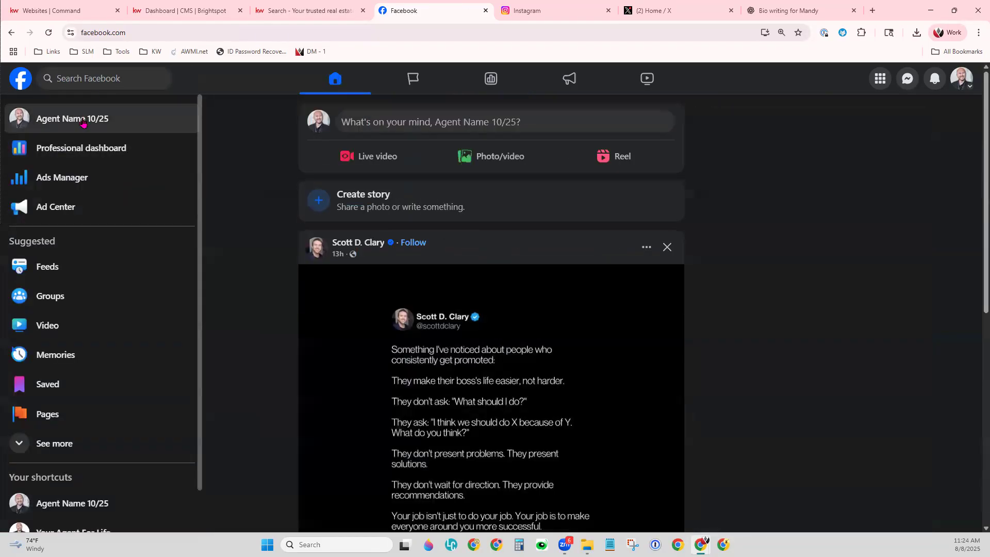
{"action": "left_click", "coordinate": [72, 118]}
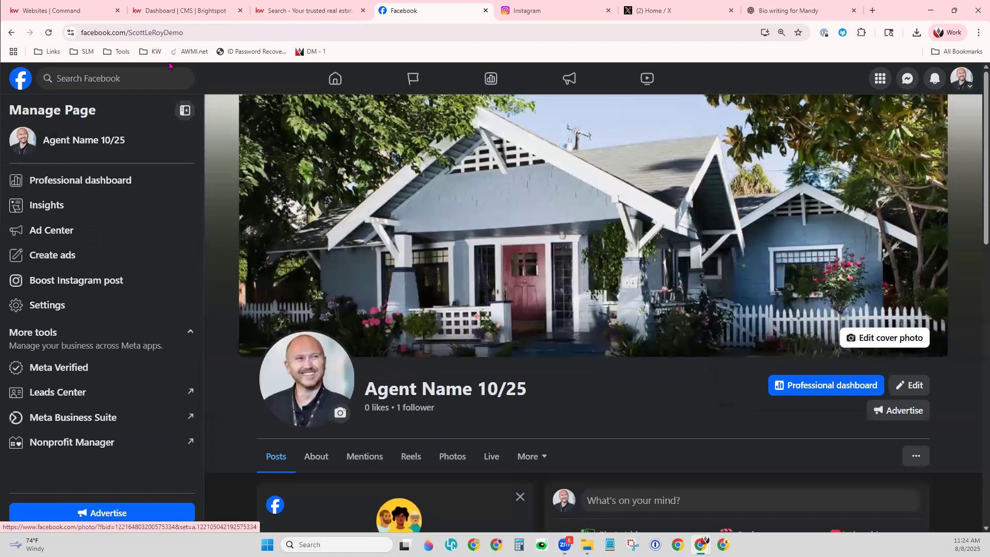
Copy the Page's web address and highlight the username part at its end.
{"action": "left_click", "coordinate": [161, 32]}
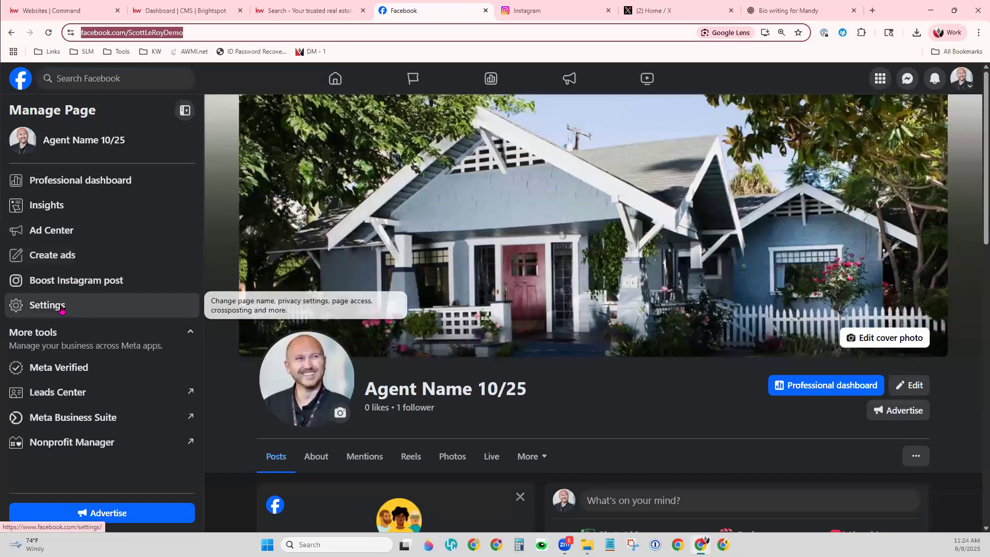
{"action": "right_click", "coordinate": [151, 33]}
{"action": "left_click", "coordinate": [170, 123]}
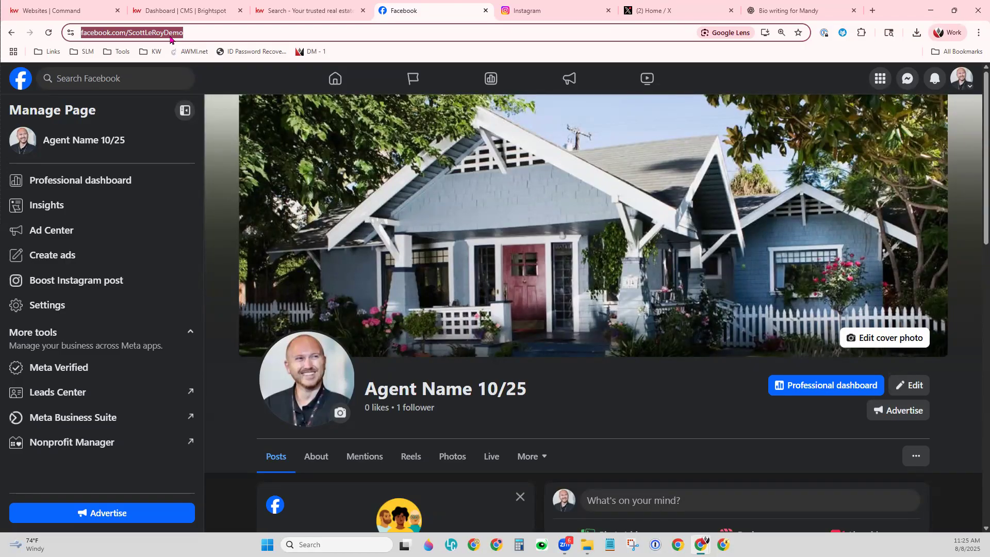
{"action": "left_click", "coordinate": [126, 33]}
{"action": "left_click_drag", "start_coordinate": [166, 33], "coordinate": [242, 32]}
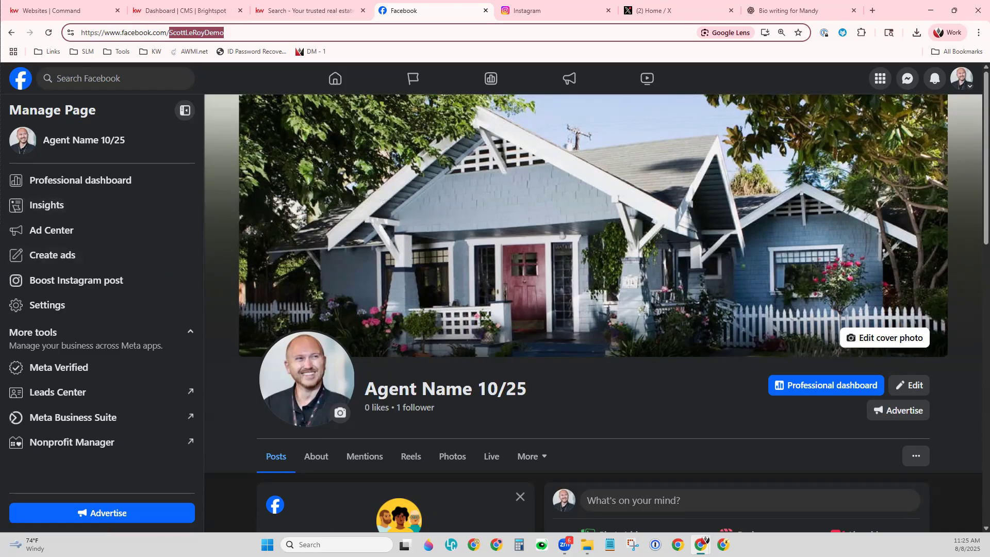
Open the Page's settings and go through Page setup to its name and username settings.
{"action": "left_click", "coordinate": [57, 309]}
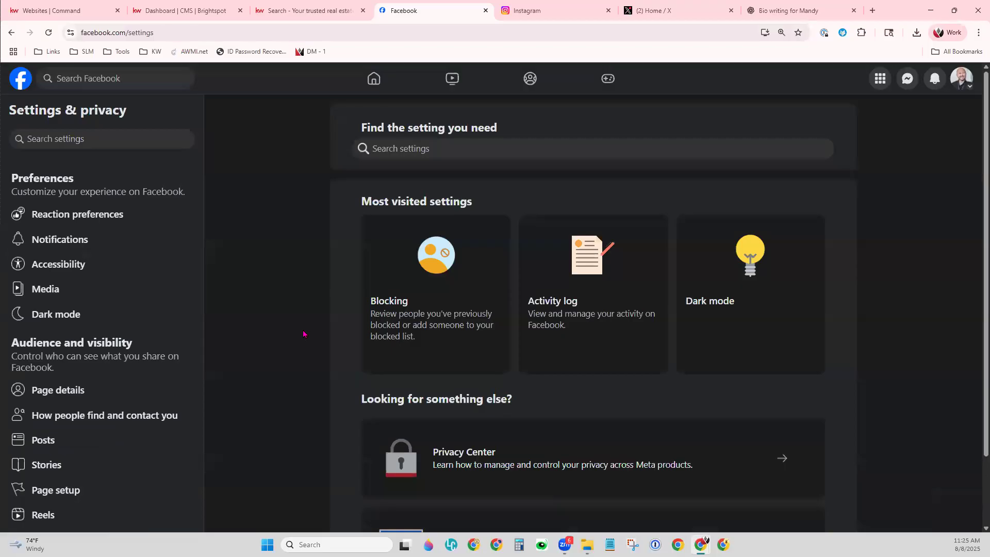
{"action": "scroll", "coordinate": [144, 413], "scroll_direction": "down", "scroll_amount": 2}
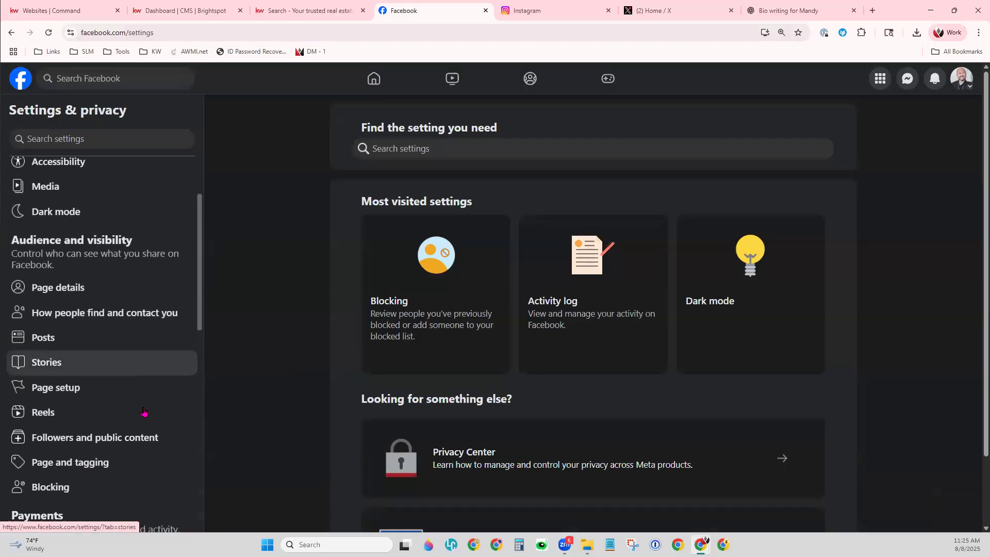
{"action": "left_click", "coordinate": [69, 390]}
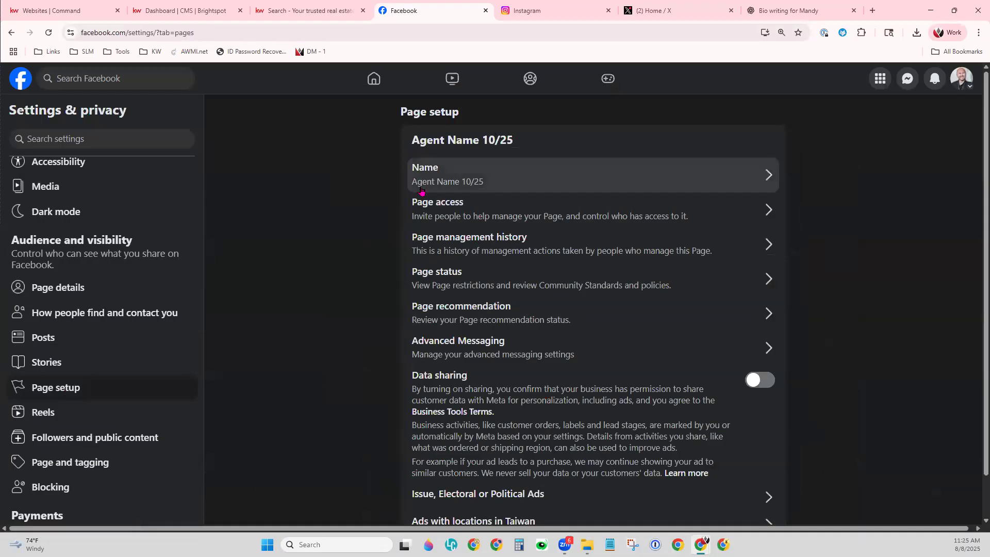
{"action": "left_click", "coordinate": [454, 176]}
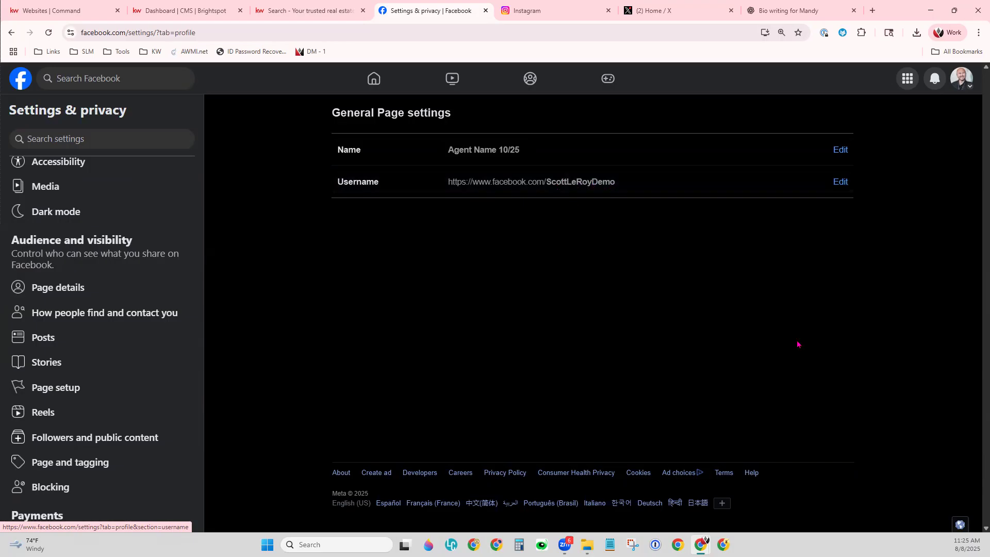
Remove "Demo" from the end of the Page's username and try to save the shortened version.
{"action": "left_click", "coordinate": [840, 182]}
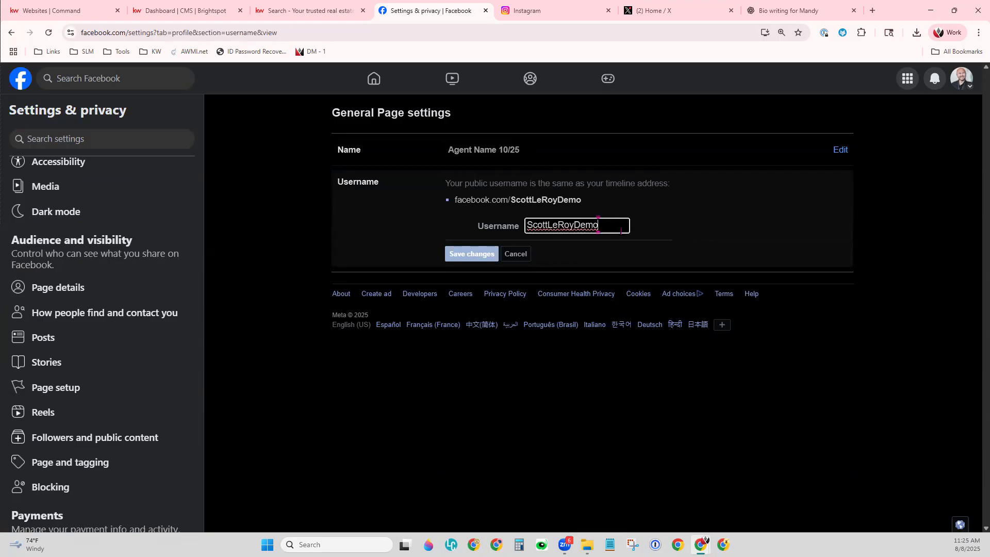
{"action": "key", "text": "BackSpace"}
{"action": "key", "text": "BackSpace"}
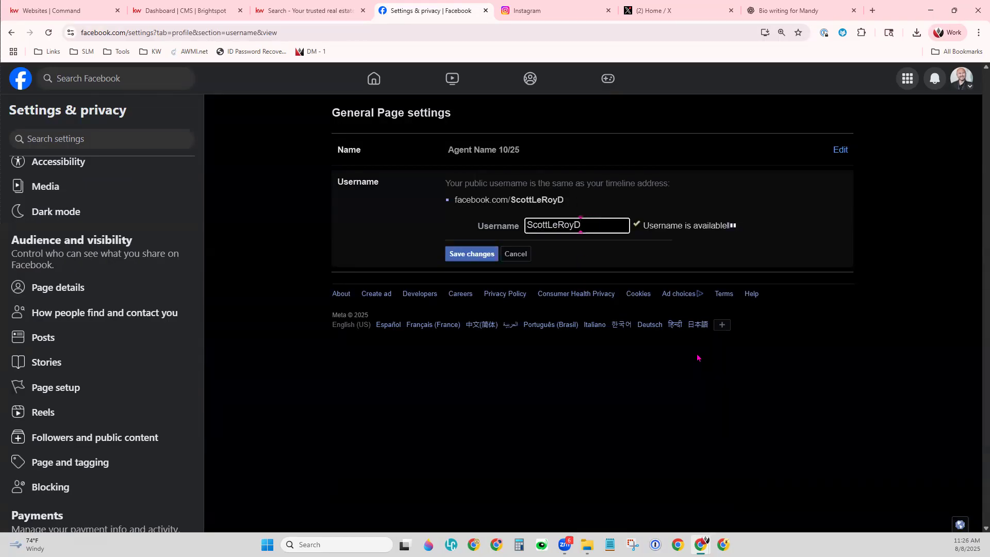
{"action": "key", "text": "BackSpace"}
{"action": "left_click", "coordinate": [462, 255]}
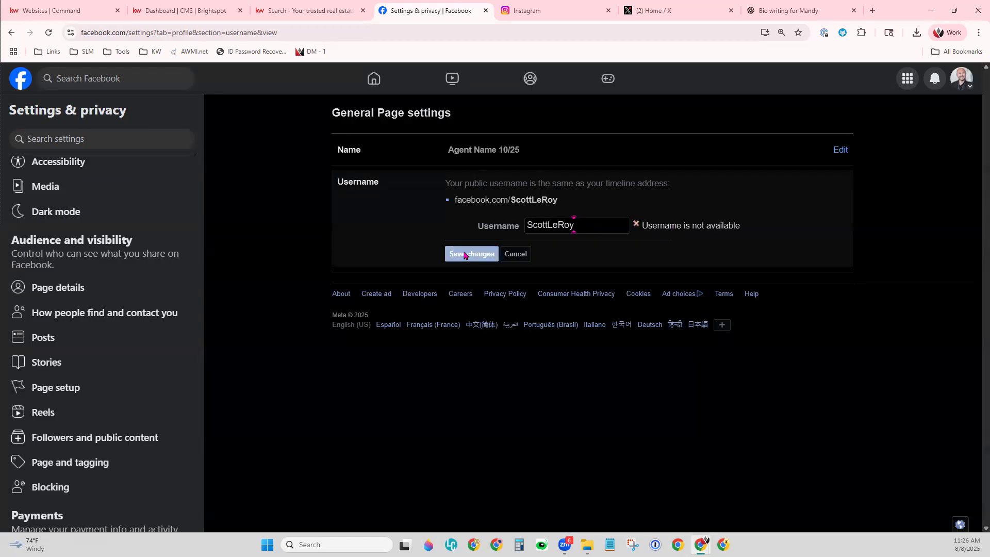
Append "Marketing123" to the Page's username and save the change.
{"action": "left_click", "coordinate": [574, 225]}
{"action": "type", "text": "Marketing"}
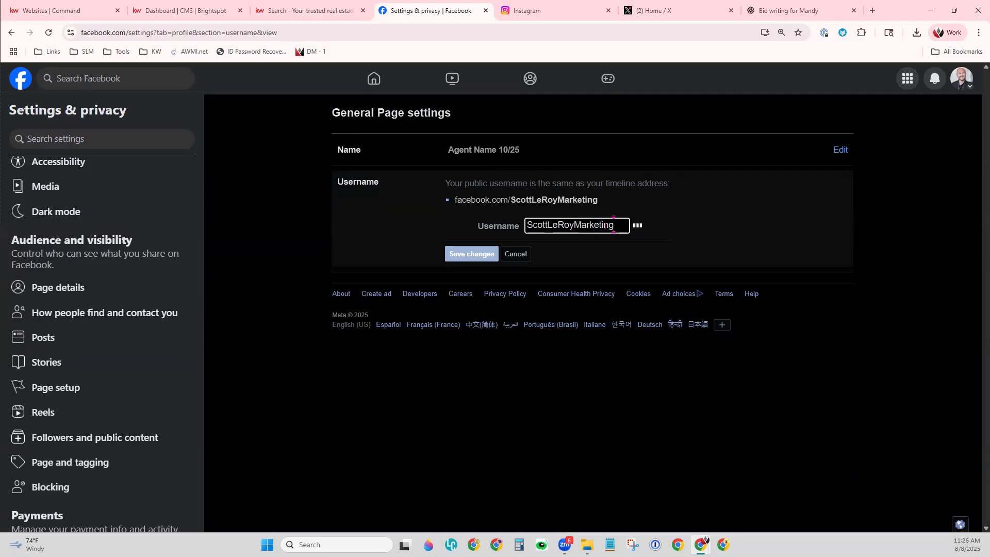
{"action": "type", "text": "123"}
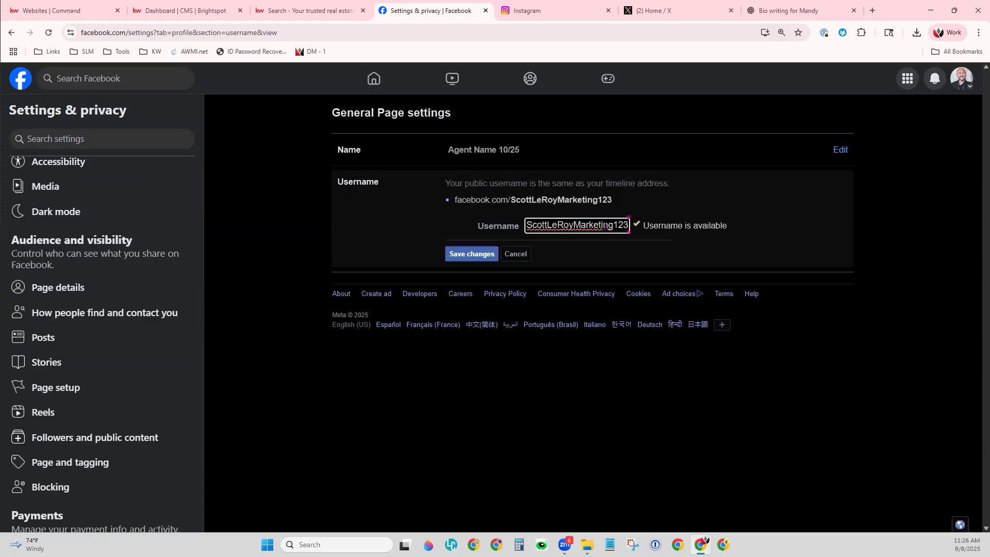
{"action": "left_click", "coordinate": [468, 255]}
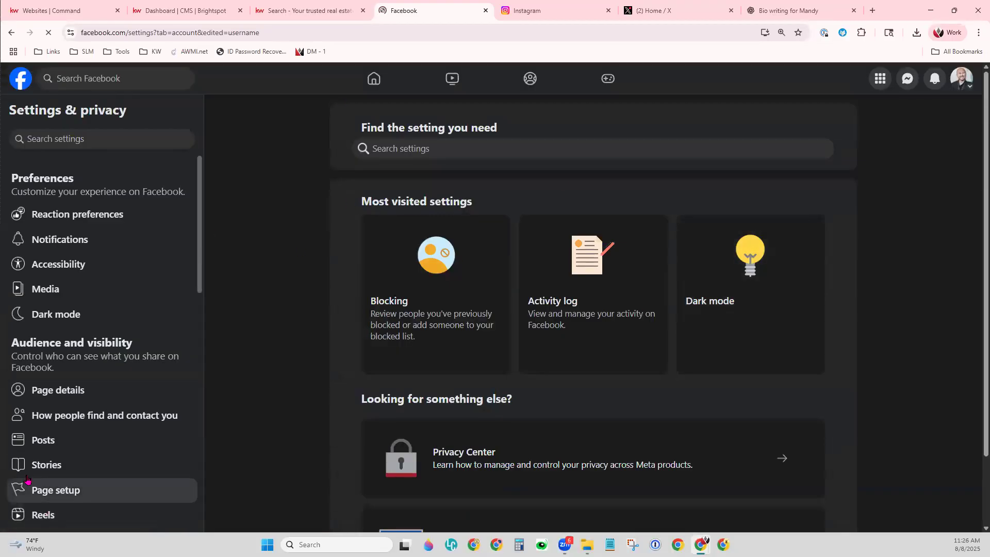
Reopen the username setting in Page setup and copy the Page's new short web address.
{"action": "left_click", "coordinate": [78, 491]}
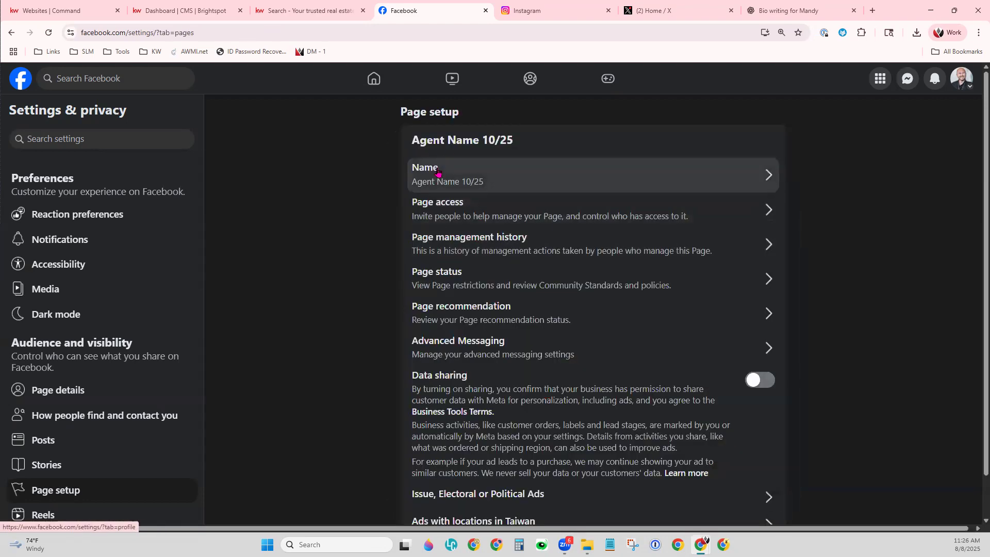
{"action": "left_click", "coordinate": [490, 182]}
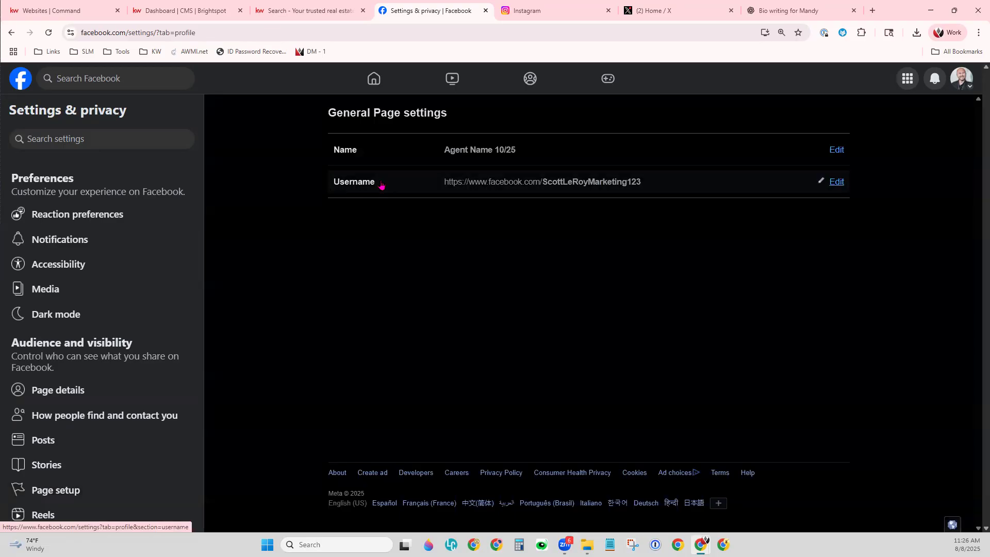
{"action": "left_click", "coordinate": [561, 188]}
{"action": "triple_click", "coordinate": [557, 201]}
{"action": "key", "text": "ctrl+c"}
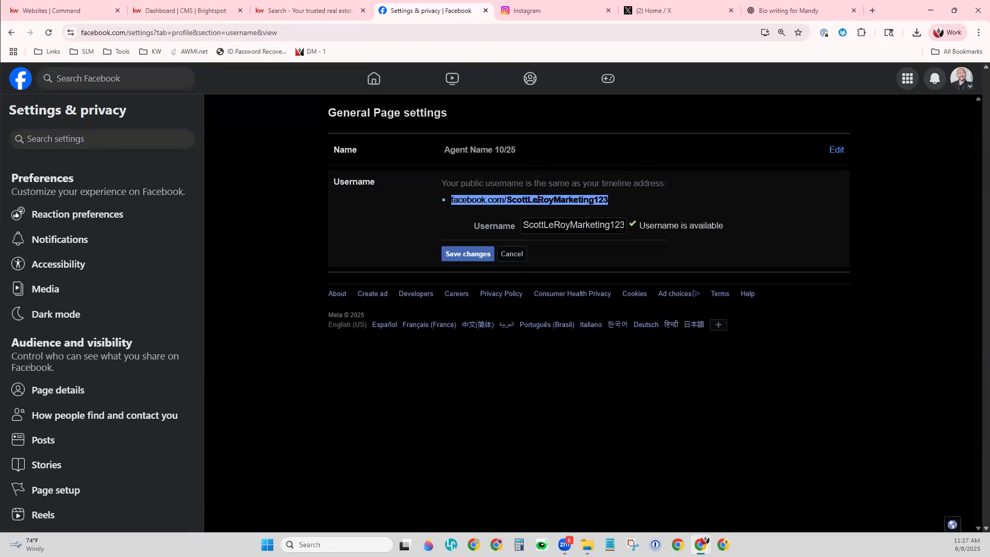
{"action": "left_click", "coordinate": [280, 232]}
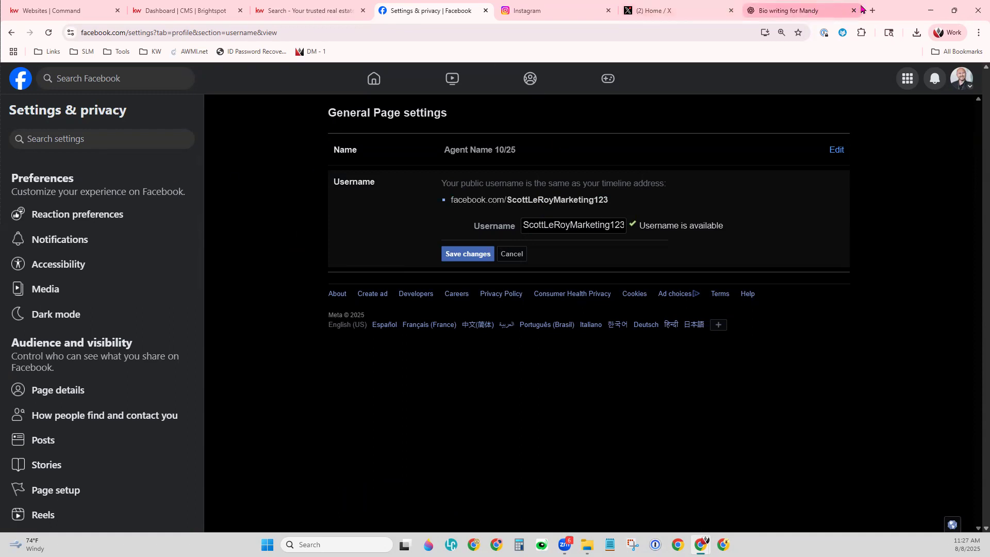
Switch to the ChatGPT bio tab and load the copied Facebook Page address there.
{"action": "left_click", "coordinate": [816, 9]}
{"action": "key", "text": "ctrl+l"}
{"action": "key", "text": "ctrl+v"}
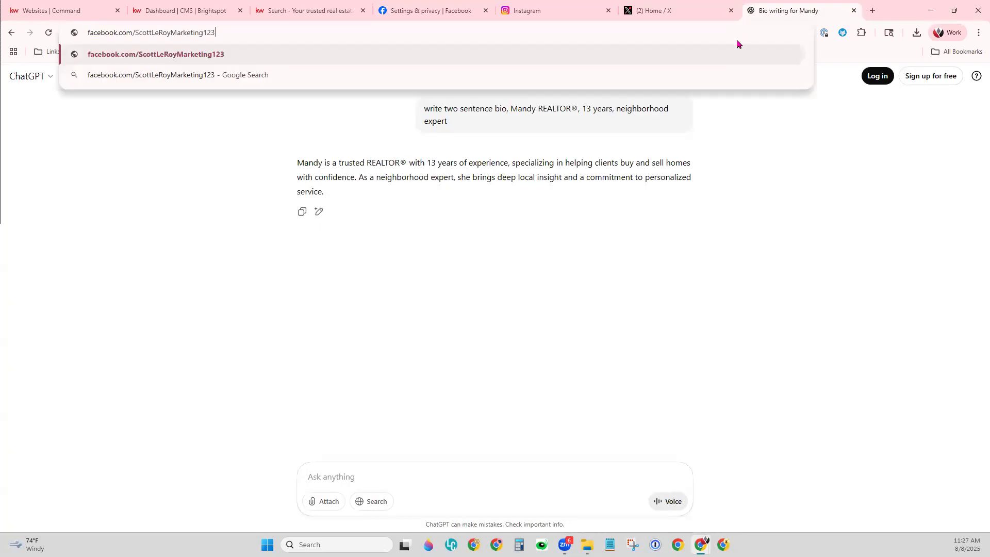
{"action": "key", "text": "Return"}
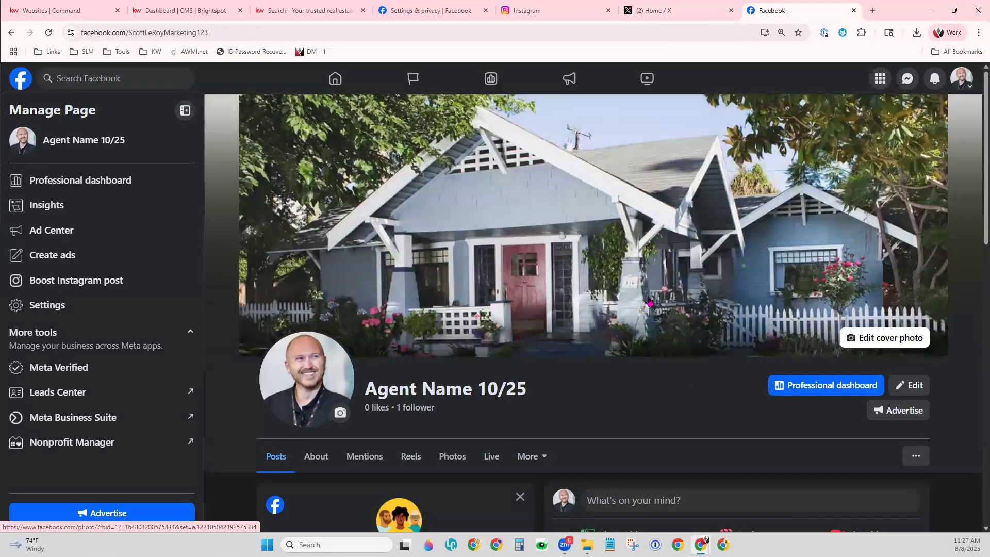
Copy the full web address of the loaded Facebook Page.
{"action": "left_click", "coordinate": [177, 32]}
{"action": "key", "text": "ctrl+c"}
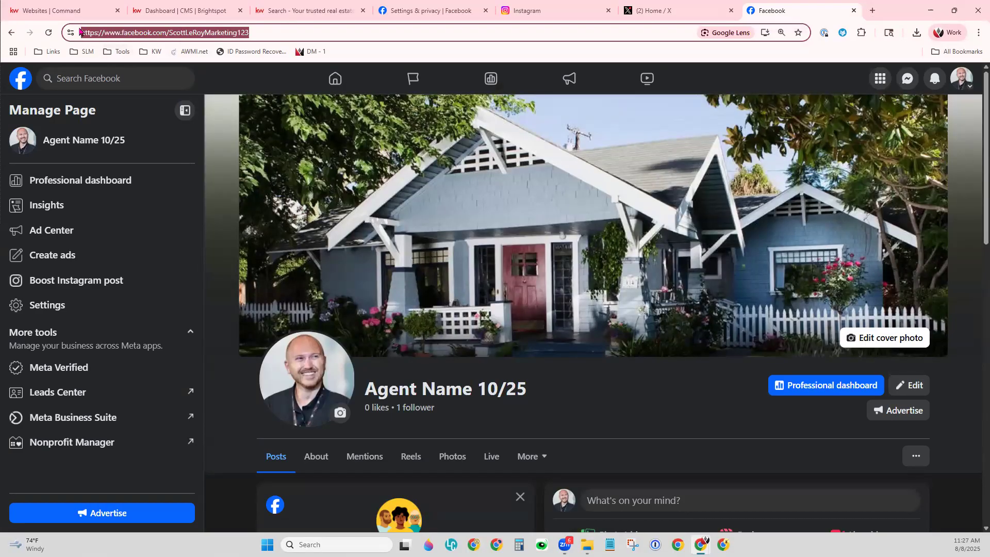
{"action": "right_click", "coordinate": [114, 34]}
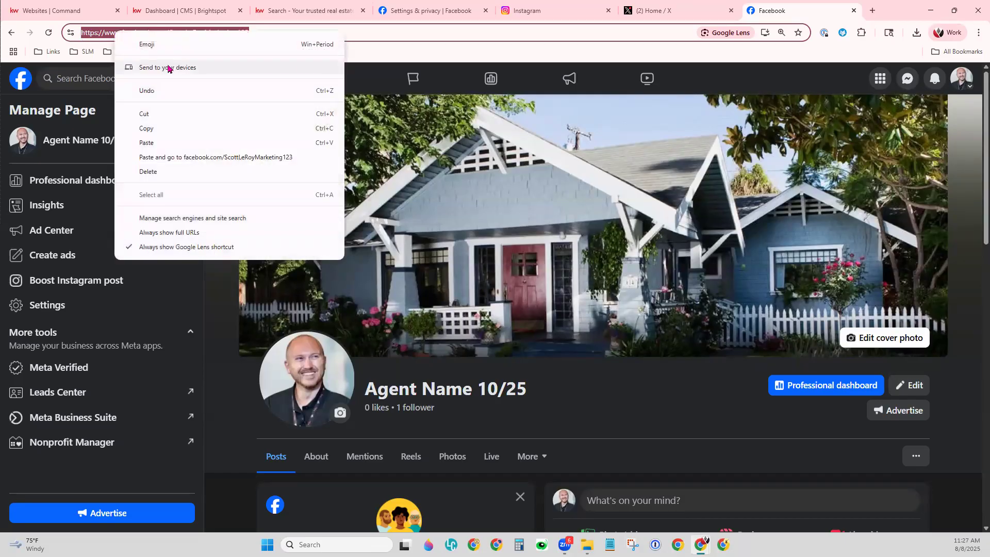
{"action": "left_click", "coordinate": [164, 132]}
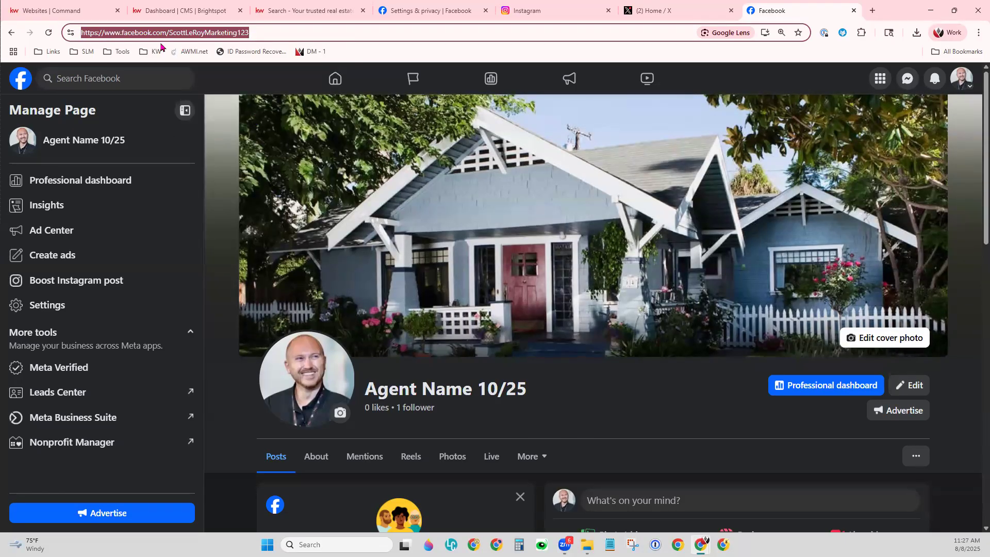
Switch to KW Command, leave the website builder and open the Social section of the website settings.
{"action": "left_click", "coordinate": [83, 15]}
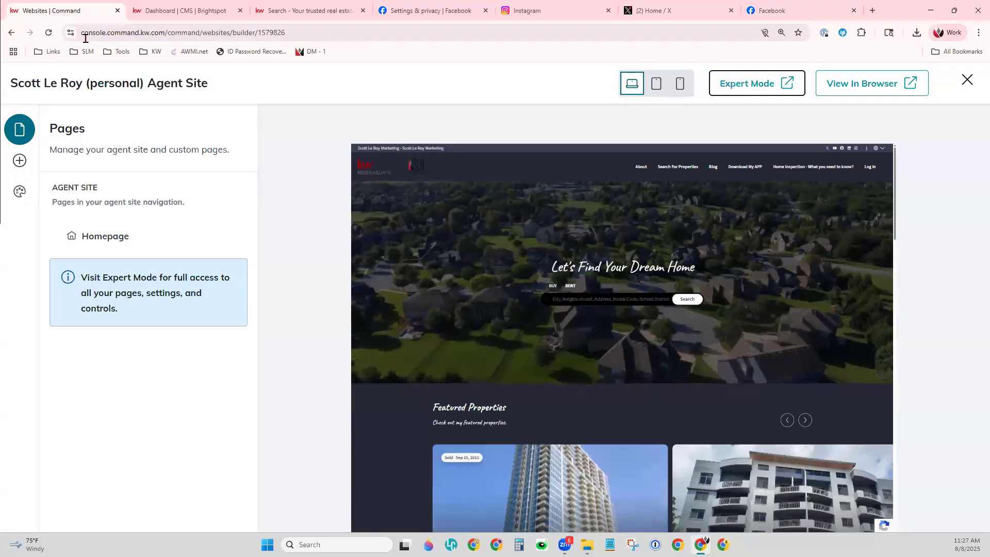
{"action": "left_click", "coordinate": [967, 79]}
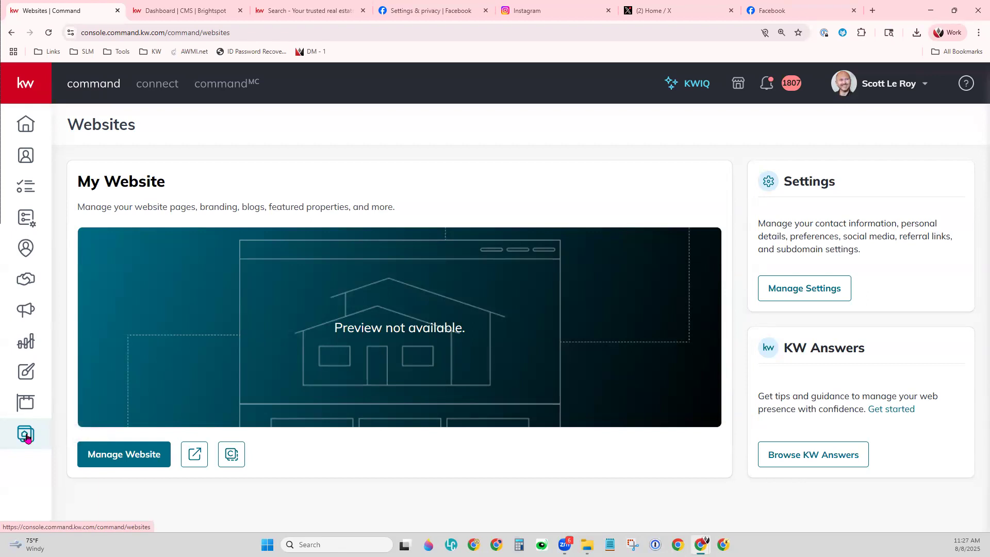
{"action": "left_click", "coordinate": [841, 294]}
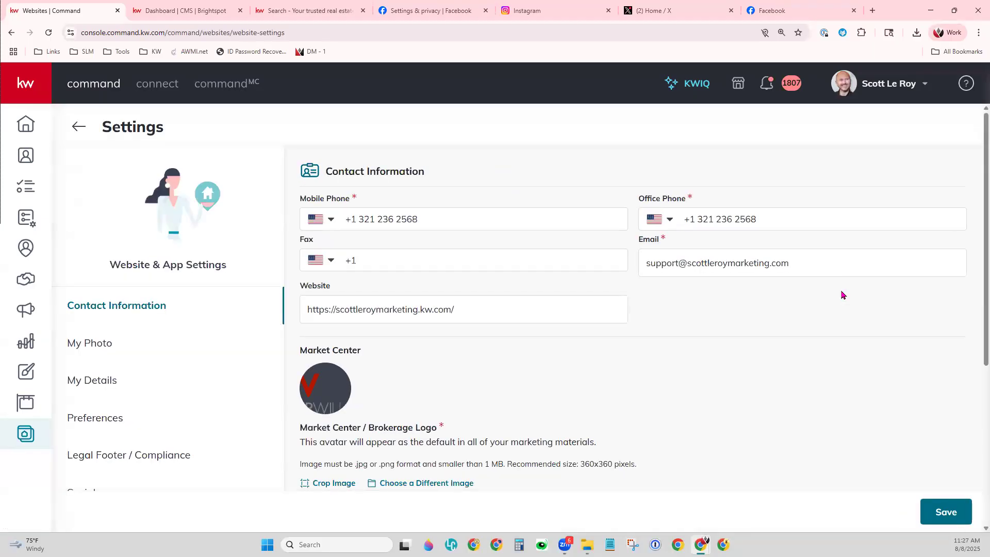
{"action": "left_click", "coordinate": [817, 265]}
{"action": "scroll", "coordinate": [177, 426], "scroll_direction": "down", "scroll_amount": 2}
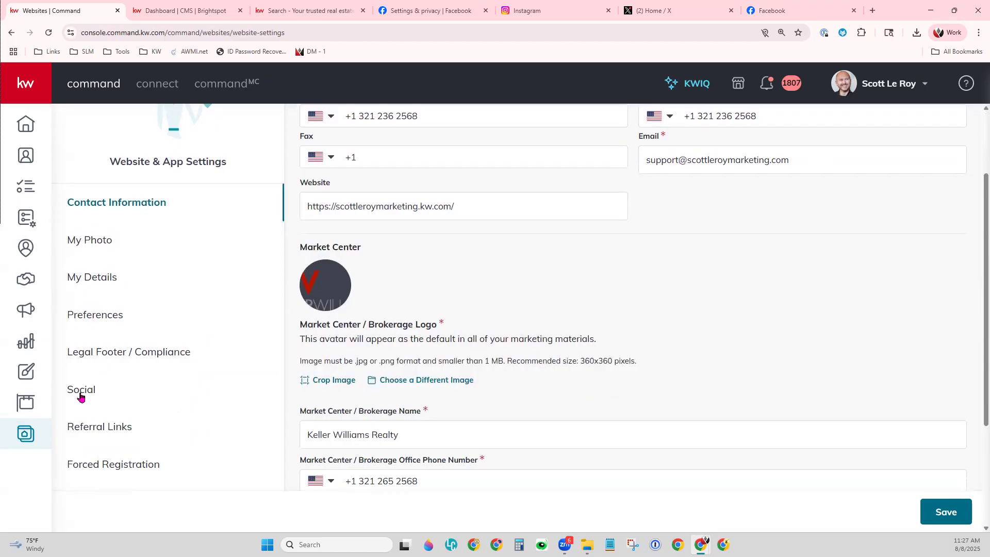
{"action": "left_click", "coordinate": [81, 390]}
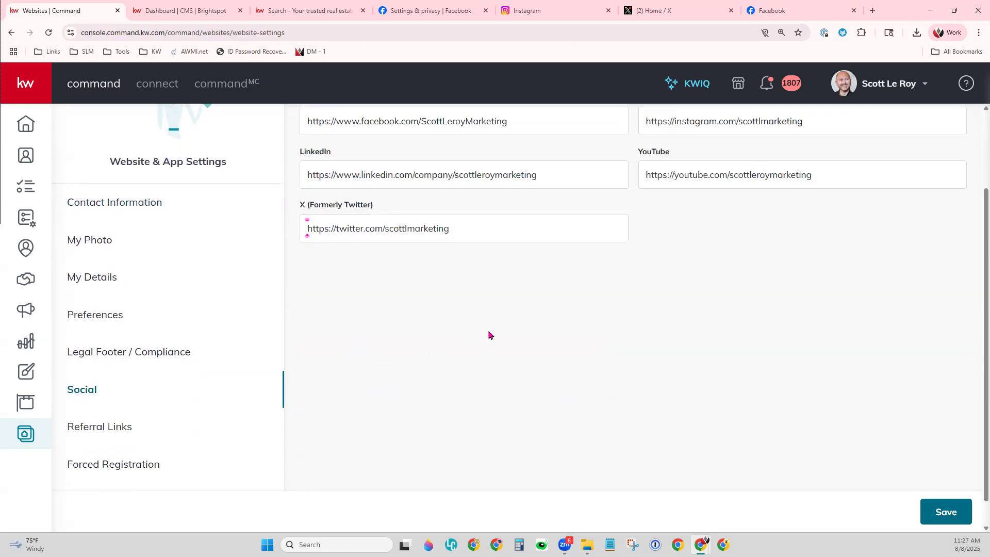
Replace the Facebook link in the website's social settings with the copied Page address.
{"action": "scroll", "coordinate": [500, 342], "scroll_direction": "up", "scroll_amount": 2}
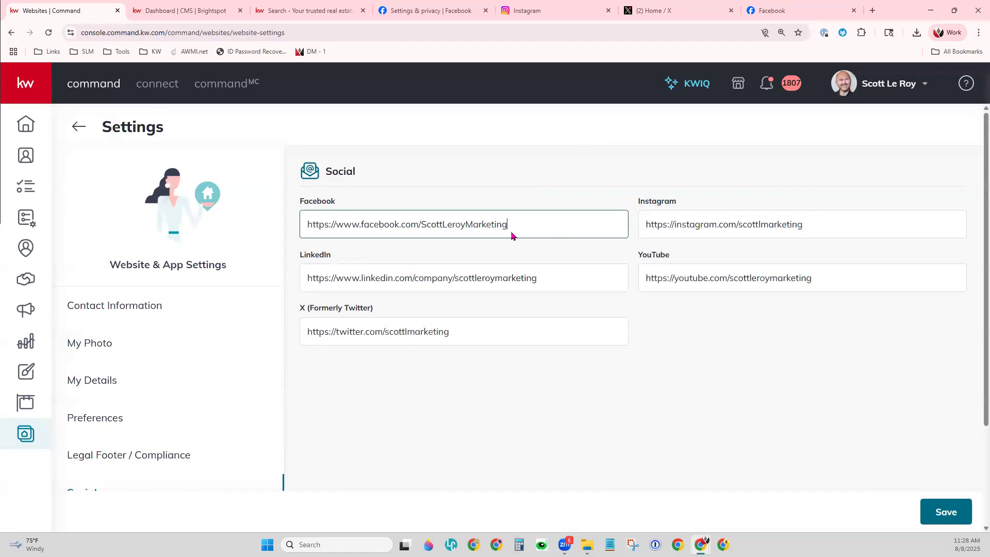
{"action": "triple_click", "coordinate": [467, 220]}
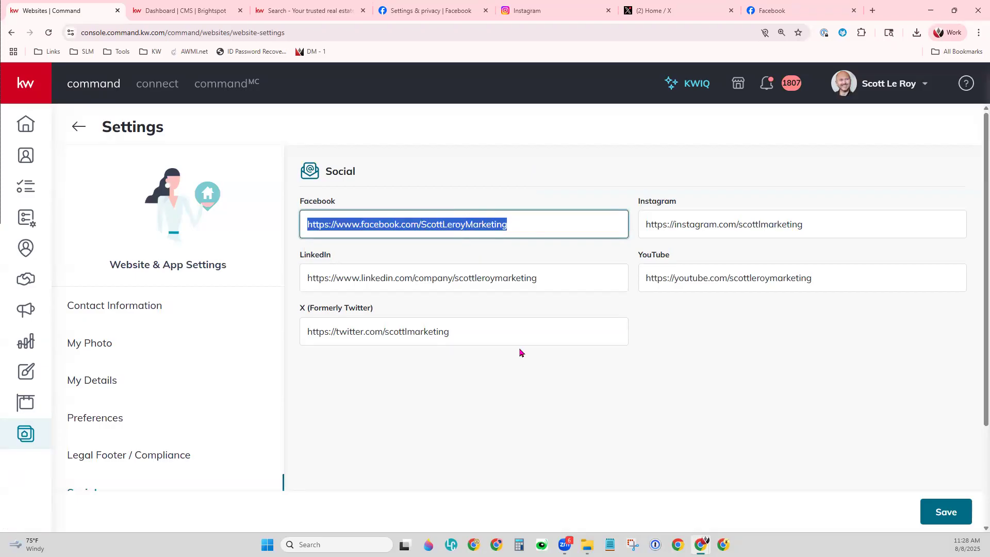
{"action": "key", "text": "ctrl+v"}
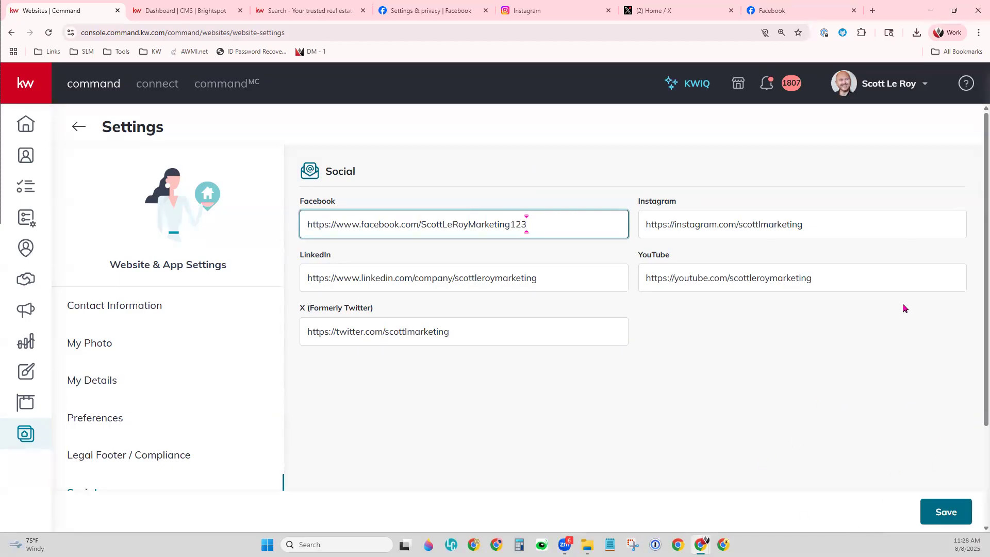
Check the social media icons in the public agent site's header and footer, and close that site.
{"action": "left_click", "coordinate": [305, 9]}
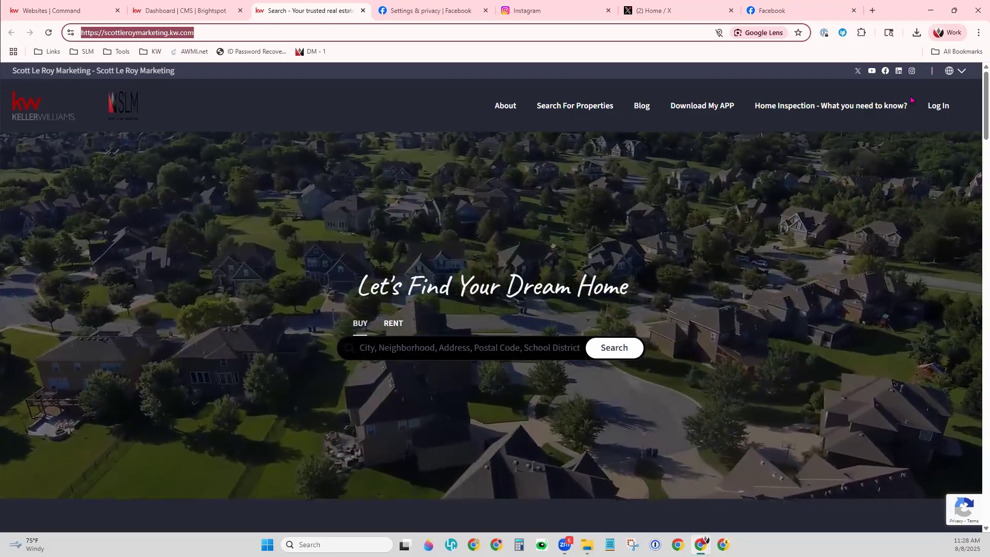
{"action": "left_click_drag", "start_coordinate": [975, 131], "coordinate": [975, 469]}
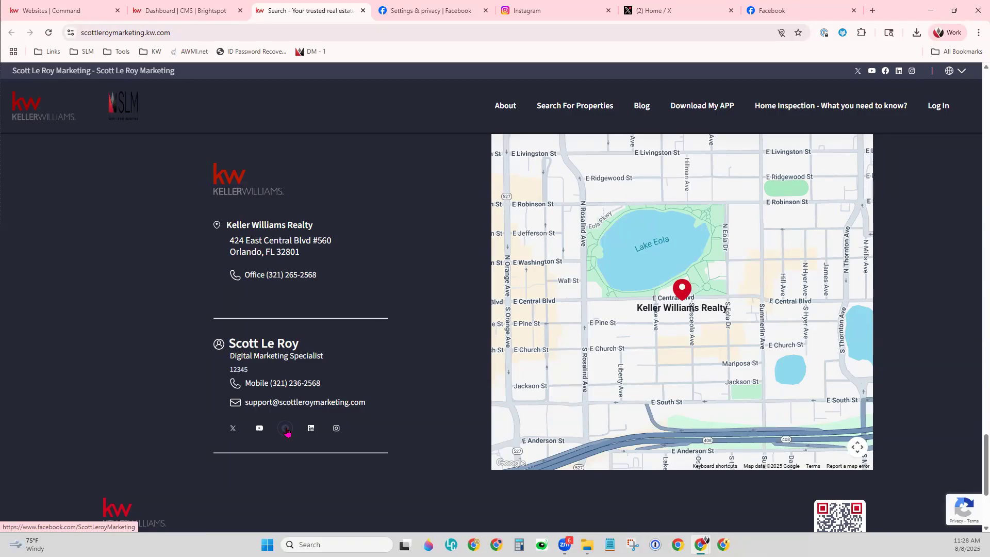
{"action": "left_click", "coordinate": [363, 11]}
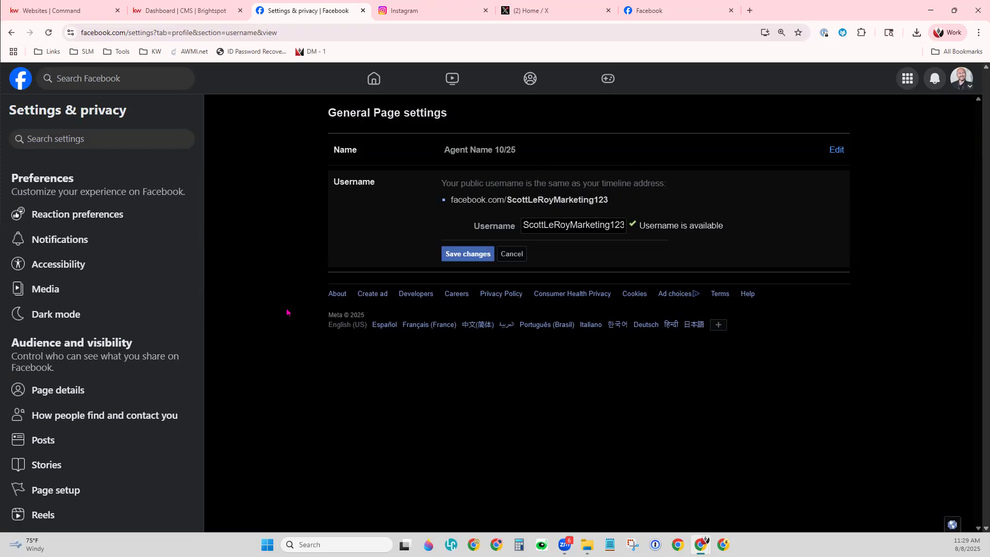
Open the Facebook Page's main profile from the account options and look over its intro and posts.
{"action": "left_click", "coordinate": [961, 78]}
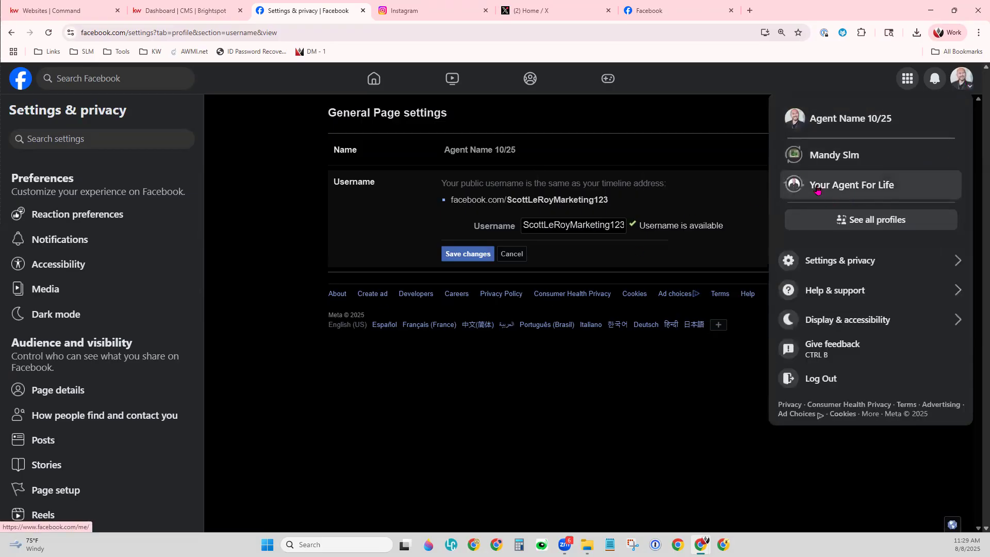
{"action": "left_click", "coordinate": [812, 120]}
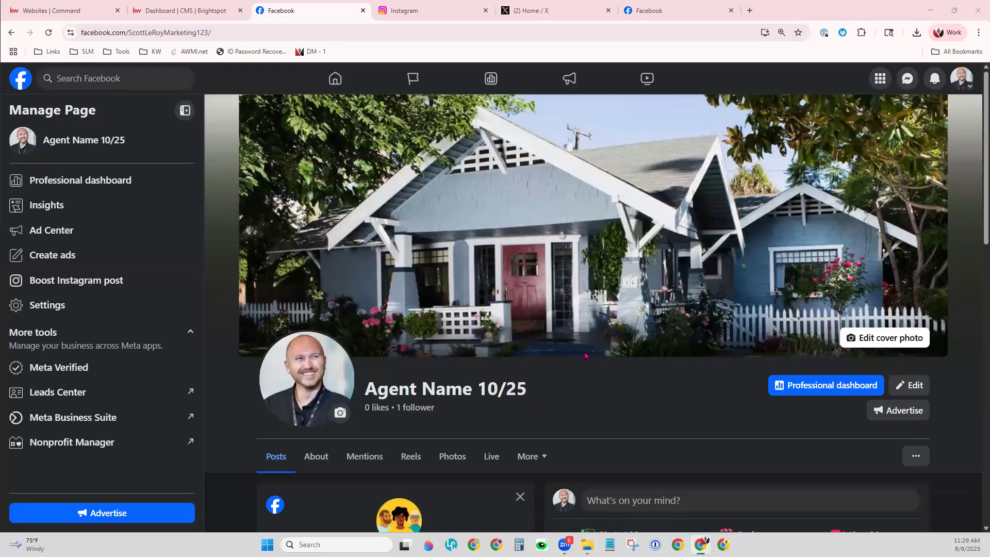
{"action": "scroll", "coordinate": [693, 445], "scroll_direction": "down", "scroll_amount": 3}
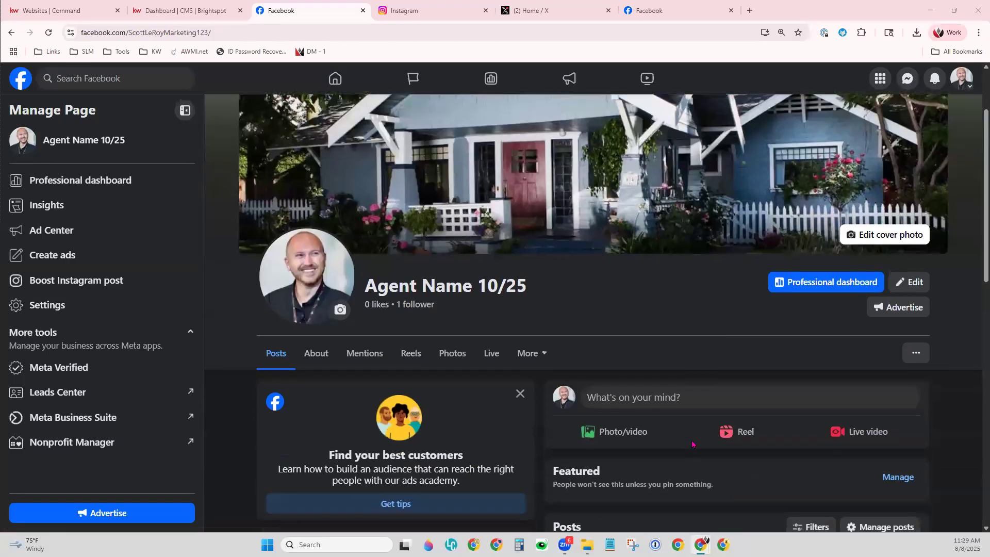
{"action": "scroll", "coordinate": [195, 452], "scroll_direction": "down", "scroll_amount": 2}
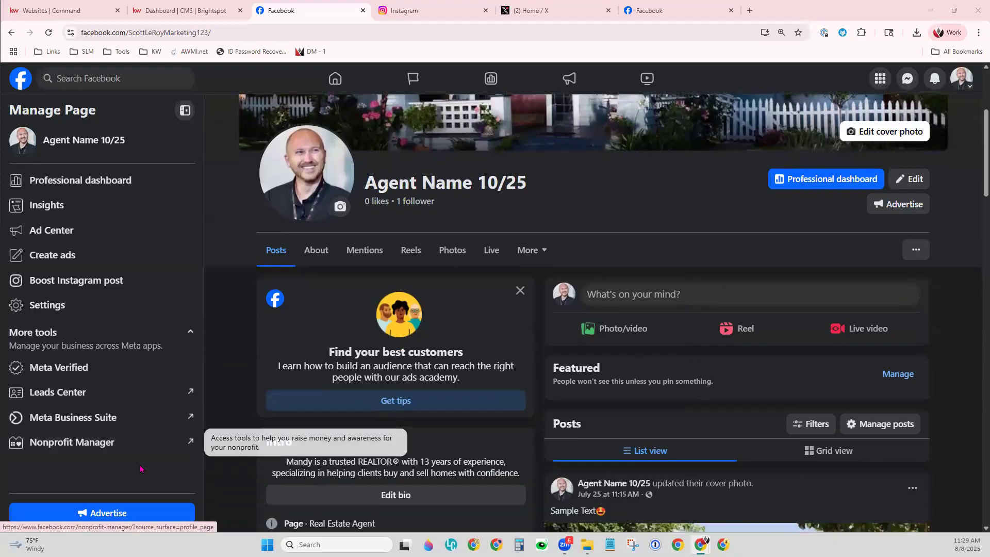
{"action": "scroll", "coordinate": [155, 443], "scroll_direction": "up", "scroll_amount": 4}
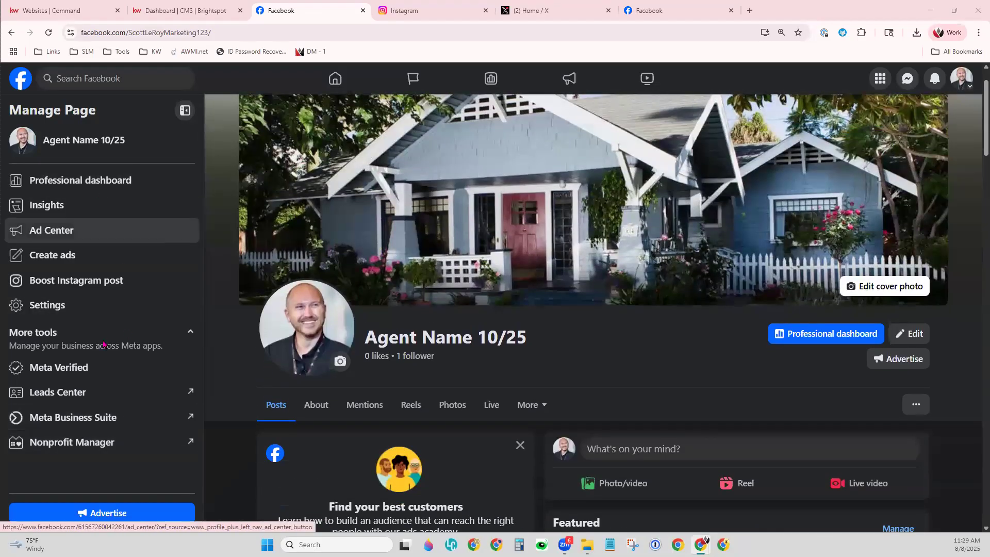
Switch from the Page to the personal profile, go to the home feed and open the Agent Name 10/25 Page from there.
{"action": "scroll", "coordinate": [614, 491], "scroll_direction": "up", "scroll_amount": 1}
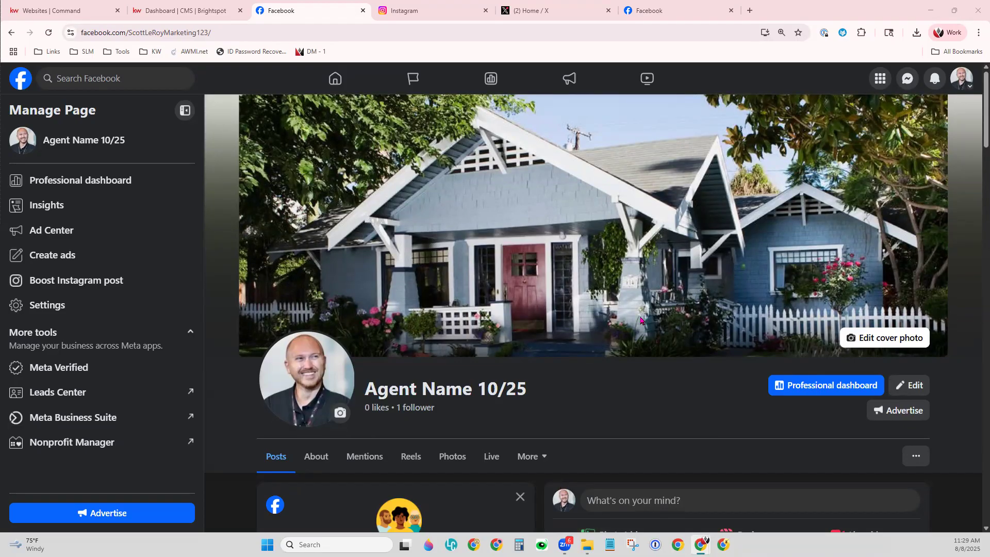
{"action": "left_click", "coordinate": [962, 81]}
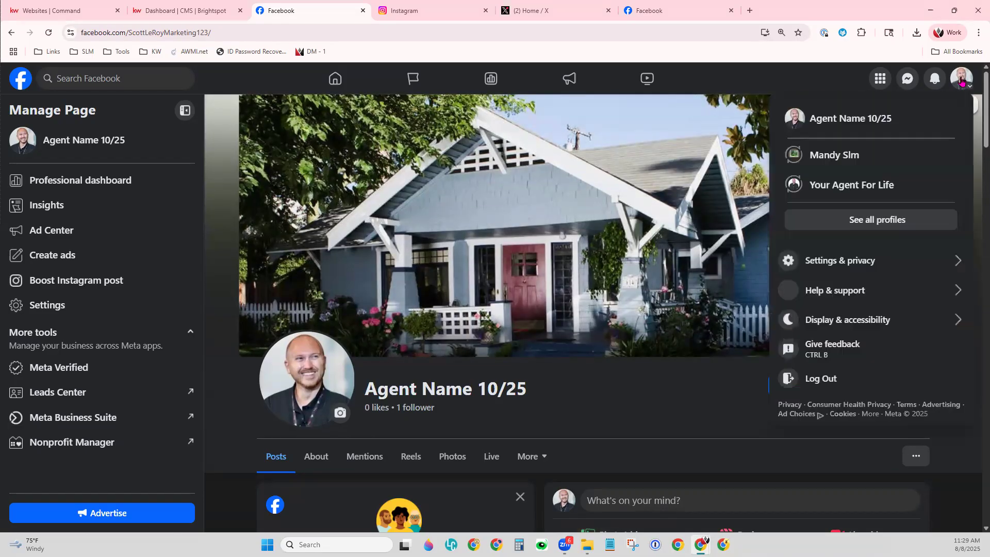
{"action": "left_click", "coordinate": [850, 159]}
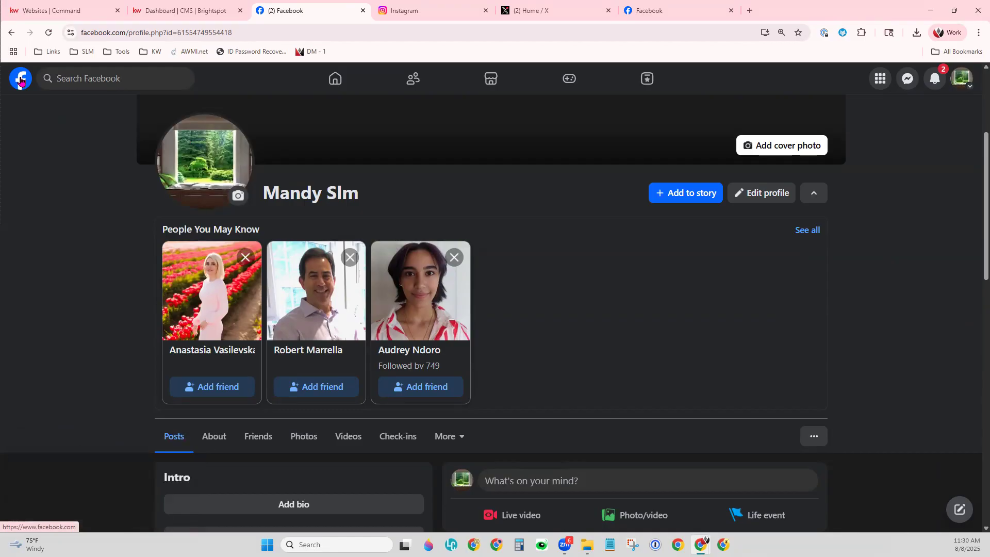
{"action": "left_click", "coordinate": [21, 80]}
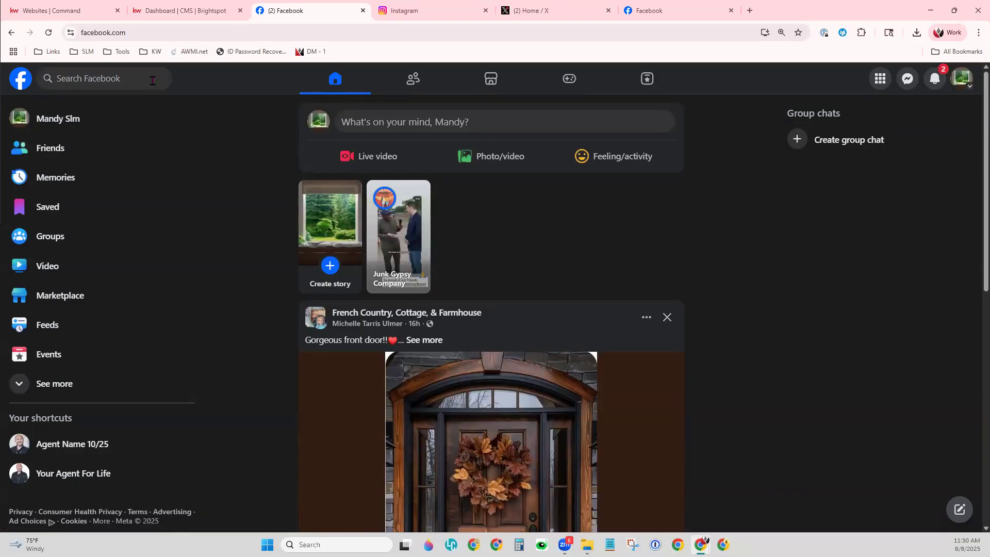
{"action": "left_click", "coordinate": [76, 444]}
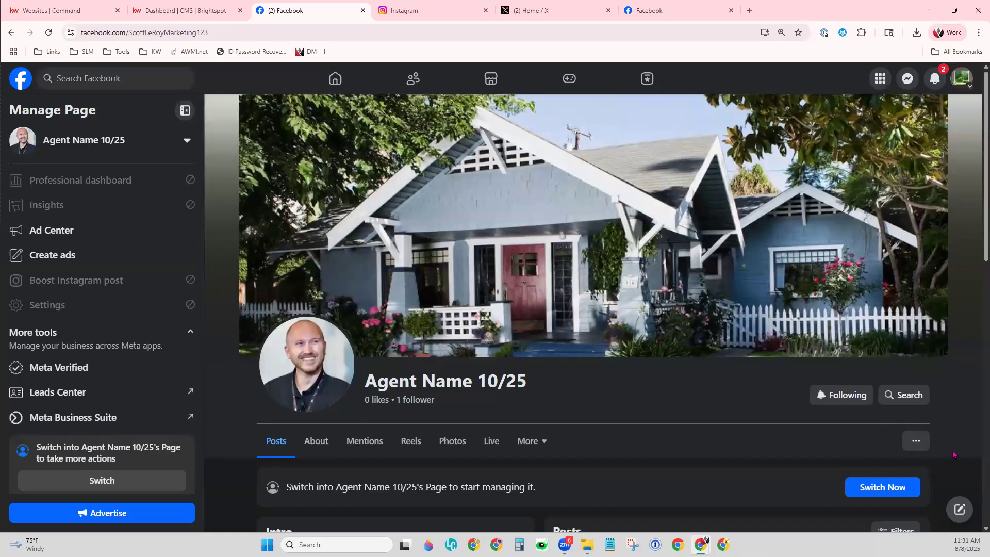
Open the Page's option for inviting friends, review the invitation dialog and close it without sending invites.
{"action": "scroll", "coordinate": [935, 447], "scroll_direction": "down", "scroll_amount": 3}
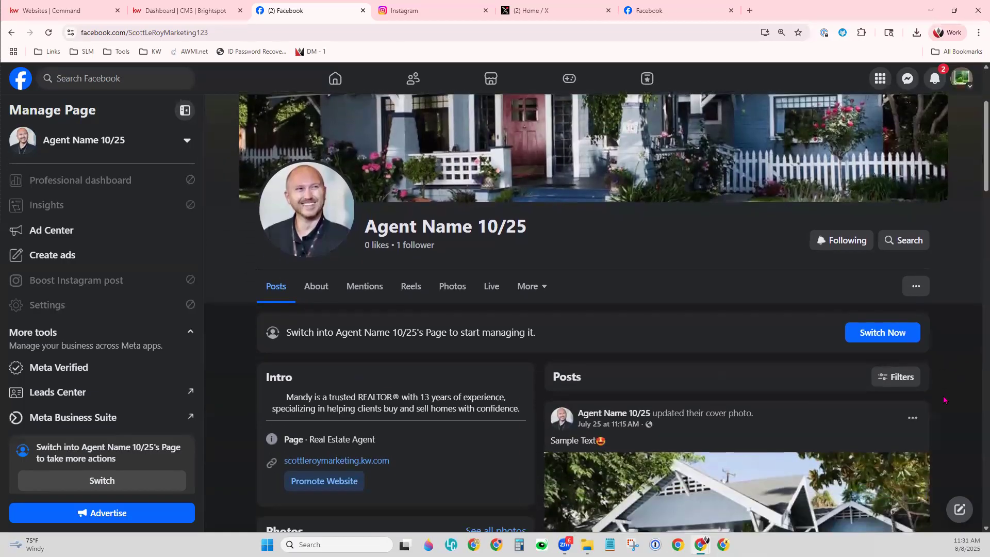
{"action": "scroll", "coordinate": [944, 393], "scroll_direction": "down", "scroll_amount": 1}
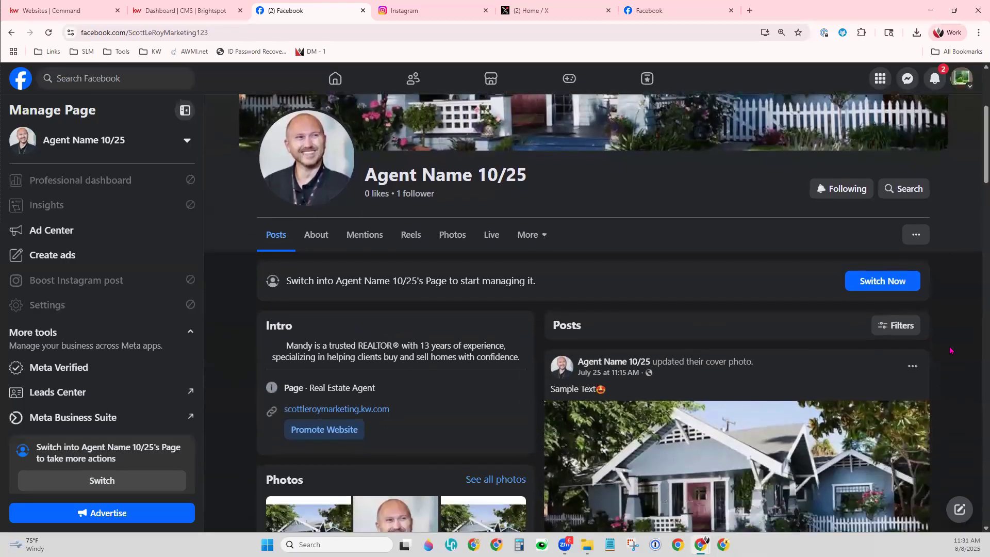
{"action": "left_click", "coordinate": [915, 232]}
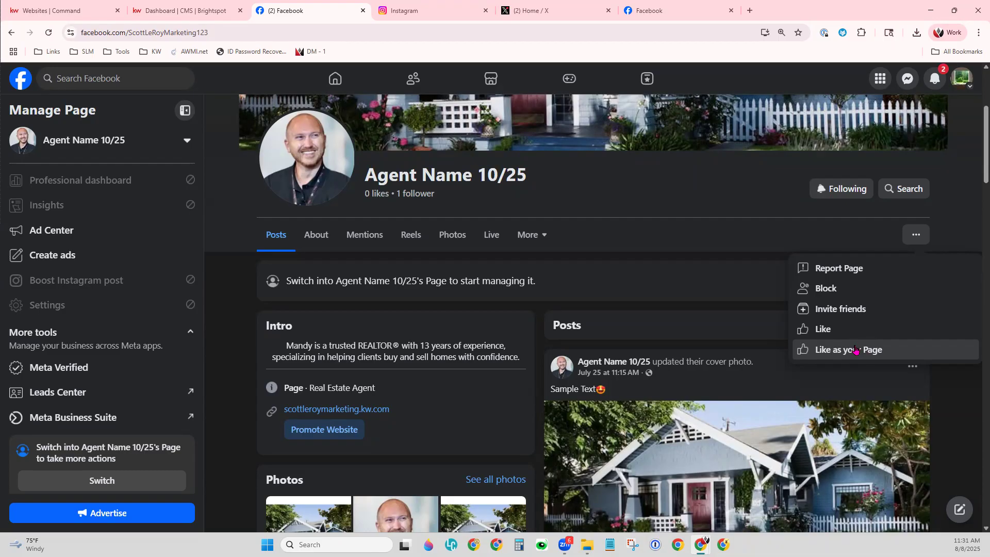
{"action": "left_click", "coordinate": [859, 313]}
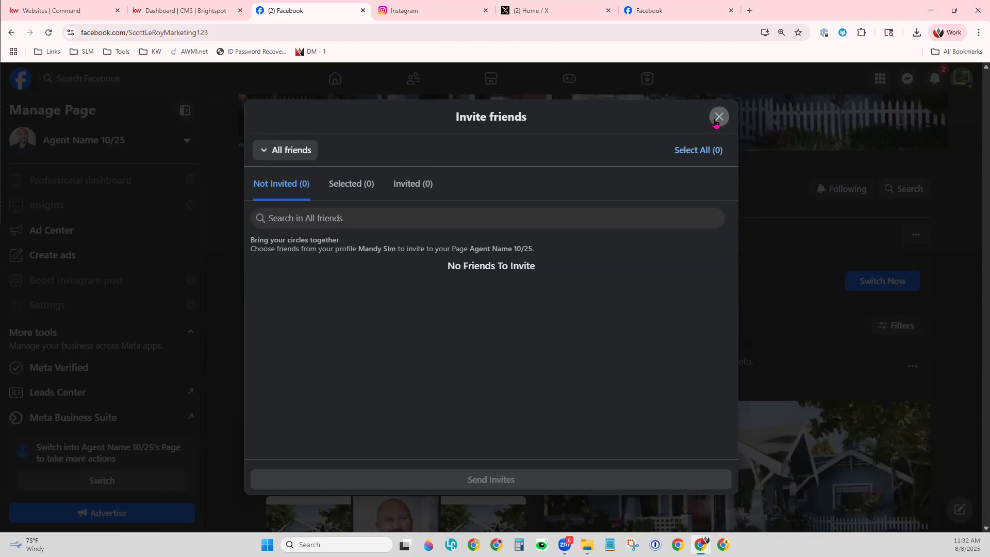
{"action": "left_click", "coordinate": [718, 118]}
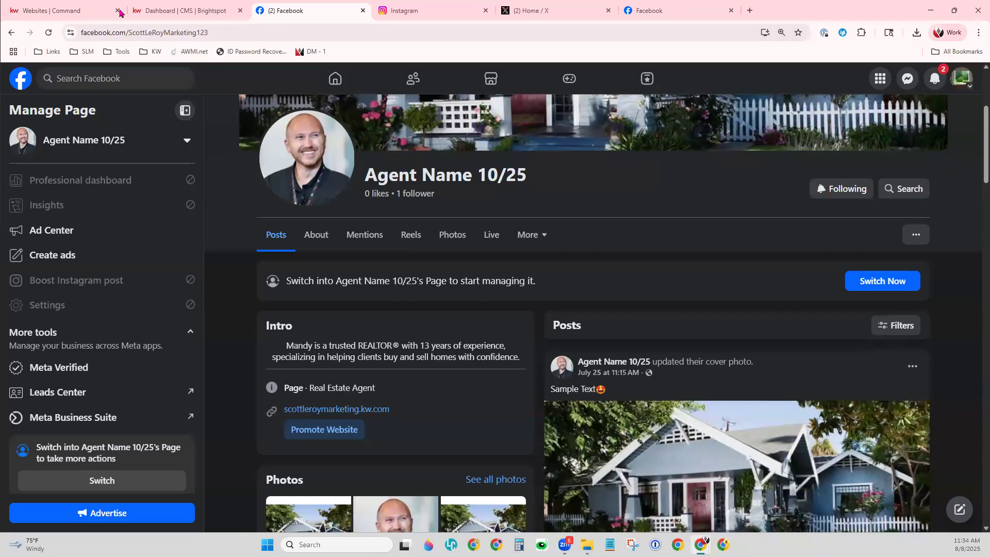
Switch to the open Instagram profile and log out of the account.
{"action": "left_click", "coordinate": [441, 10]}
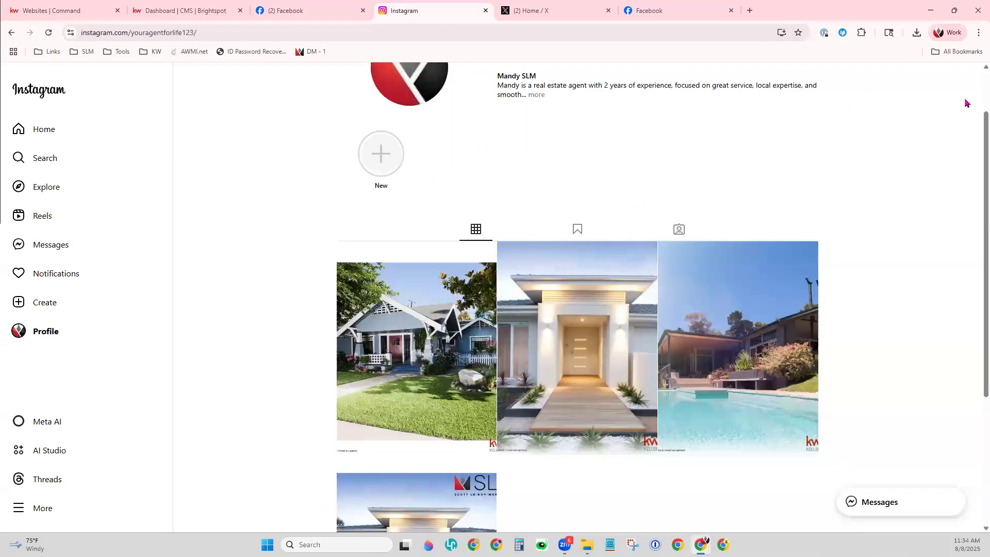
{"action": "scroll", "coordinate": [861, 219], "scroll_direction": "up", "scroll_amount": 2}
{"action": "left_click", "coordinate": [47, 517]}
{"action": "left_click", "coordinate": [31, 476]}
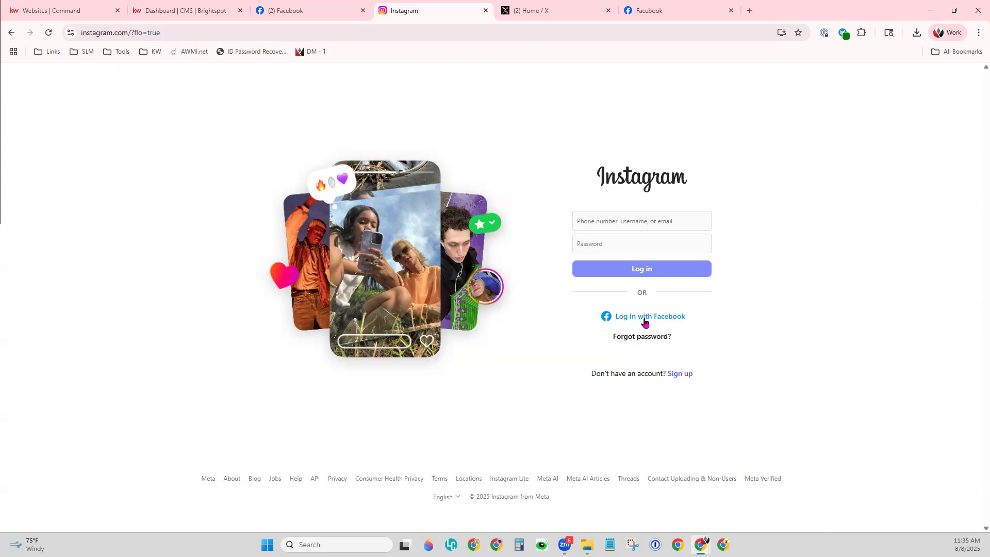
Look over the form for signing up for a new Instagram account and return to the login page.
{"action": "left_click", "coordinate": [677, 375]}
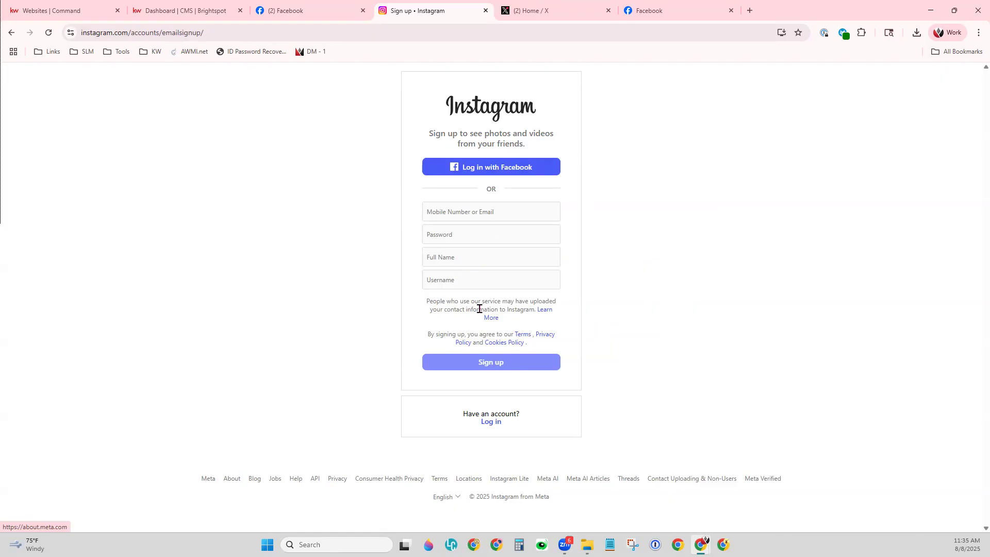
{"action": "left_click", "coordinate": [491, 422]}
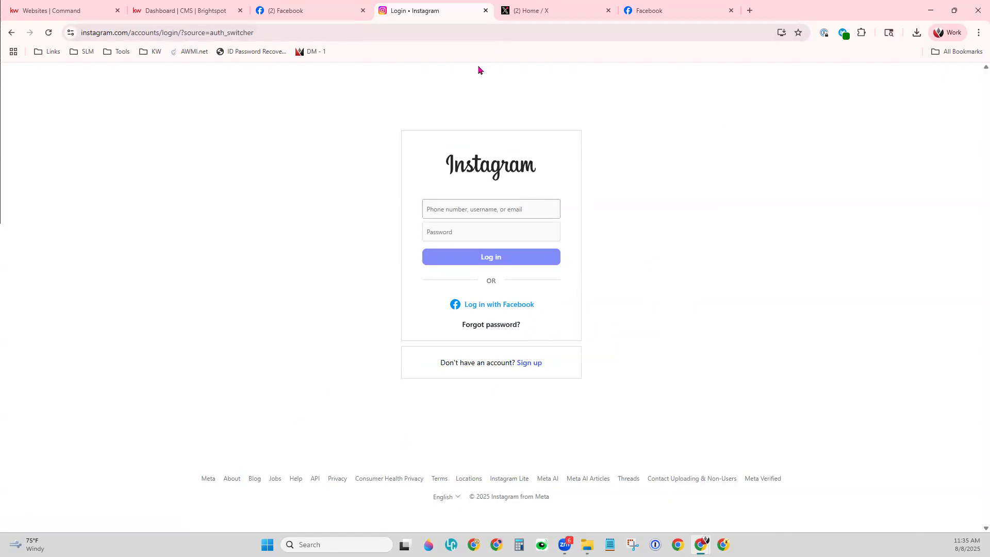
Move the Instagram login page off the shared screen, and open 1Password and move it out of view as well.
{"action": "left_click_drag", "start_coordinate": [465, 16], "coordinate": [481, 50]}
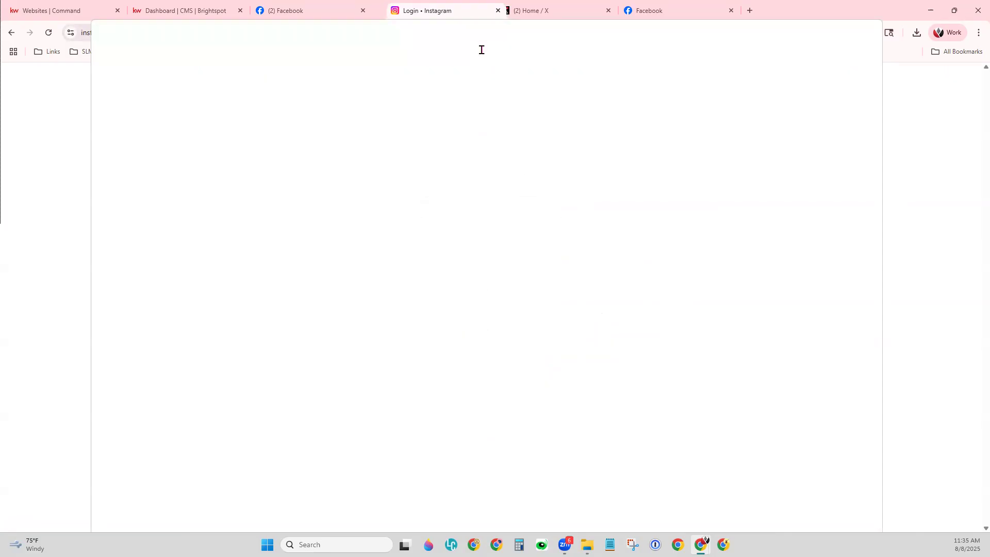
{"action": "left_click_drag", "start_coordinate": [481, 50], "coordinate": [0, 50]}
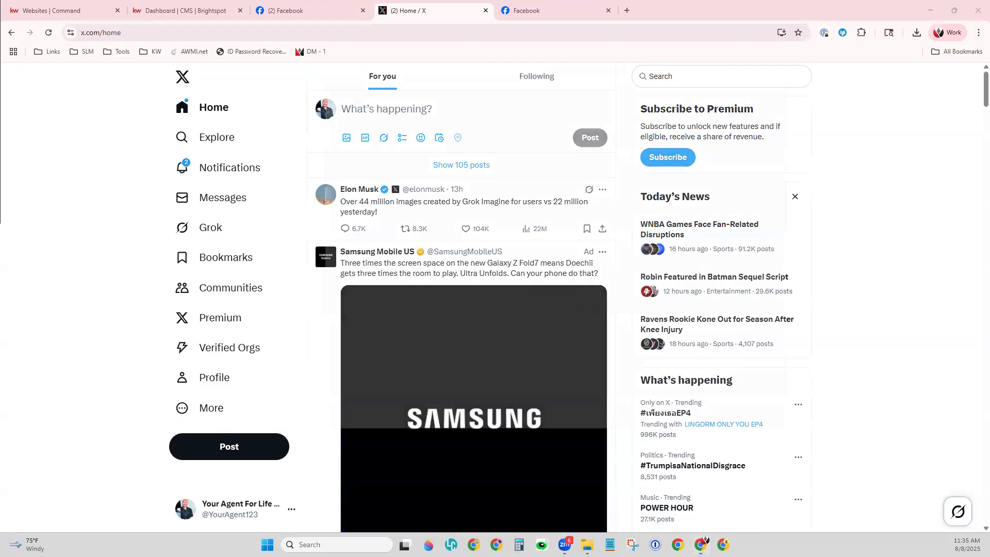
{"action": "left_click", "coordinate": [655, 544]}
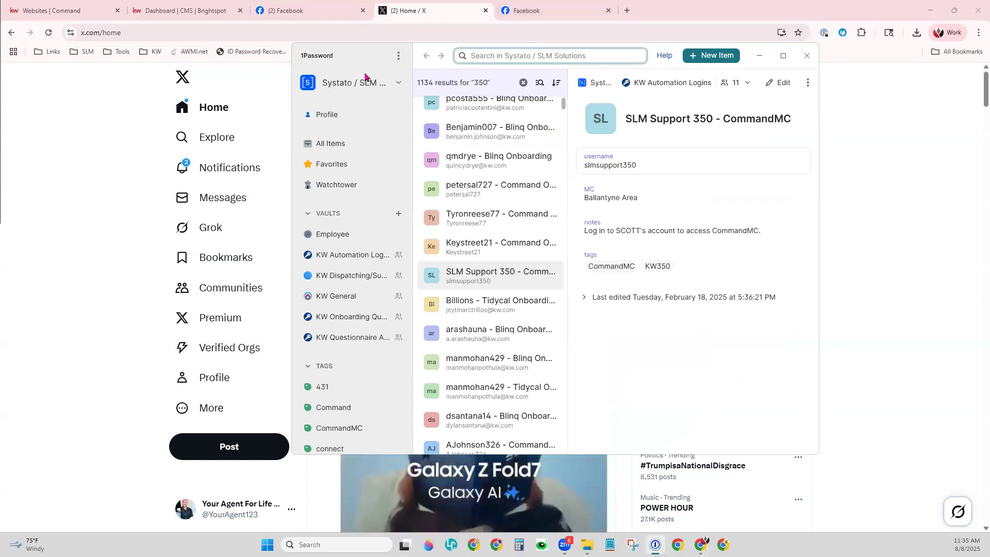
{"action": "left_click_drag", "start_coordinate": [365, 58], "coordinate": [0, 58]}
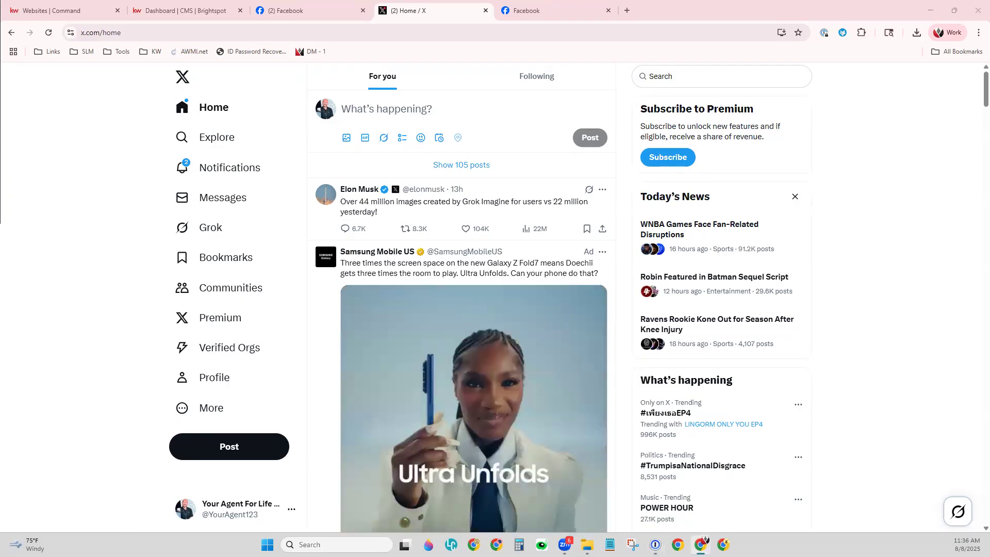
Return the logged-in Instagram page to the main browser window and decline saving the login info.
{"action": "left_click_drag", "start_coordinate": [0, 23], "coordinate": [367, 22]}
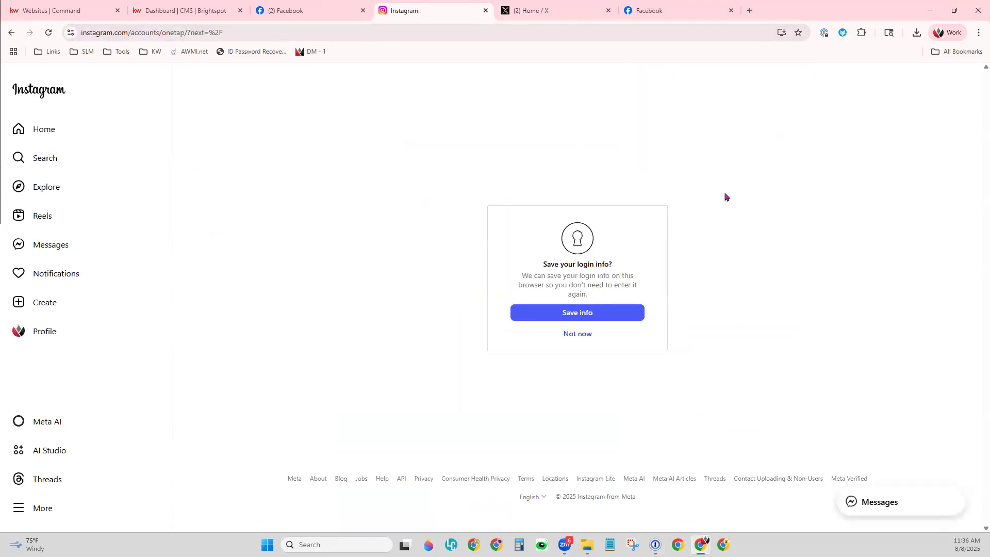
{"action": "left_click", "coordinate": [581, 333]}
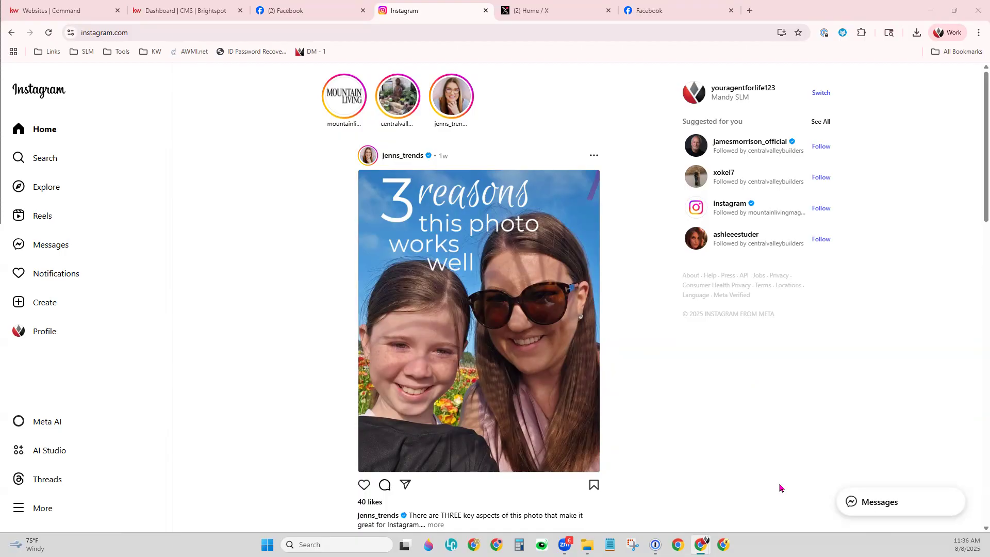
Open the Instagram settings and go to Account type and tools in the section for professionals.
{"action": "left_click", "coordinate": [42, 511]}
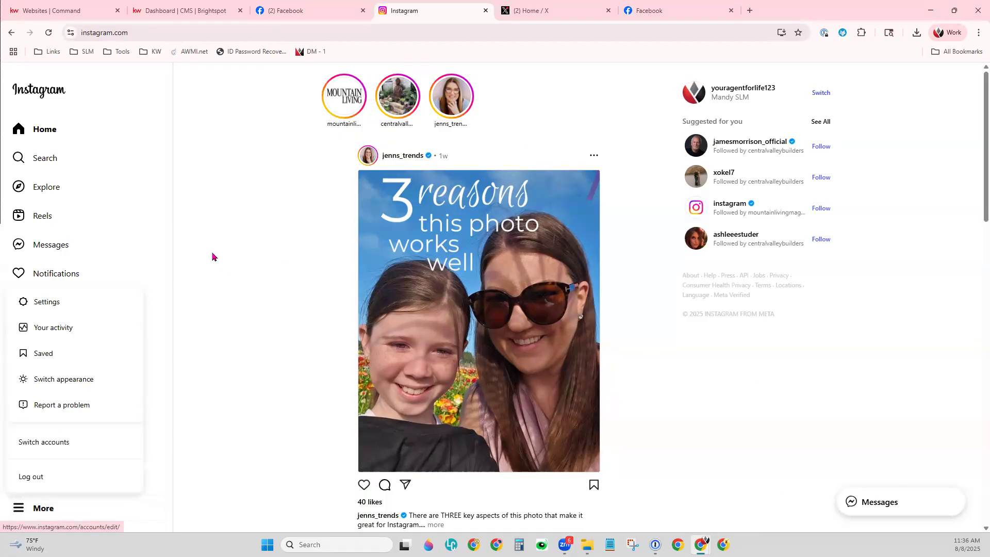
{"action": "left_click", "coordinate": [52, 315]}
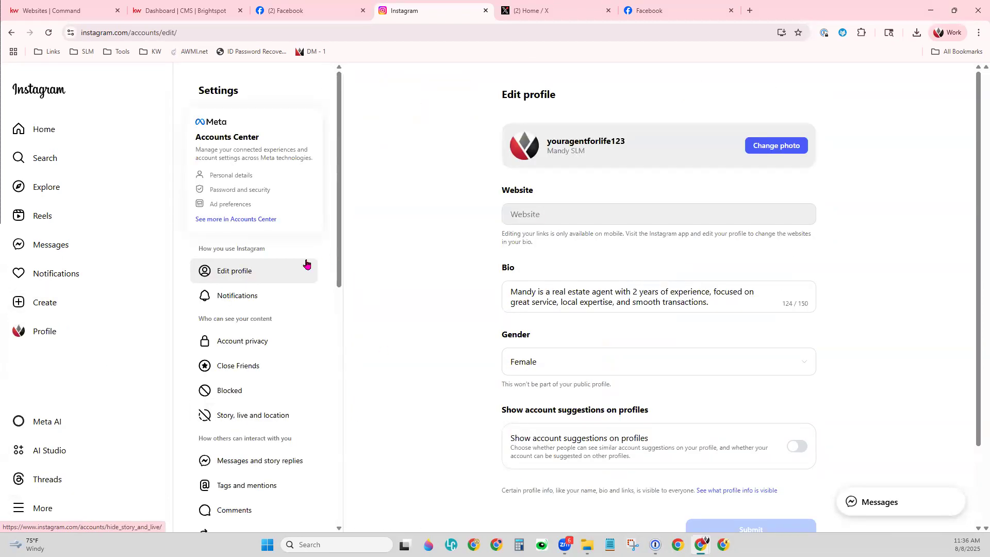
{"action": "scroll", "coordinate": [306, 264], "scroll_direction": "down", "scroll_amount": 9}
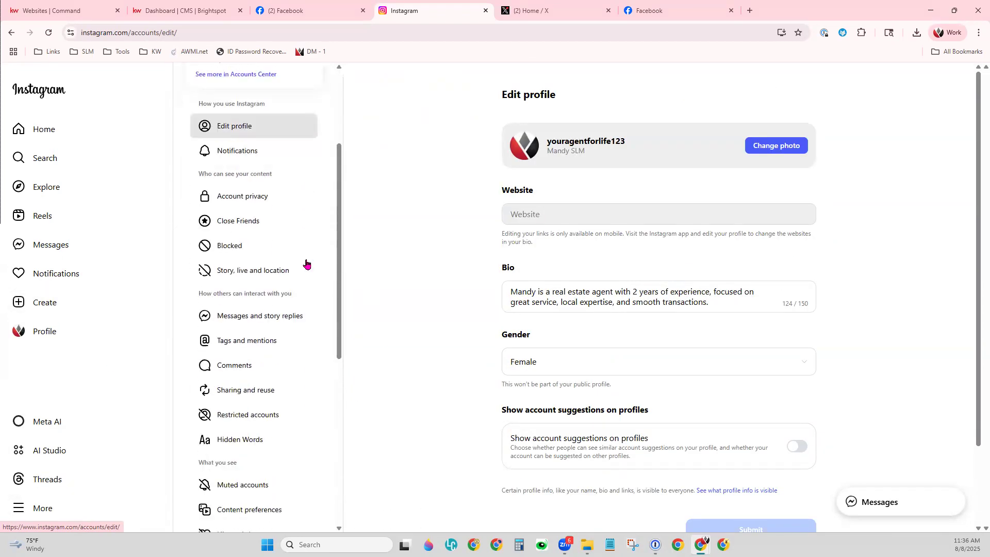
{"action": "scroll", "coordinate": [306, 264], "scroll_direction": "down", "scroll_amount": 1}
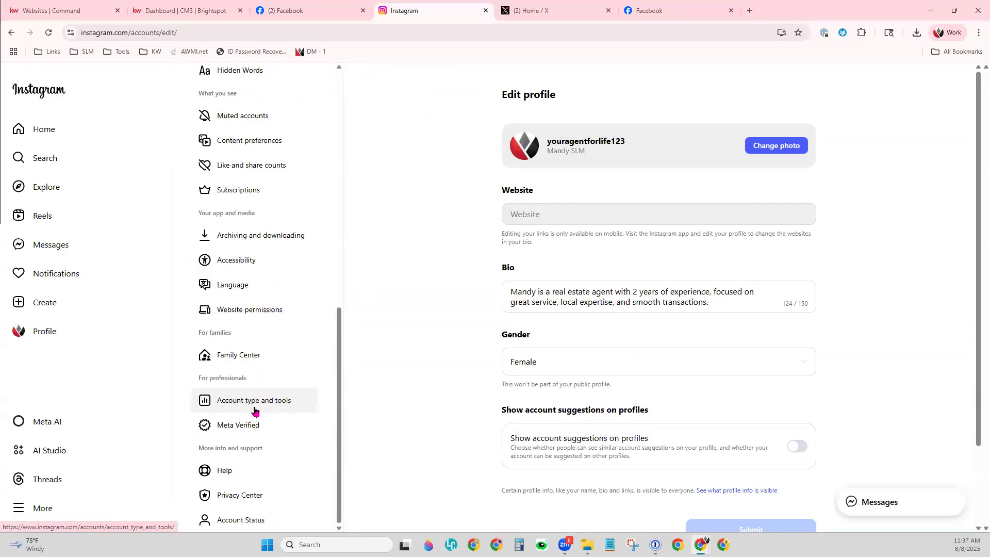
{"action": "scroll", "coordinate": [254, 411], "scroll_direction": "up", "scroll_amount": 9}
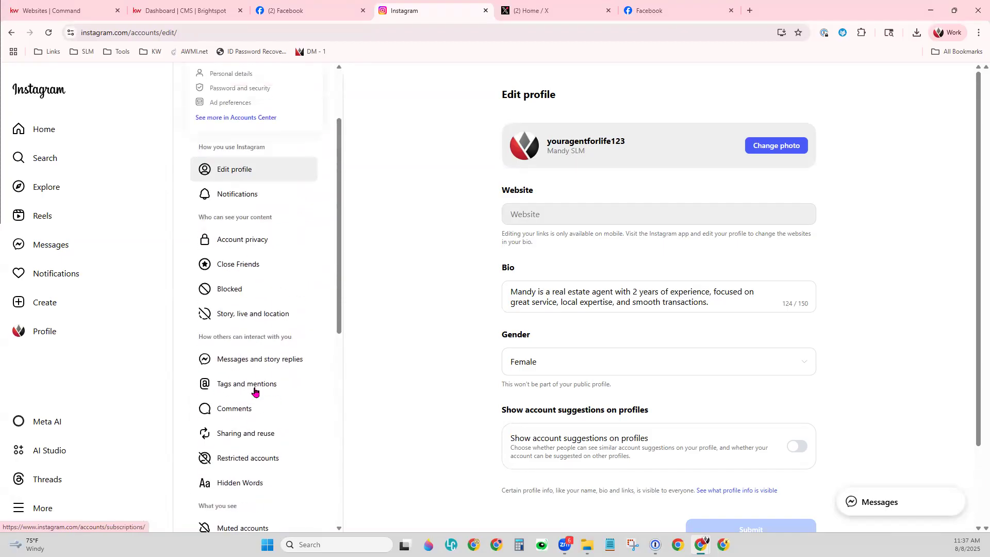
{"action": "scroll", "coordinate": [255, 367], "scroll_direction": "up", "scroll_amount": 1}
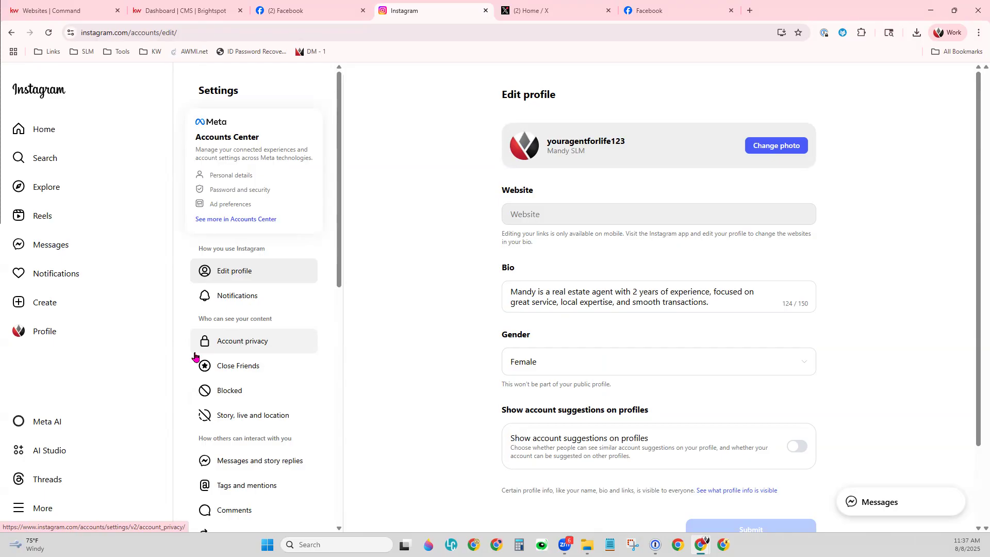
{"action": "scroll", "coordinate": [280, 439], "scroll_direction": "down", "scroll_amount": 7}
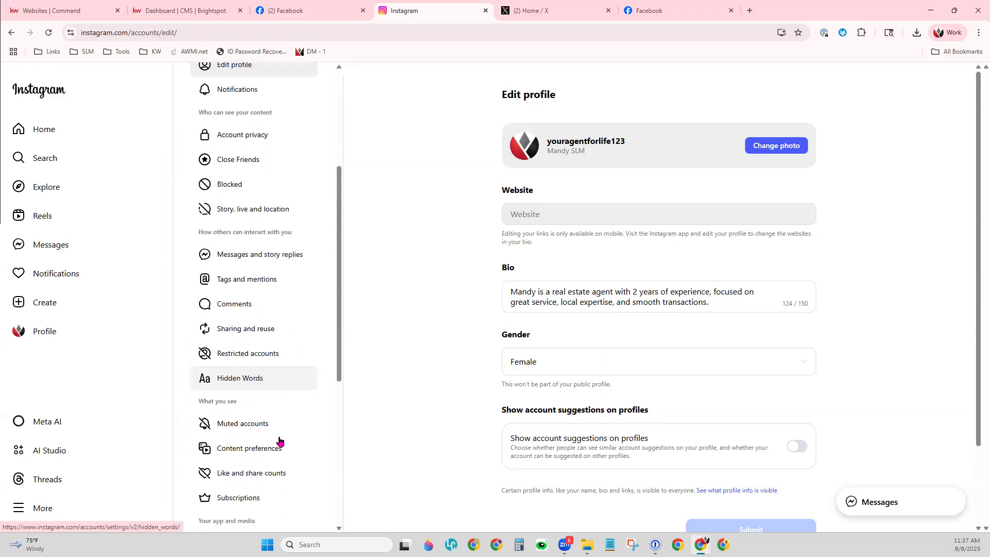
{"action": "scroll", "coordinate": [280, 439], "scroll_direction": "down", "scroll_amount": 3}
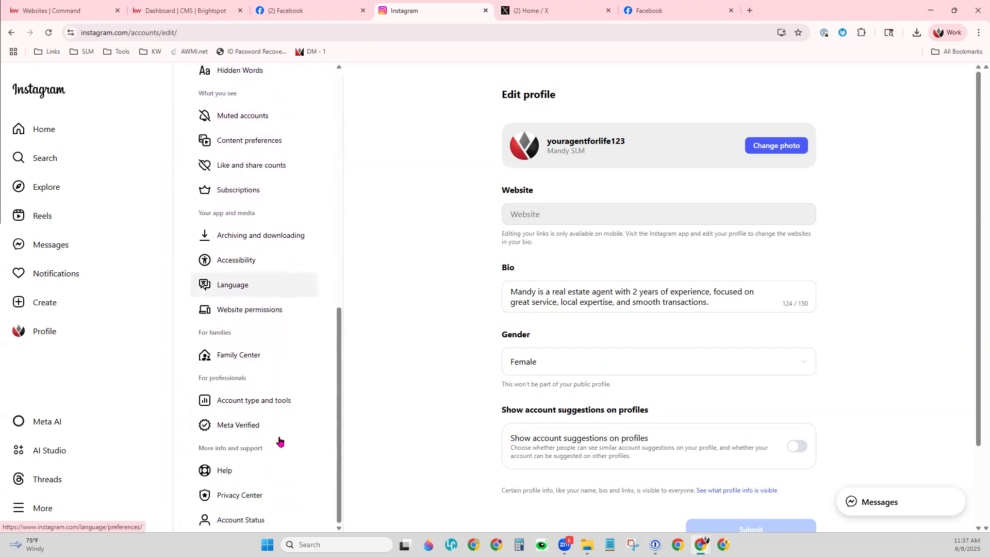
{"action": "left_click", "coordinate": [262, 401]}
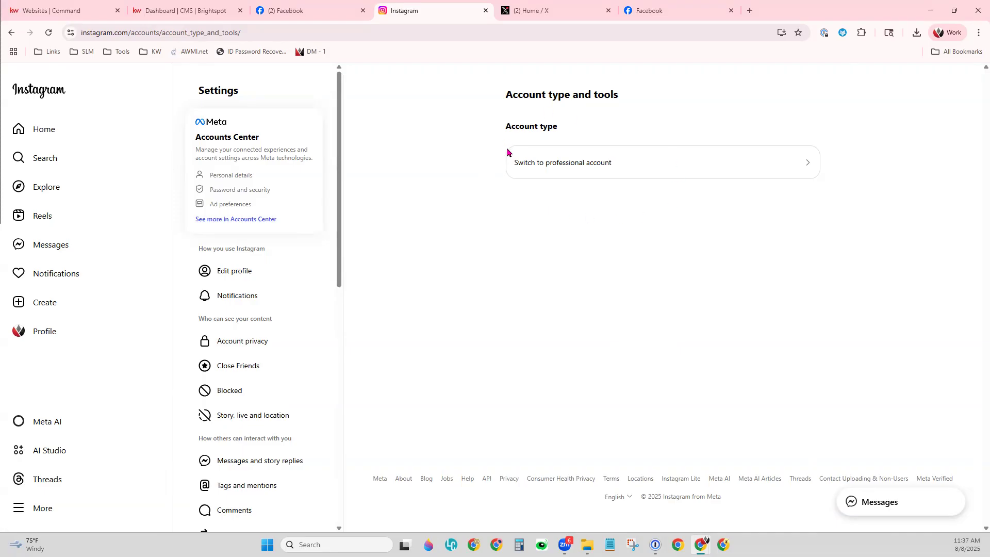
Start switching to a professional account, choose Business as the type and continue past its overview to category selection.
{"action": "left_click", "coordinate": [598, 164]}
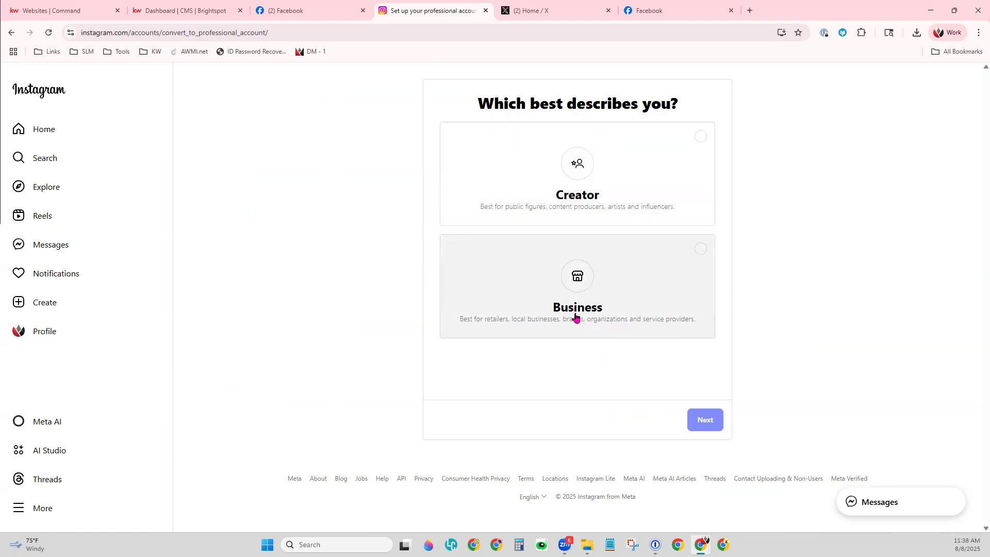
{"action": "left_click", "coordinate": [710, 250]}
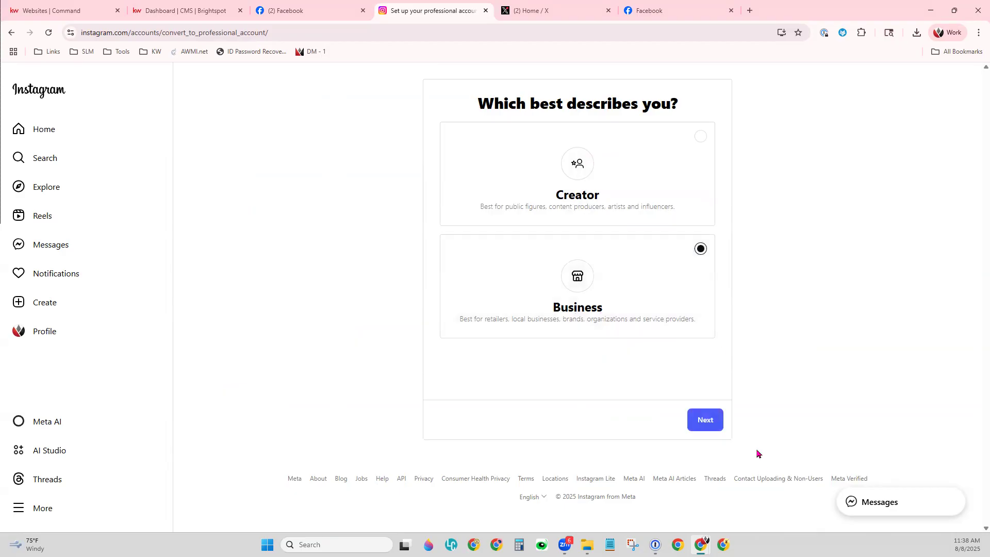
{"action": "left_click", "coordinate": [714, 428]}
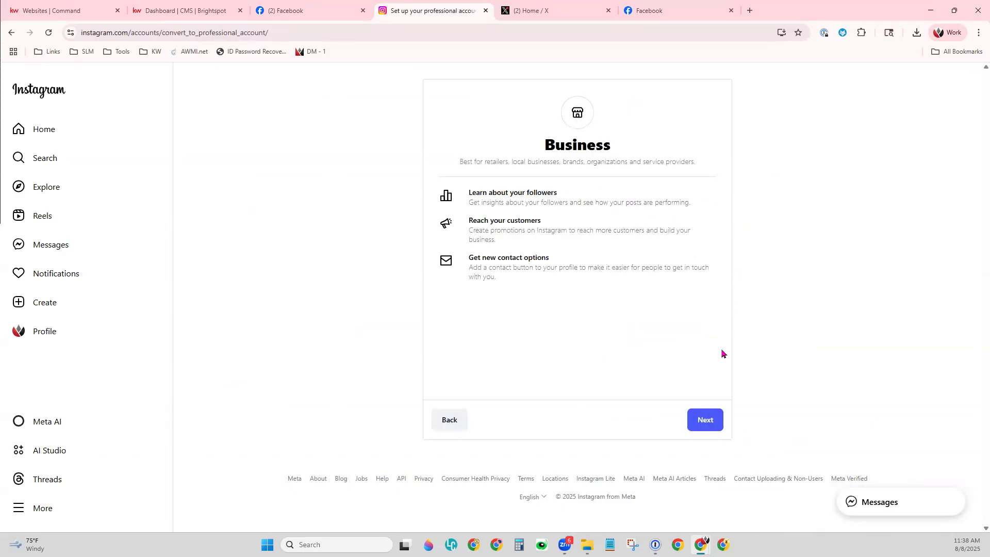
{"action": "left_click", "coordinate": [712, 430]}
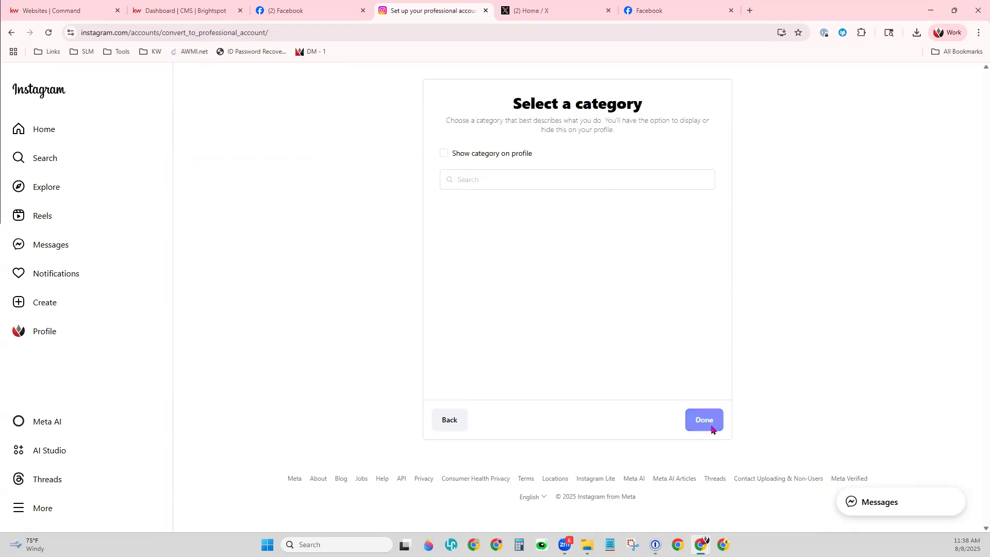
Search the categories for "real", choose Real Estate Agent, show the category on the profile and confirm switching to a professional account.
{"action": "left_click", "coordinate": [601, 173]}
{"action": "type", "text": "real"}
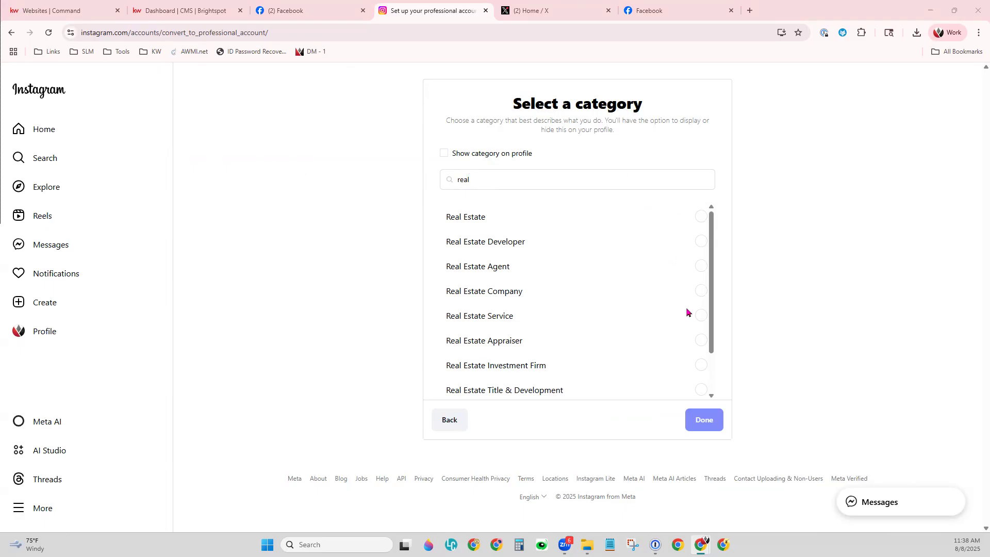
{"action": "left_click", "coordinate": [698, 268]}
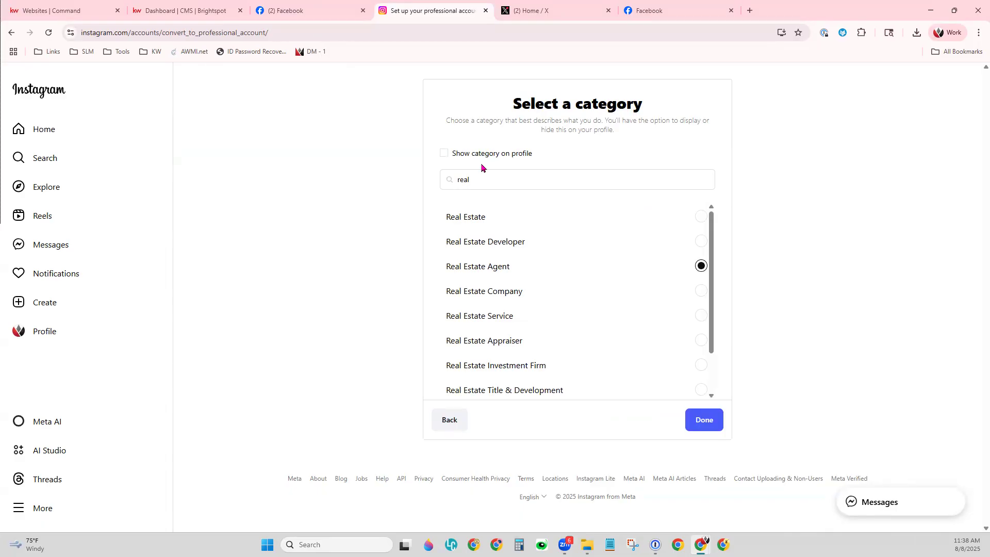
{"action": "left_click", "coordinate": [443, 157]}
{"action": "mouse_move", "coordinate": [405, 544]}
{"action": "left_click", "coordinate": [713, 418]}
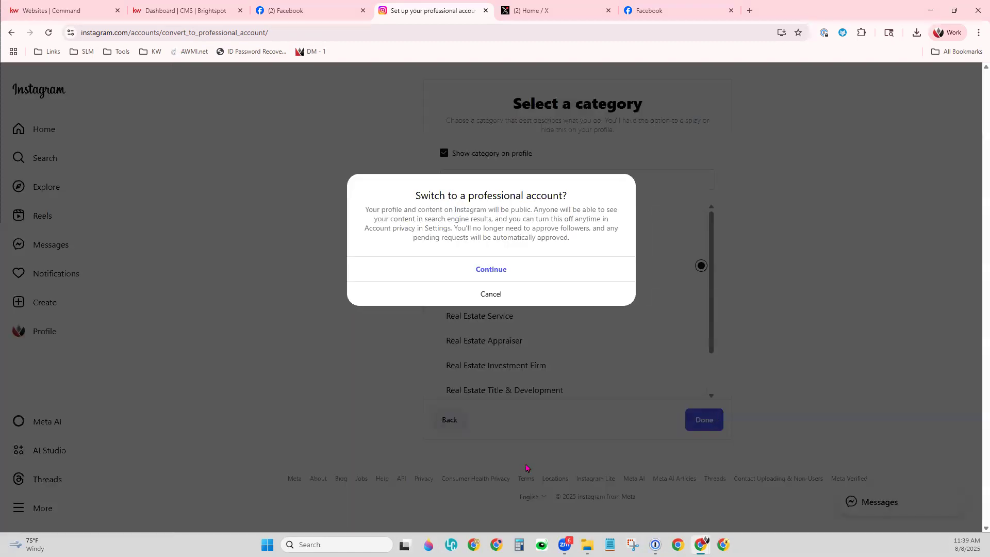
{"action": "left_click", "coordinate": [503, 268]}
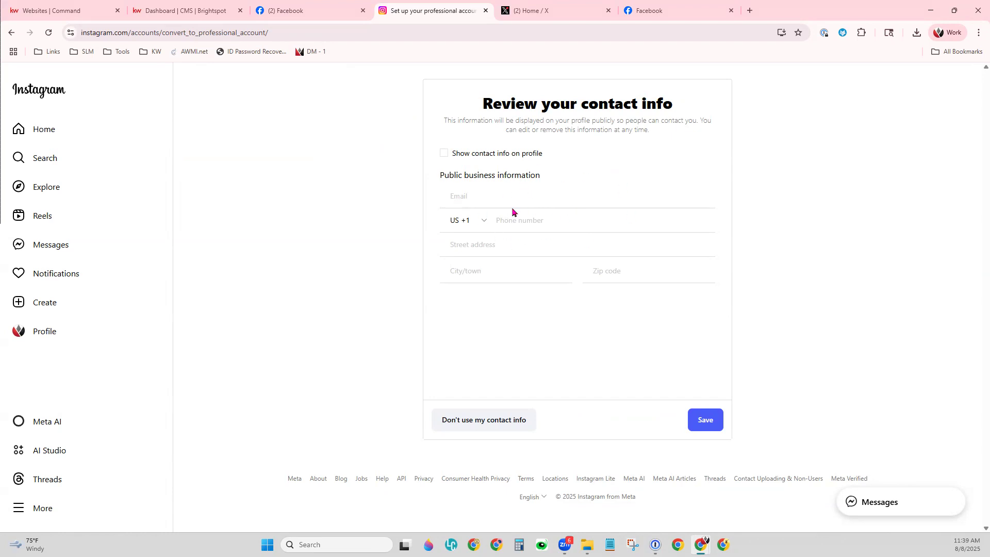
Try to enable showing contact info on the profile while the public business information is still empty.
{"action": "left_click", "coordinate": [444, 154]}
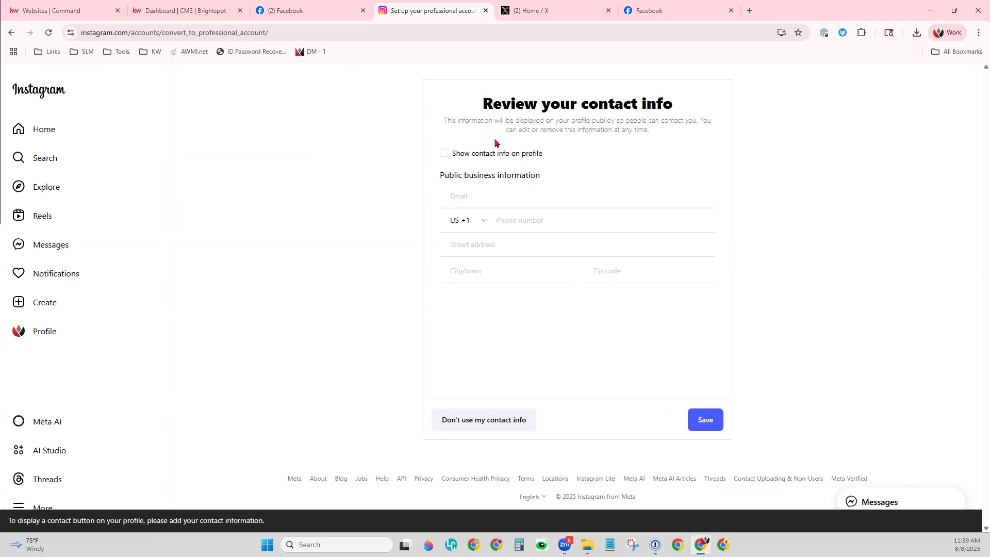
{"action": "left_click_drag", "start_coordinate": [460, 157], "coordinate": [544, 159]}
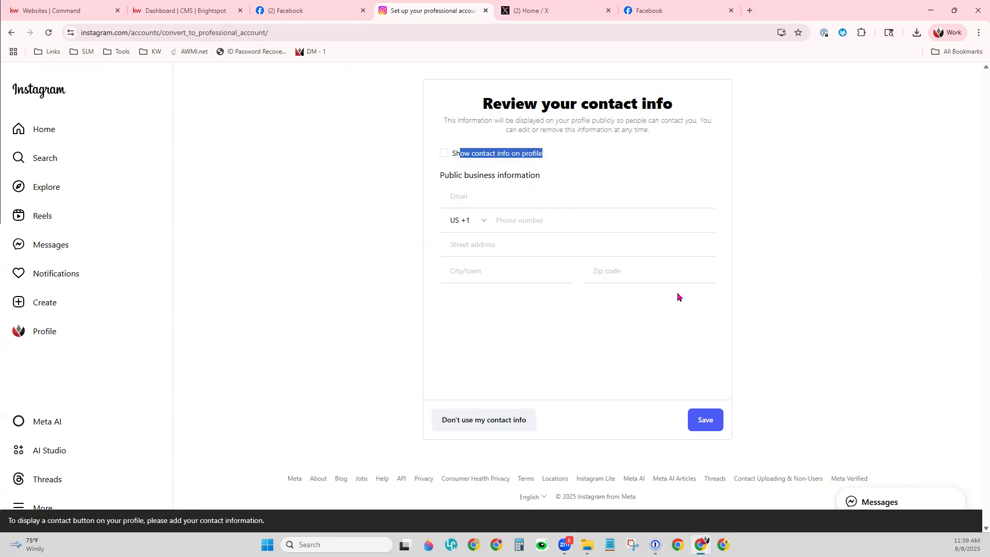
{"action": "left_click", "coordinate": [677, 294]}
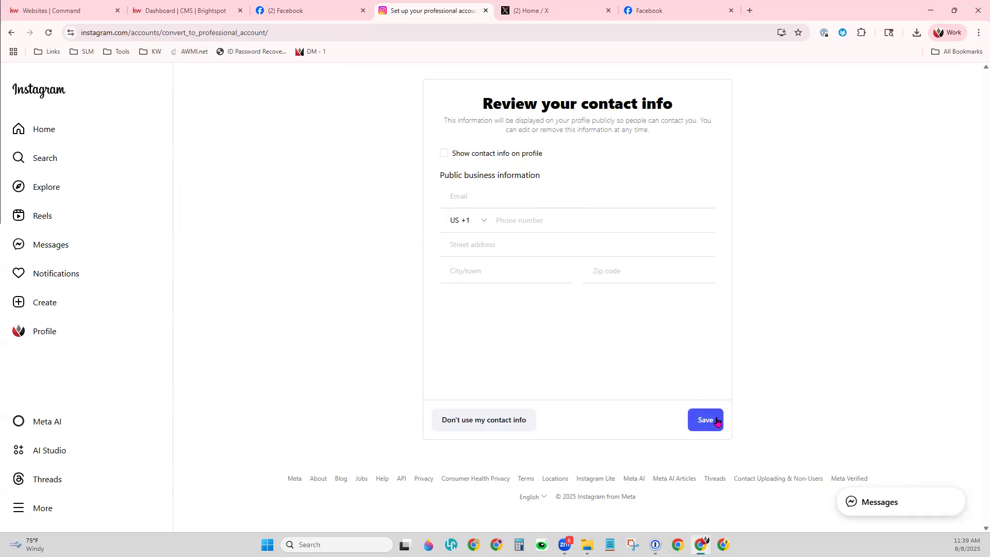
Enter the business e-mail as public contact information, enable showing contact info on the profile and save.
{"action": "left_click", "coordinate": [606, 194]}
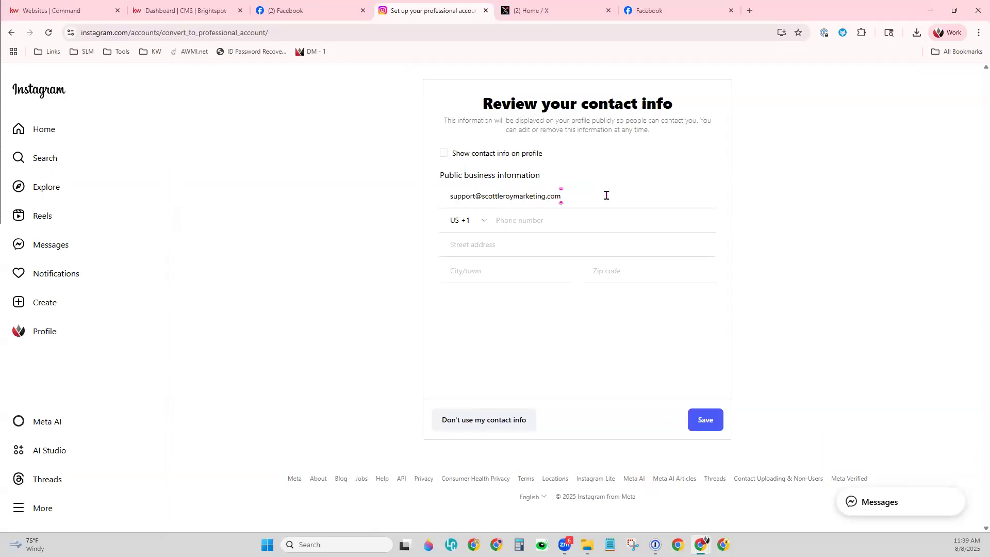
{"action": "left_click", "coordinate": [444, 154]}
{"action": "left_click", "coordinate": [711, 423]}
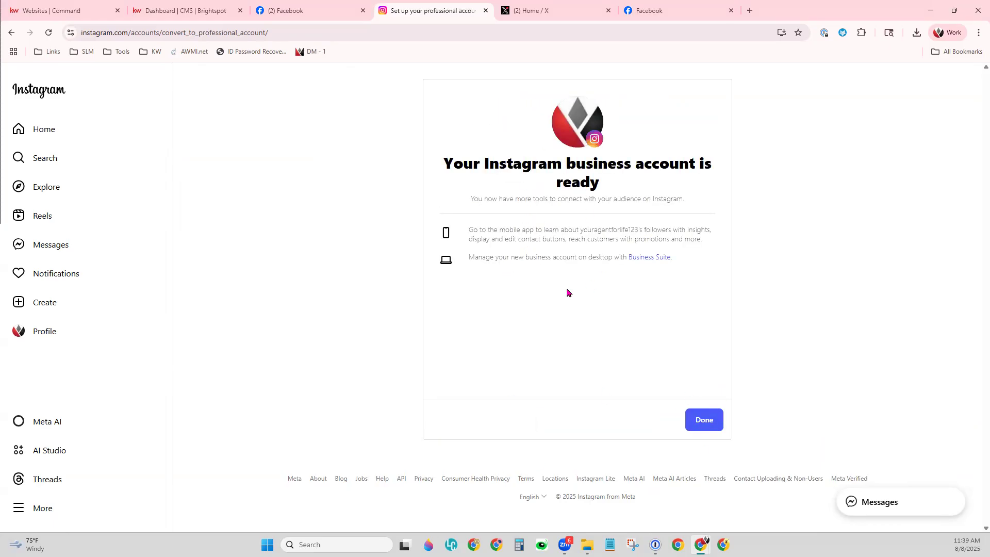
Finish the business account setup and open the Instagram profile by way of the home feed.
{"action": "left_click", "coordinate": [719, 415]}
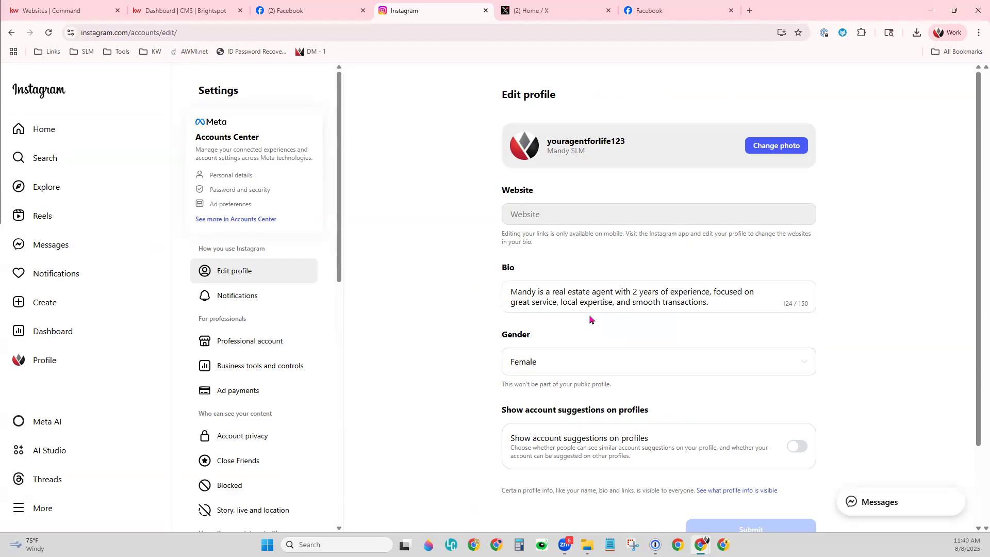
{"action": "left_click", "coordinate": [24, 130]}
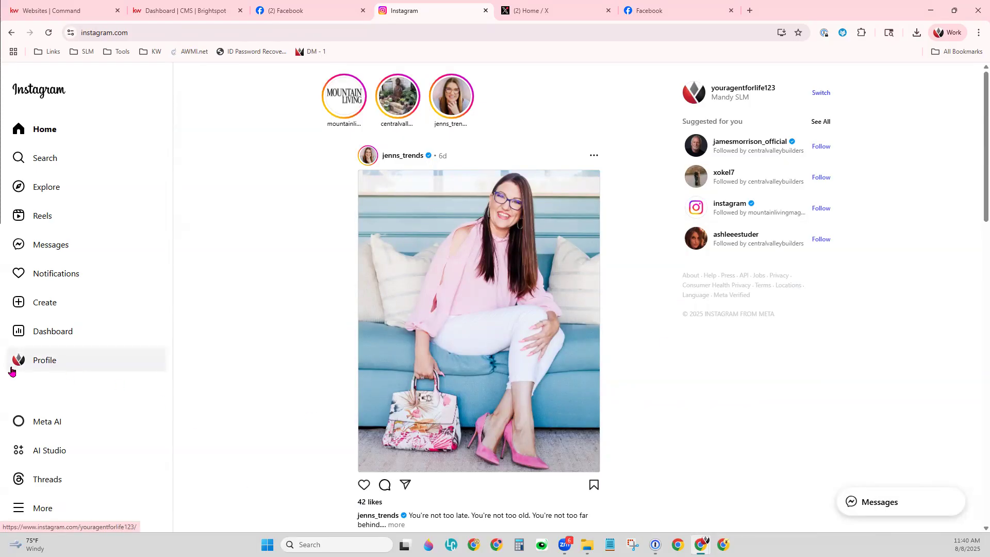
{"action": "left_click", "coordinate": [56, 370]}
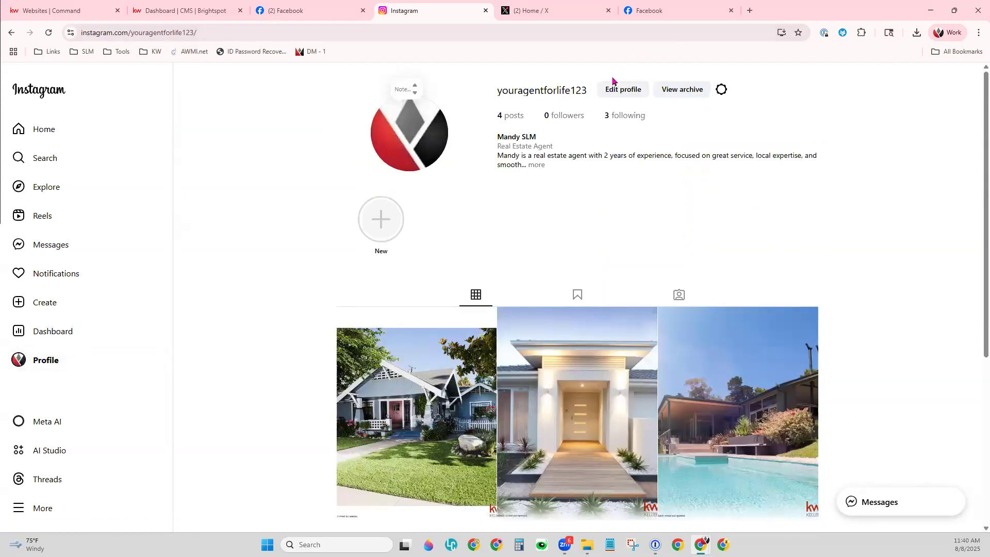
Open the Instagram profile for editing and review its website note, bio, gender and account suggestion settings.
{"action": "left_click", "coordinate": [632, 98]}
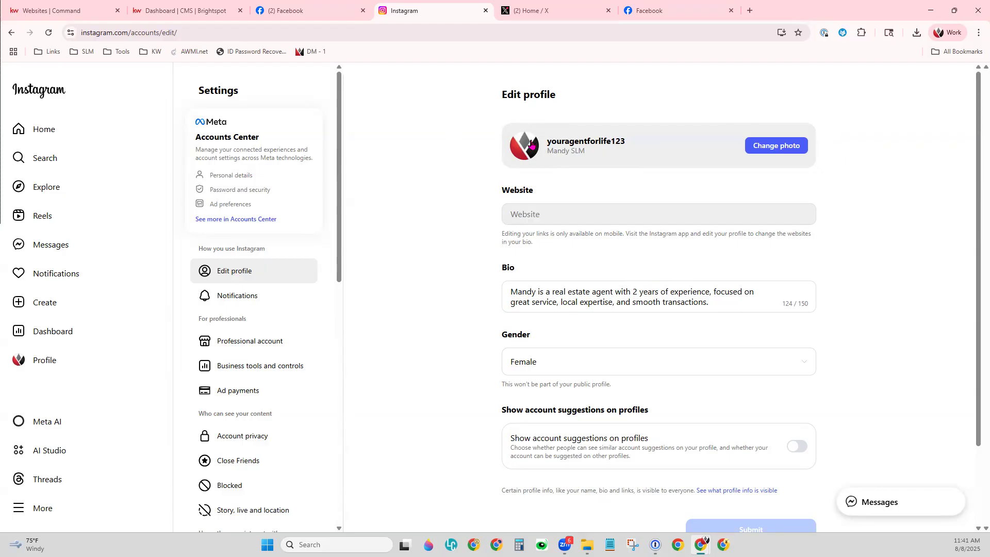
{"action": "left_click_drag", "start_coordinate": [534, 246], "coordinate": [501, 235]}
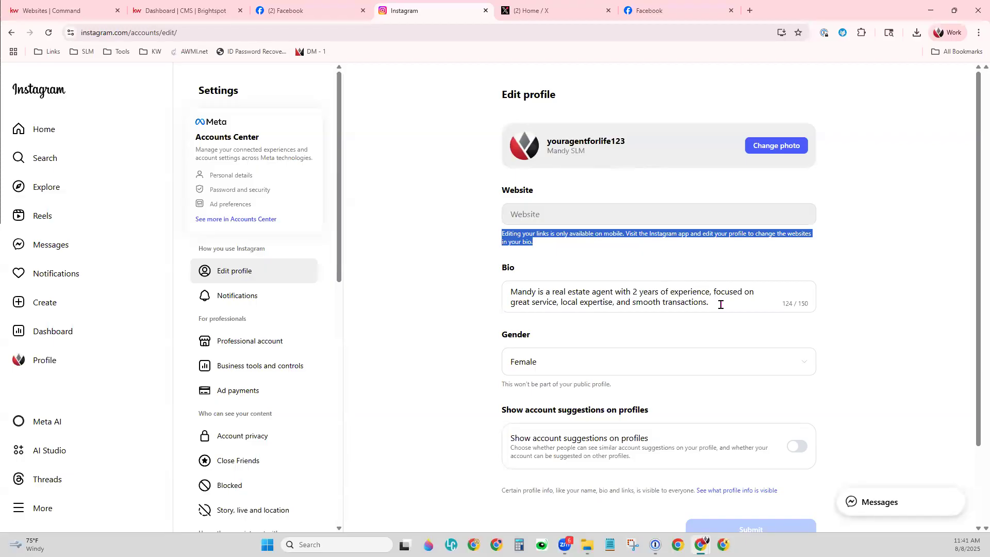
{"action": "scroll", "coordinate": [721, 305], "scroll_direction": "down", "scroll_amount": 3}
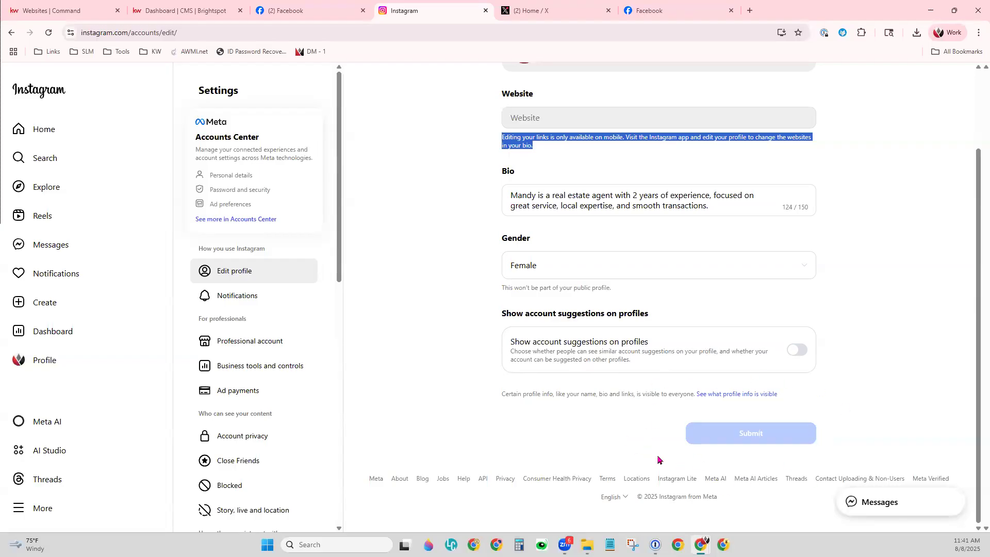
{"action": "scroll", "coordinate": [661, 411], "scroll_direction": "up", "scroll_amount": 2}
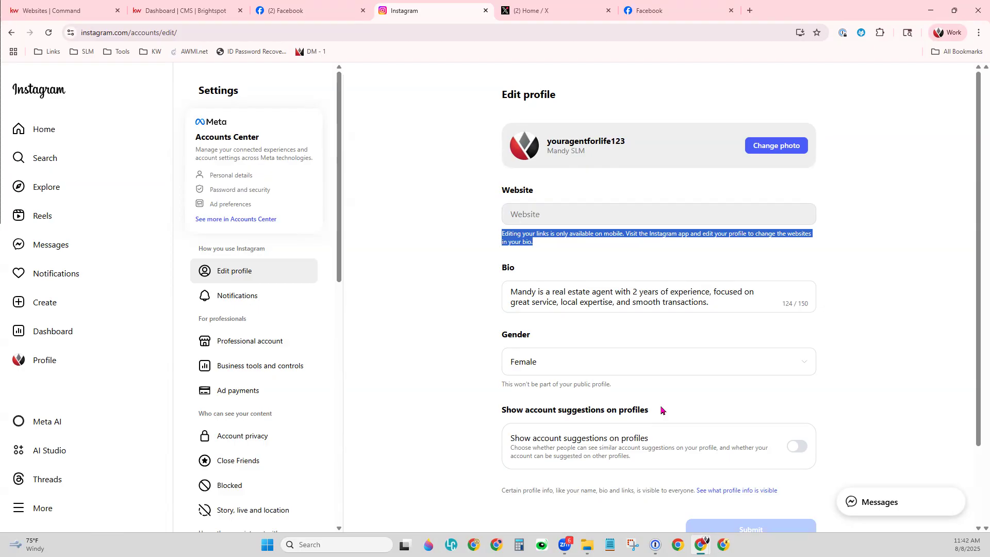
Return to the Instagram profile and examine its web address, distinguishing the instagram.com part from the username part.
{"action": "left_click", "coordinate": [73, 365]}
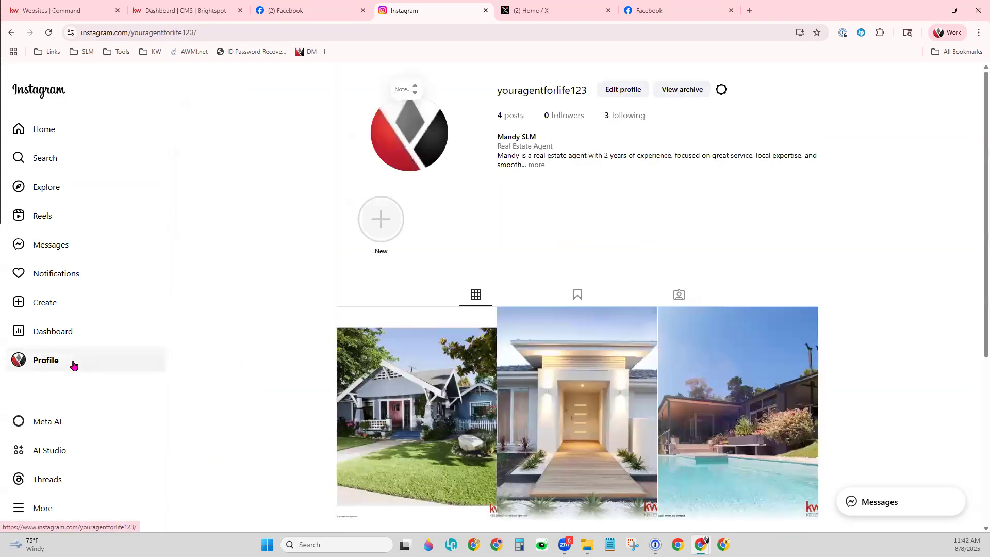
{"action": "double_click", "coordinate": [182, 34]}
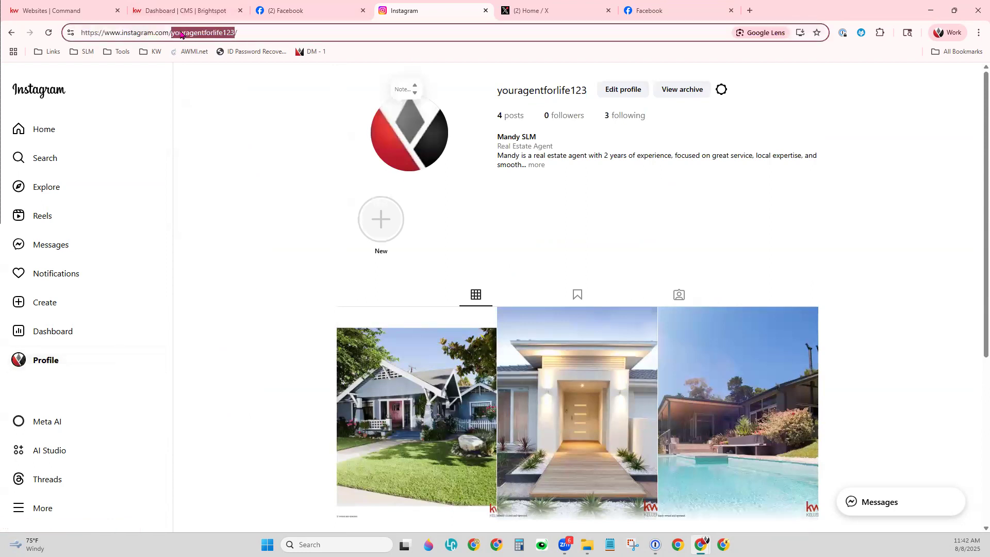
{"action": "triple_click", "coordinate": [182, 34]}
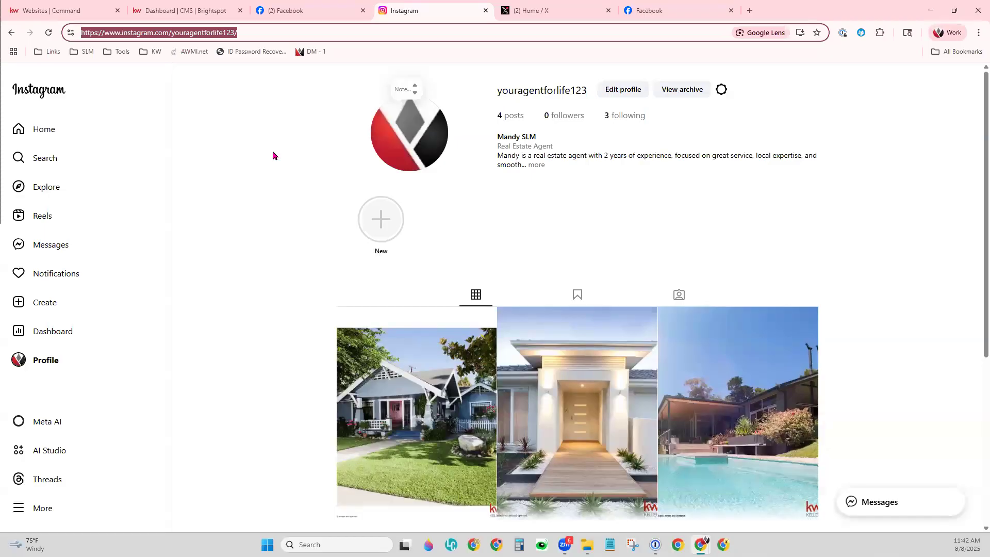
{"action": "left_click", "coordinate": [154, 19]}
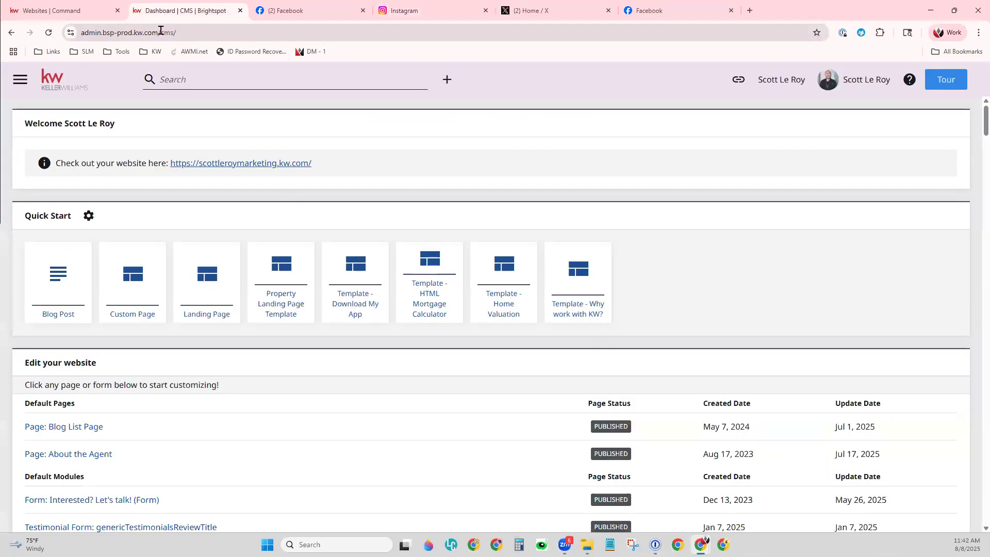
{"action": "left_click", "coordinate": [289, 10]}
{"action": "left_click", "coordinate": [392, 10]}
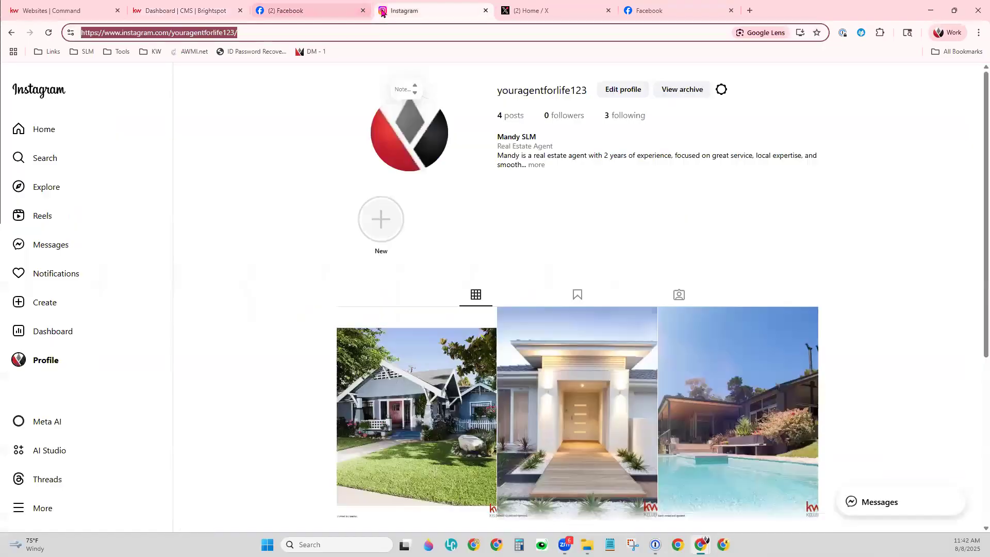
{"action": "left_click", "coordinate": [150, 35]}
{"action": "left_click_drag", "start_coordinate": [170, 33], "coordinate": [62, 33]}
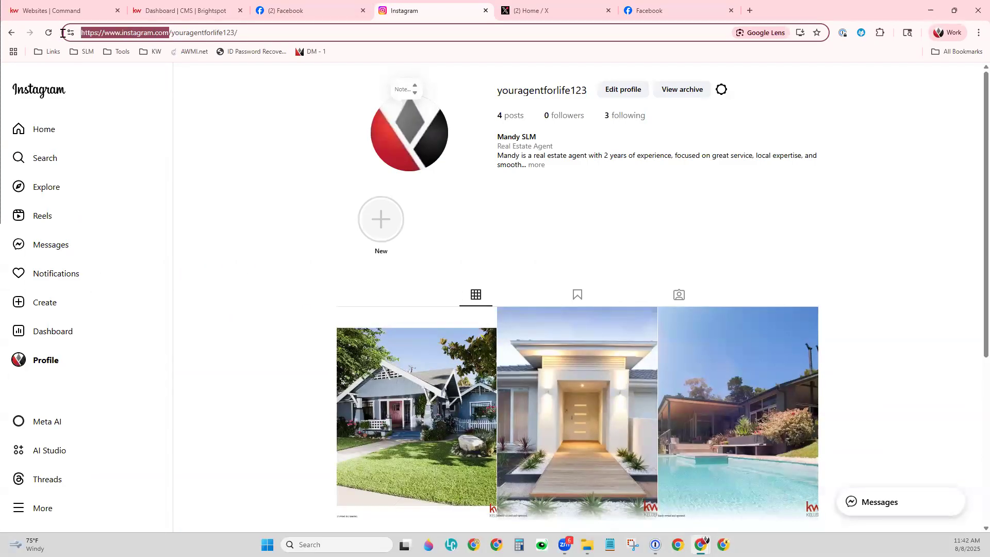
{"action": "left_click", "coordinate": [178, 33]}
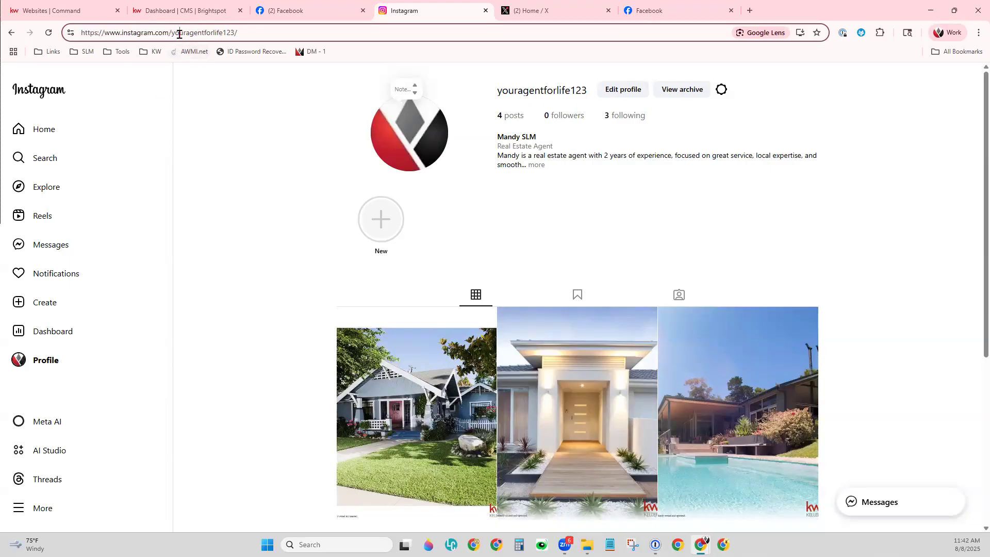
{"action": "double_click", "coordinate": [179, 34]}
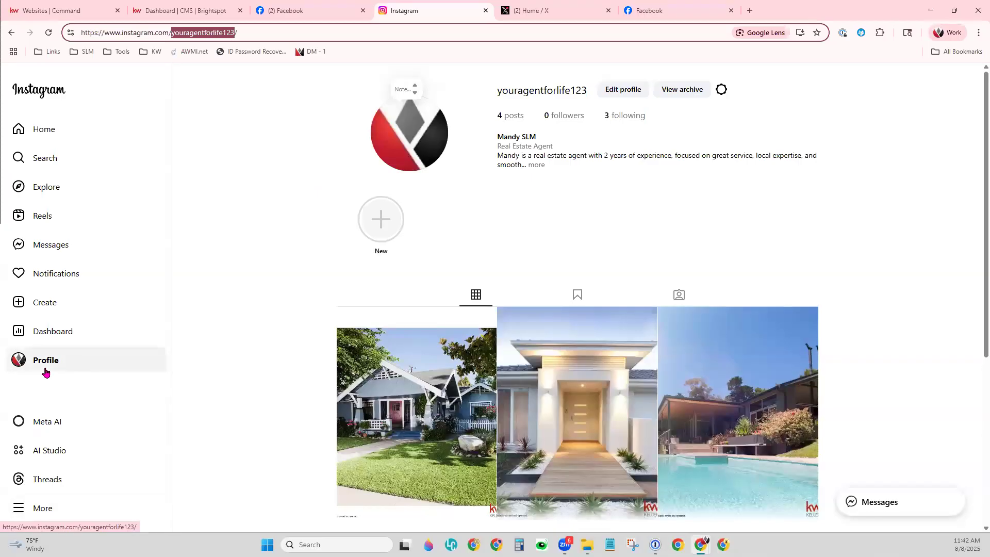
Change the Instagram profile's username to youragentforlife1 in Accounts Center and close the profile details.
{"action": "left_click", "coordinate": [620, 90]}
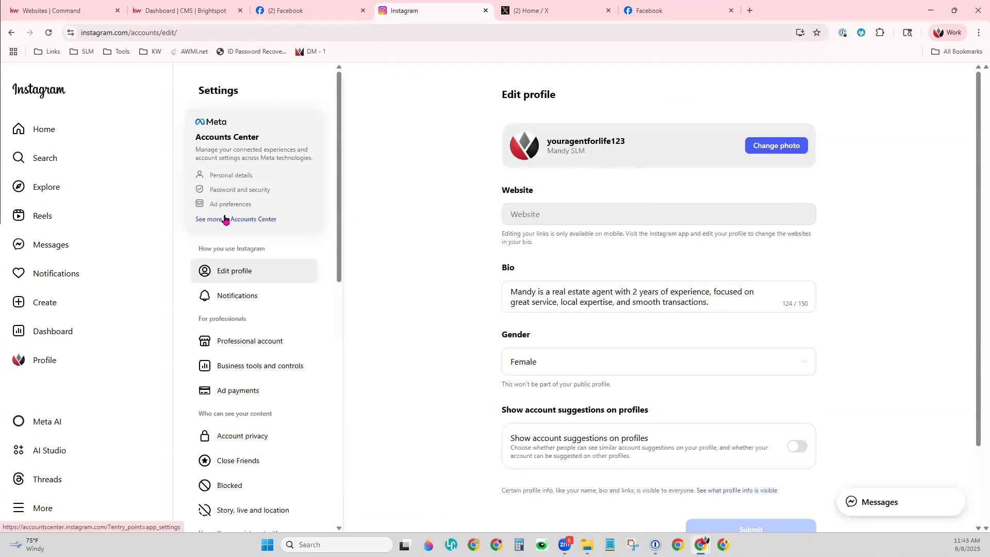
{"action": "left_click", "coordinate": [235, 191]}
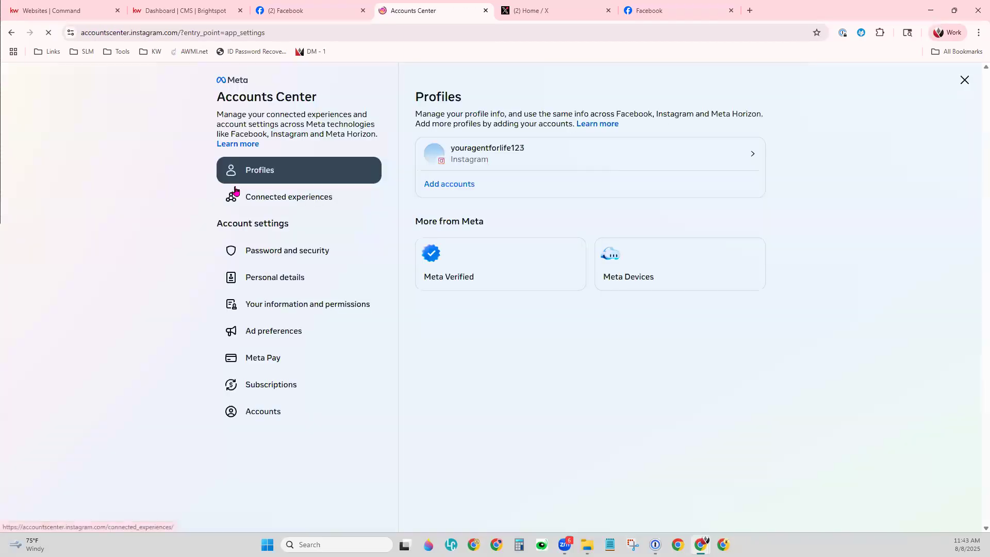
{"action": "left_click", "coordinate": [510, 158]}
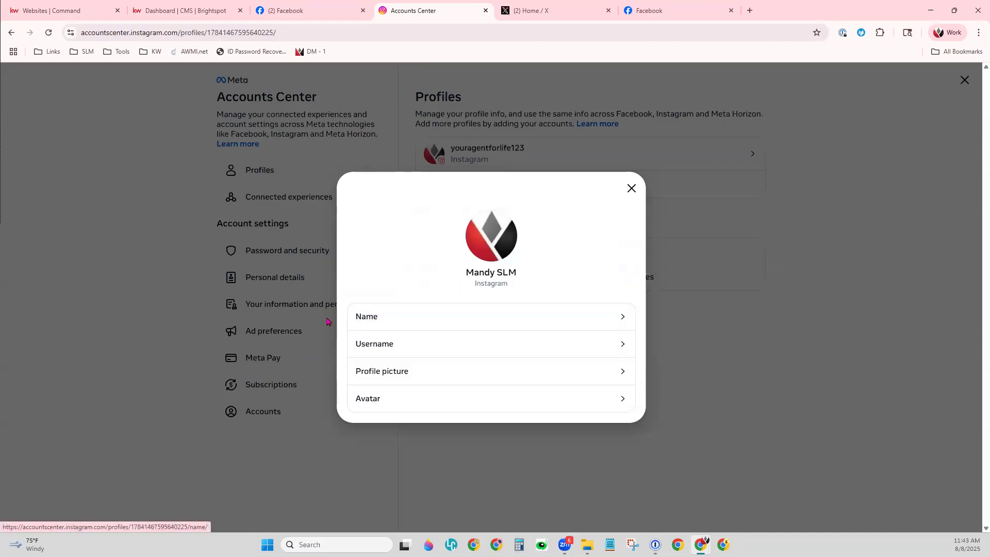
{"action": "left_click", "coordinate": [381, 344]}
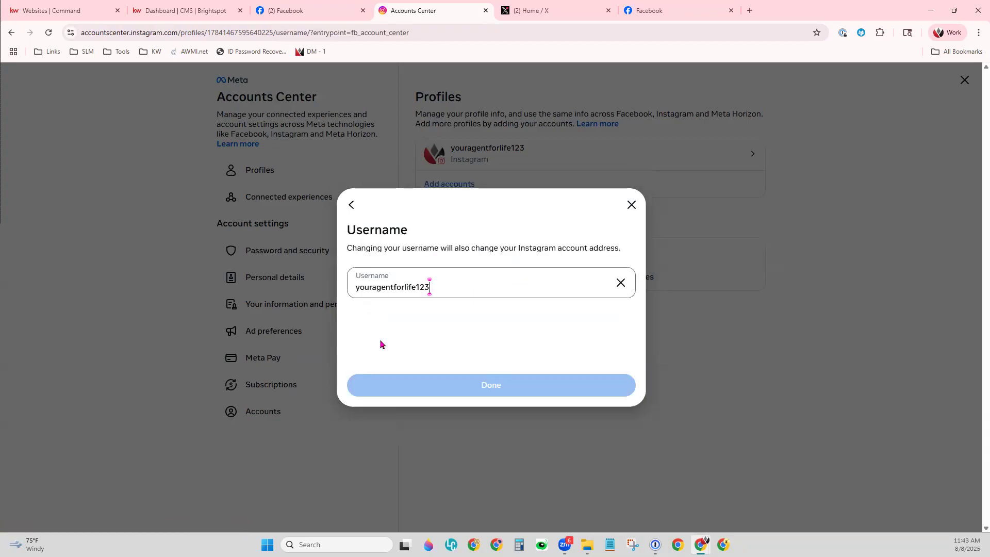
{"action": "key", "text": "BackSpace"}
{"action": "key", "text": "BackSpace"}
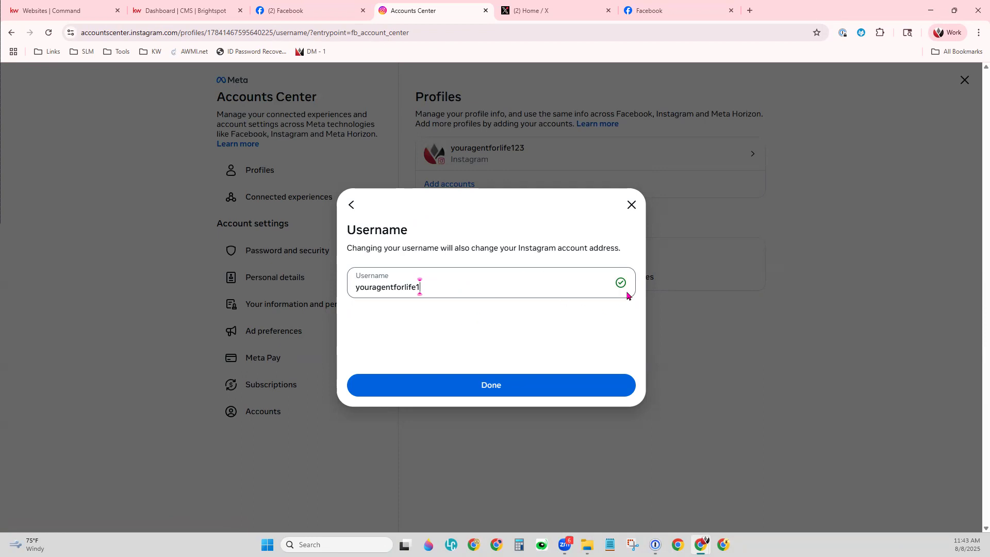
{"action": "left_click", "coordinate": [526, 385]}
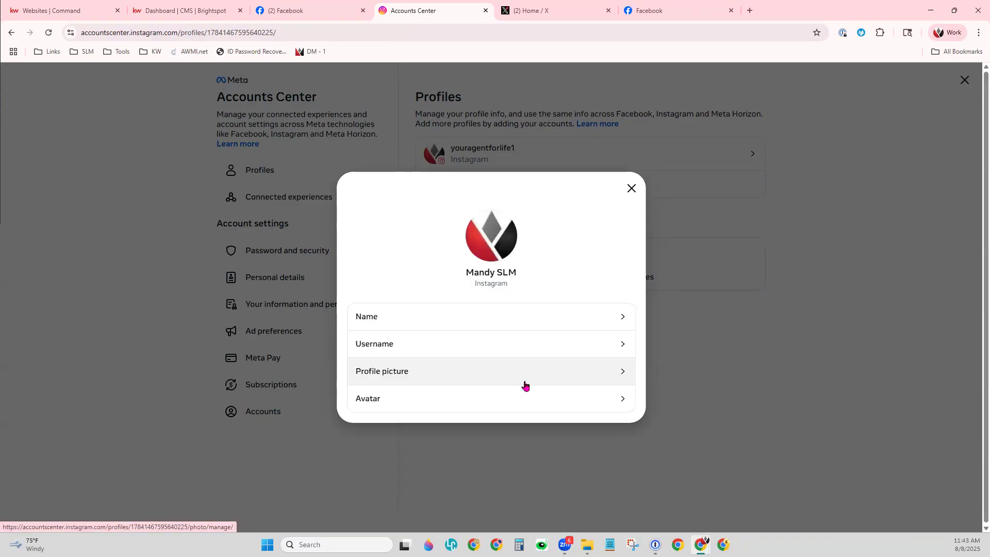
{"action": "left_click", "coordinate": [433, 349]}
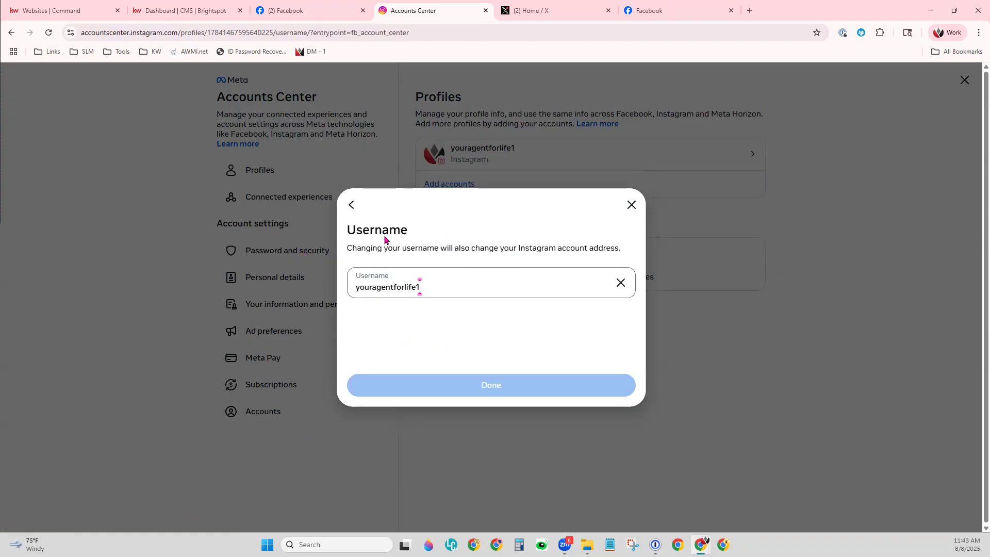
{"action": "left_click", "coordinate": [352, 206]}
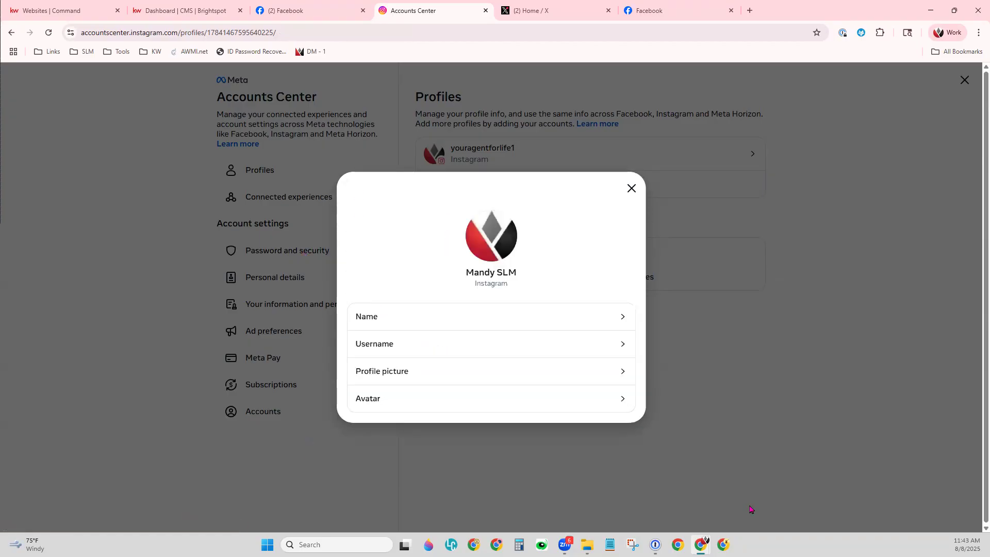
{"action": "left_click", "coordinate": [630, 190]}
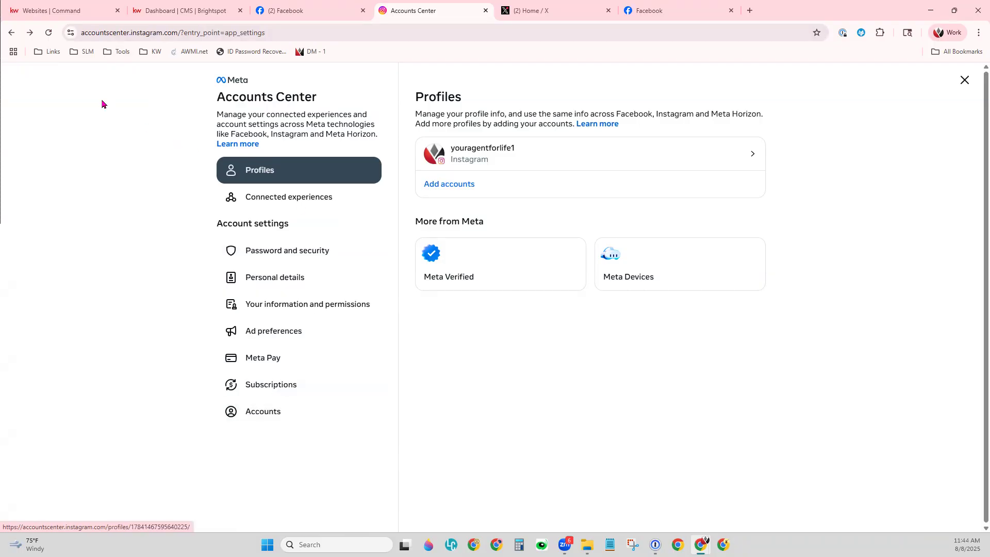
Go back to the Instagram profile and copy its full web address under the new username.
{"action": "left_click", "coordinate": [12, 33]}
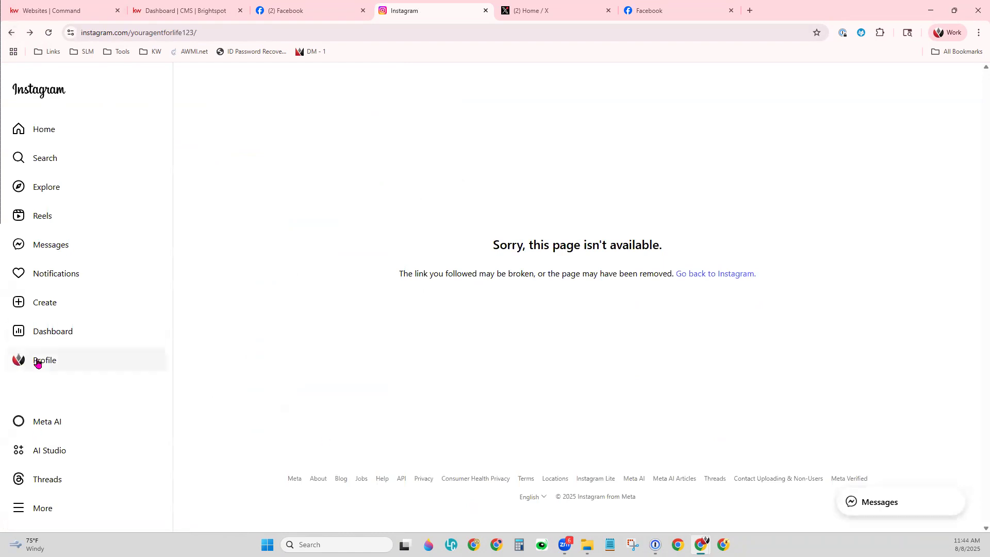
{"action": "left_click", "coordinate": [37, 364]}
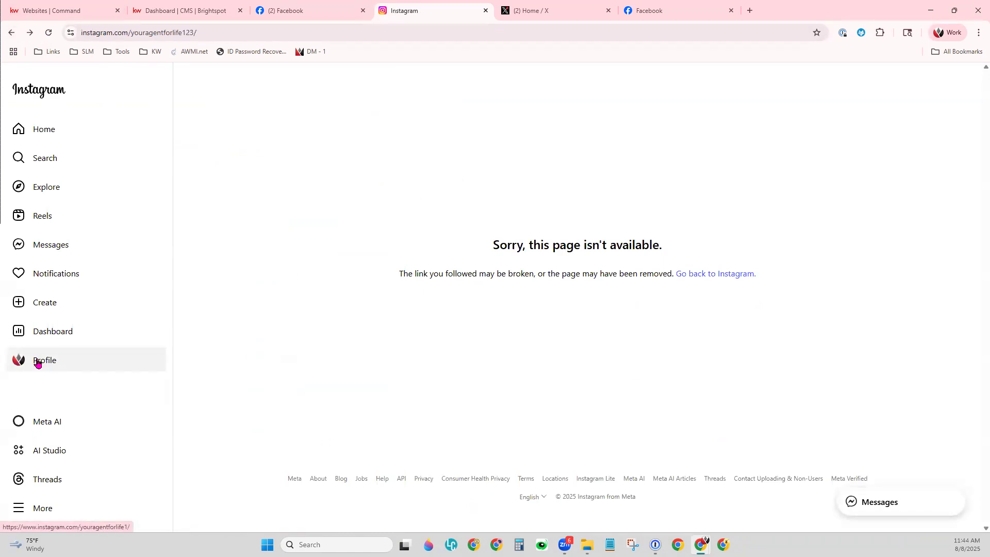
{"action": "left_click", "coordinate": [145, 37]}
{"action": "double_click", "coordinate": [145, 36]}
{"action": "left_click", "coordinate": [144, 38]}
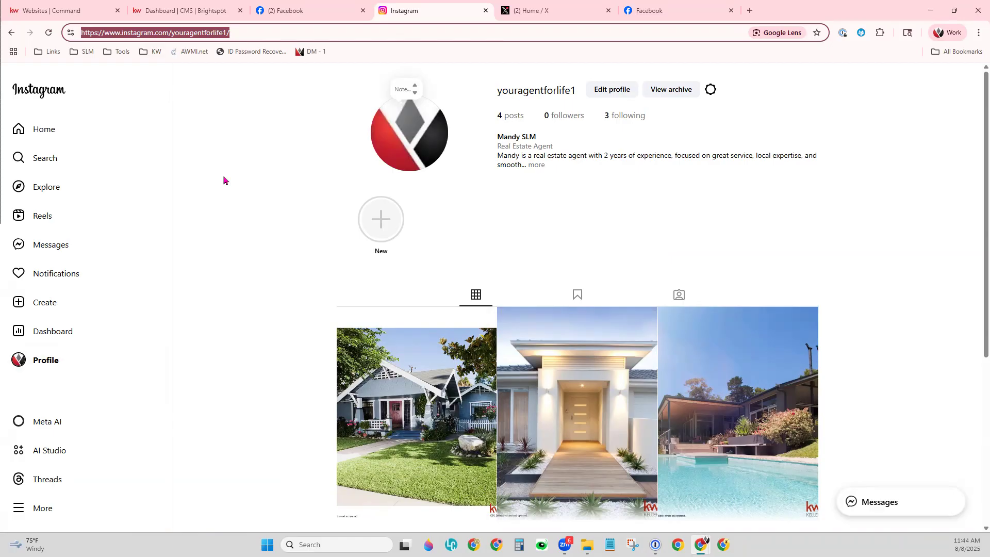
{"action": "right_click", "coordinate": [158, 37]}
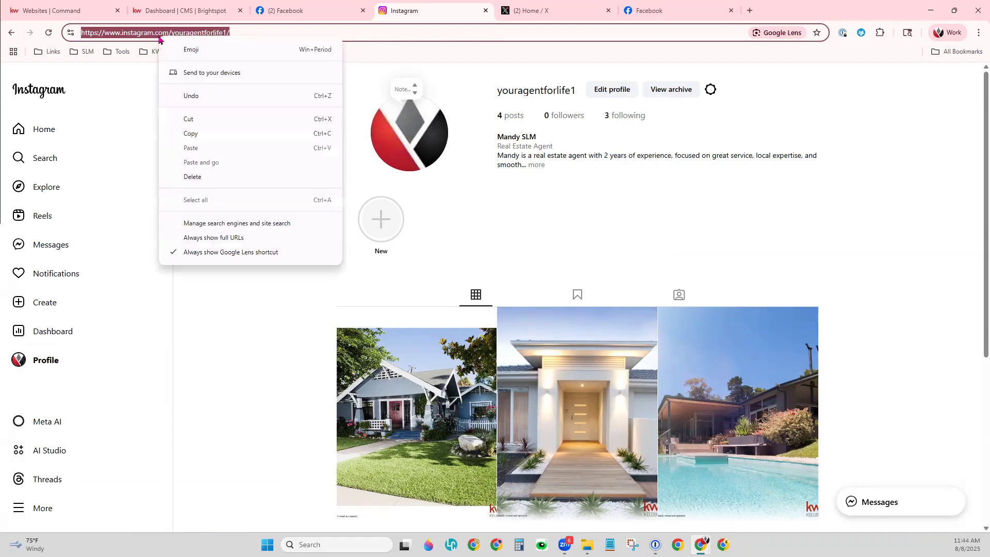
{"action": "left_click", "coordinate": [196, 133]}
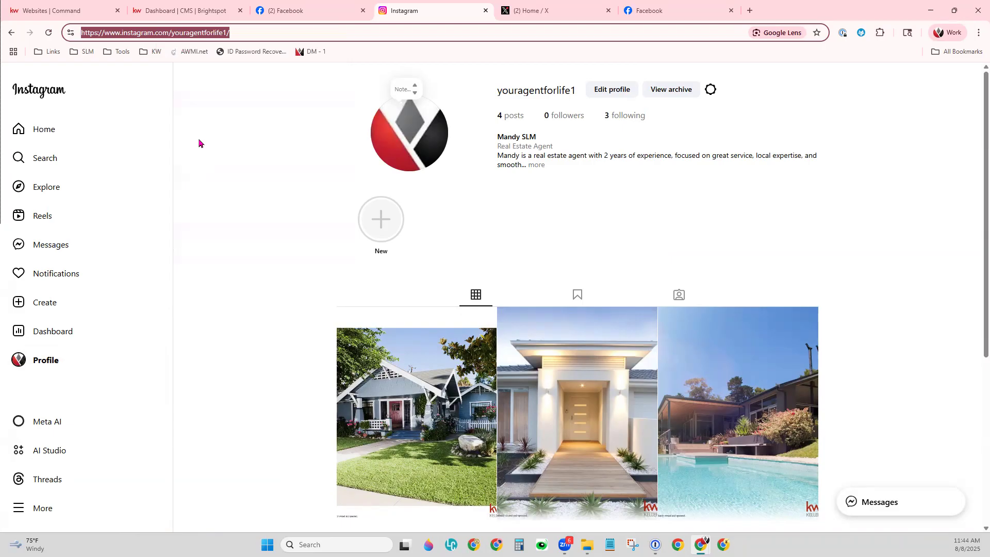
{"action": "left_click", "coordinate": [67, 6]}
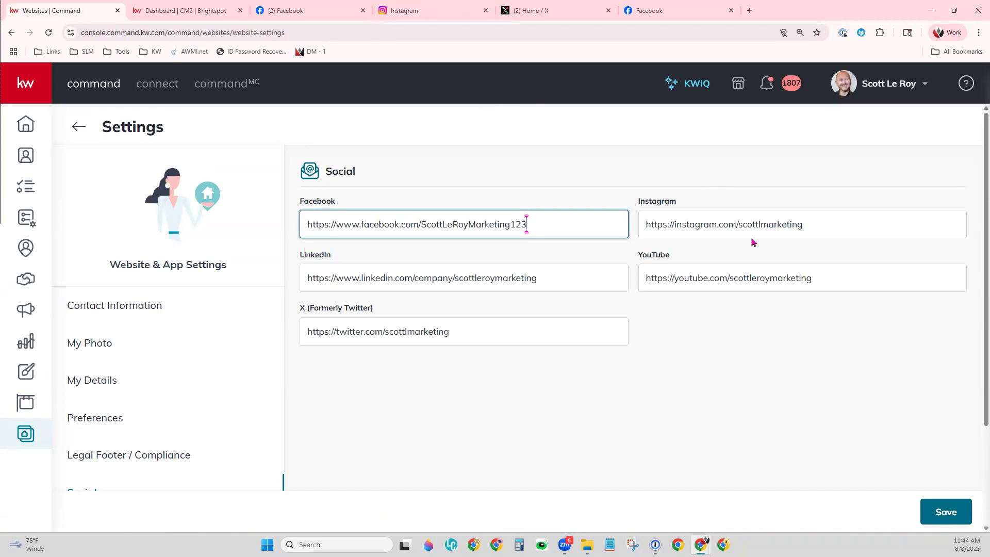
{"action": "left_click", "coordinate": [24, 439]}
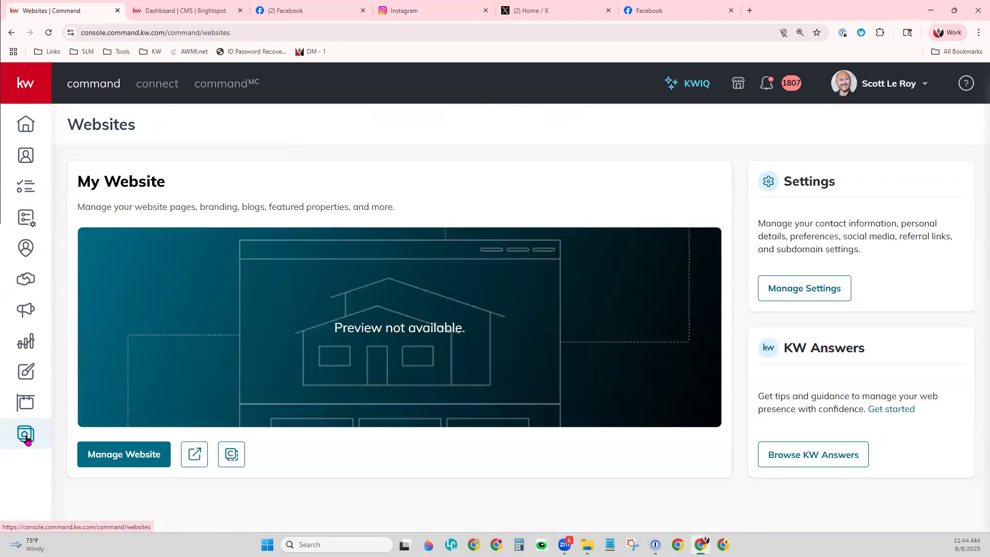
{"action": "left_click", "coordinate": [814, 290]}
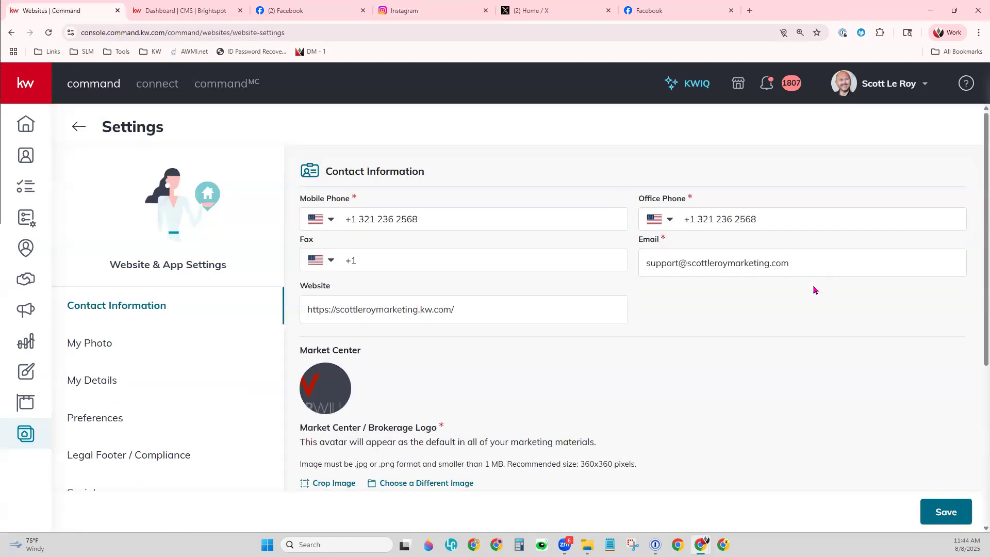
{"action": "scroll", "coordinate": [114, 461], "scroll_direction": "down", "scroll_amount": 3}
{"action": "scroll", "coordinate": [116, 464], "scroll_direction": "down", "scroll_amount": 1}
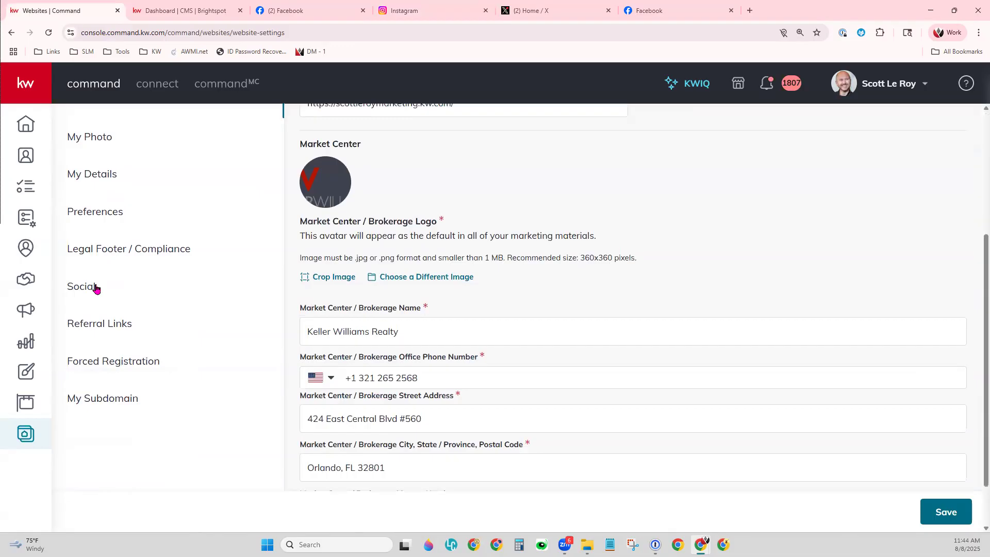
{"action": "left_click", "coordinate": [95, 287]}
{"action": "scroll", "coordinate": [469, 343], "scroll_direction": "up", "scroll_amount": 2}
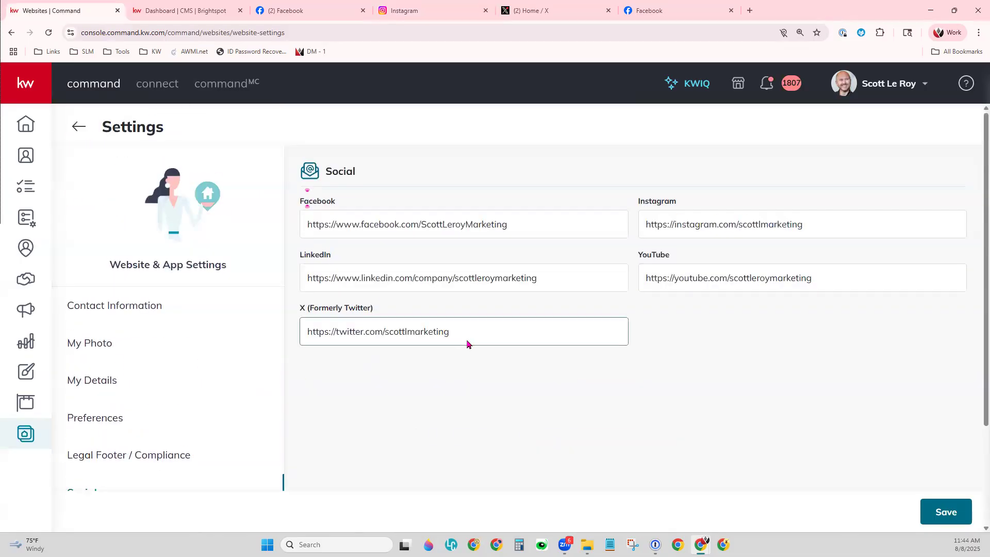
{"action": "triple_click", "coordinate": [676, 224]}
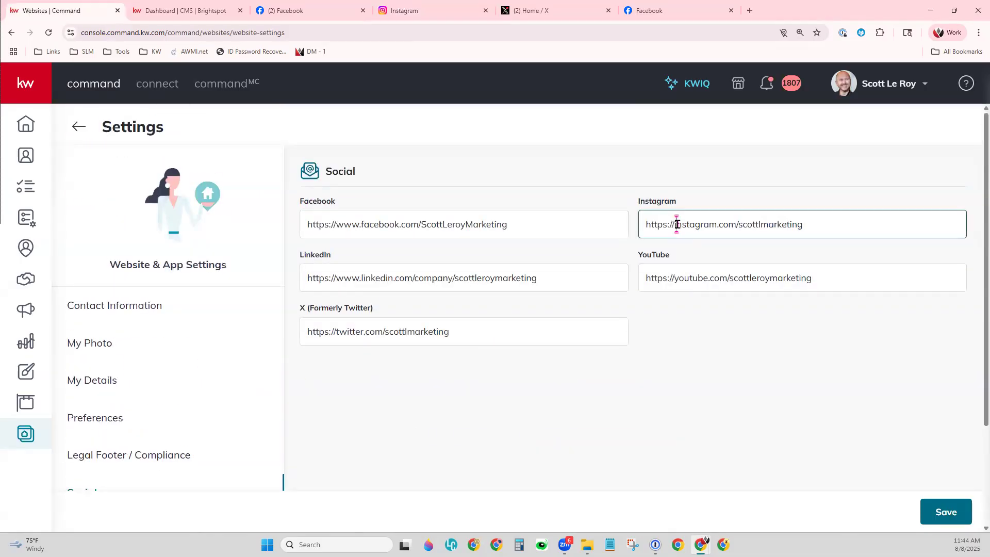
{"action": "key", "text": "ctrl+v"}
{"action": "left_click", "coordinate": [744, 446]}
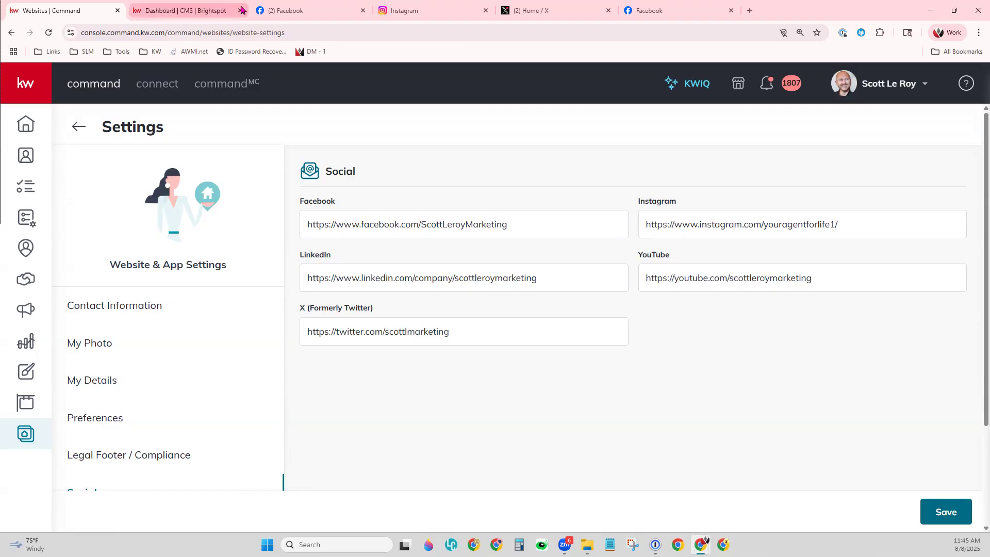
Return to Facebook and switch profiles to act as the Agent Name 10/25 Page.
{"action": "left_click", "coordinate": [289, 10]}
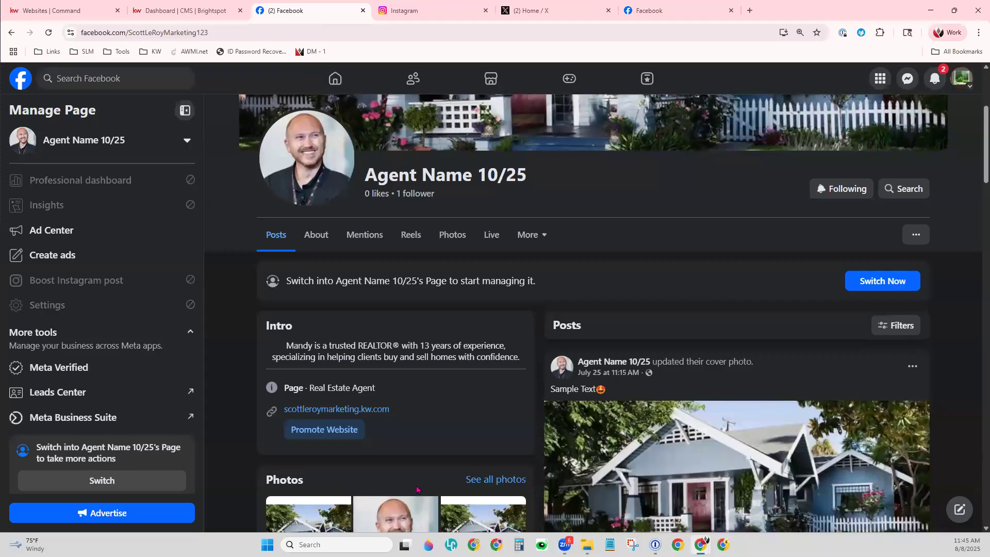
{"action": "scroll", "coordinate": [655, 495], "scroll_direction": "up", "scroll_amount": 4}
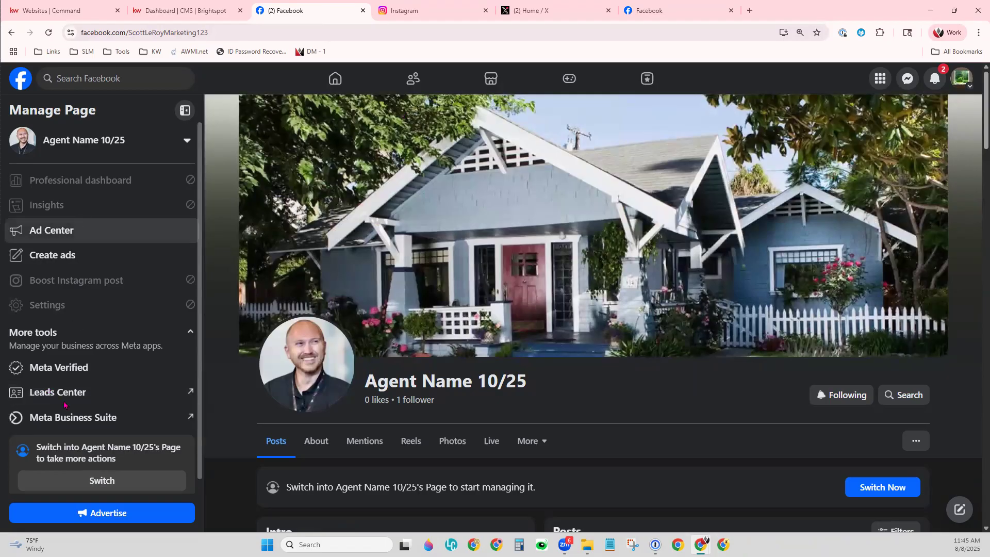
{"action": "left_click", "coordinate": [106, 482]}
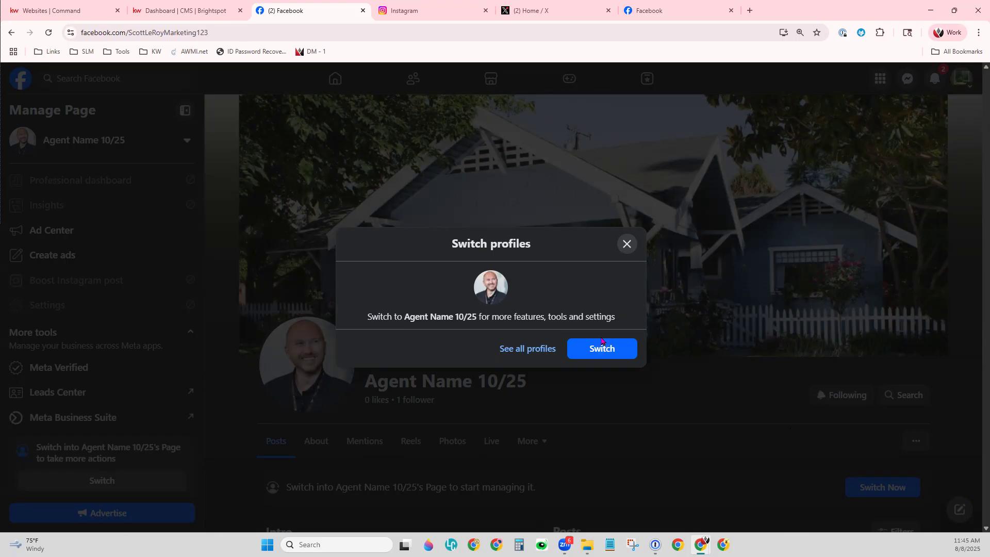
{"action": "left_click", "coordinate": [602, 346]}
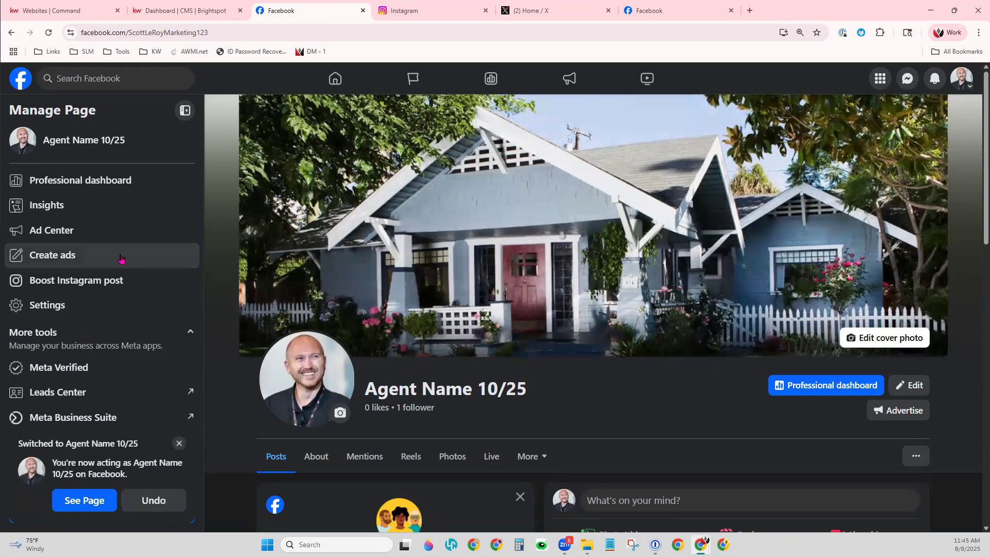
Open the Instagram connection settings under the Page's linked accounts.
{"action": "left_click", "coordinate": [100, 309]}
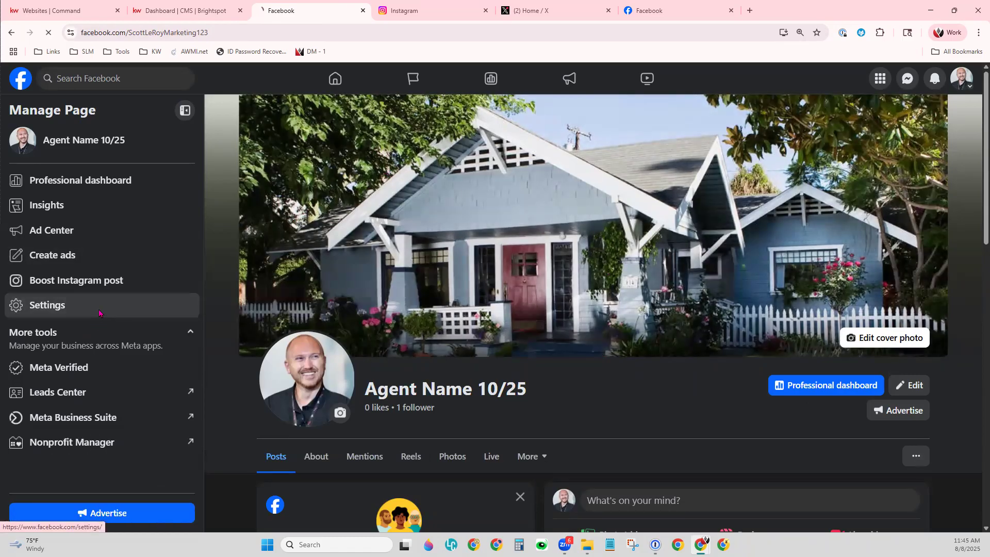
{"action": "scroll", "coordinate": [99, 313], "scroll_direction": "down", "scroll_amount": 7}
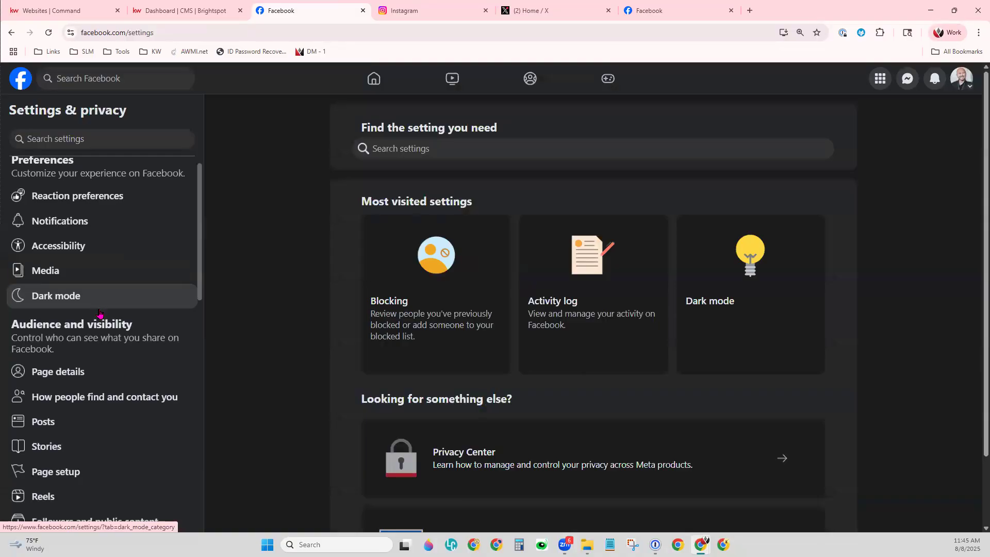
{"action": "scroll", "coordinate": [100, 313], "scroll_direction": "down", "scroll_amount": 1}
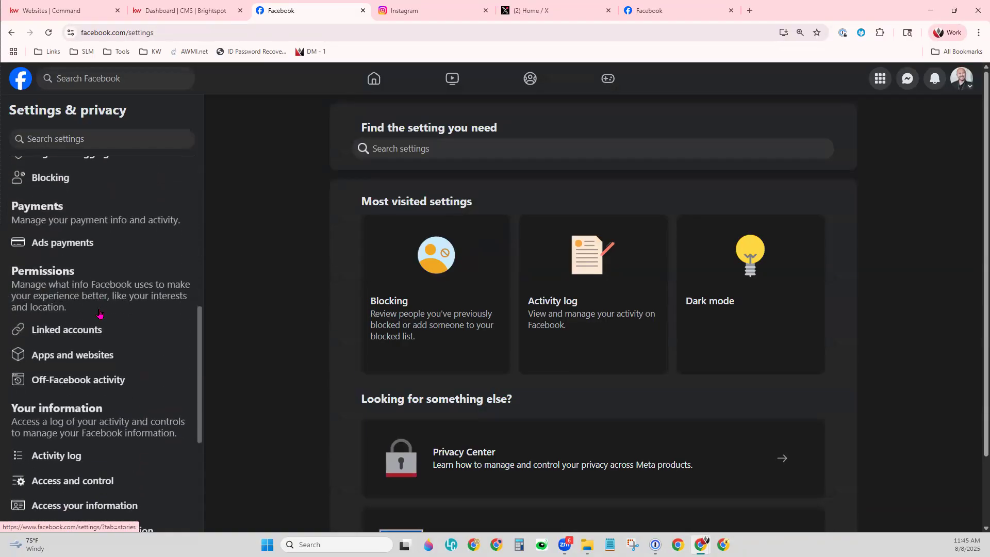
{"action": "left_click", "coordinate": [92, 342]}
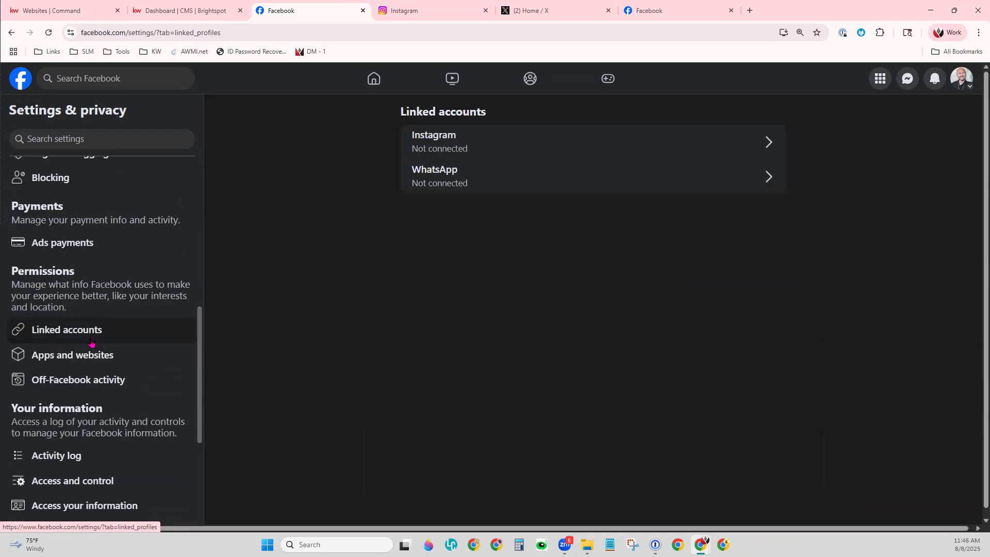
{"action": "left_click", "coordinate": [475, 133]}
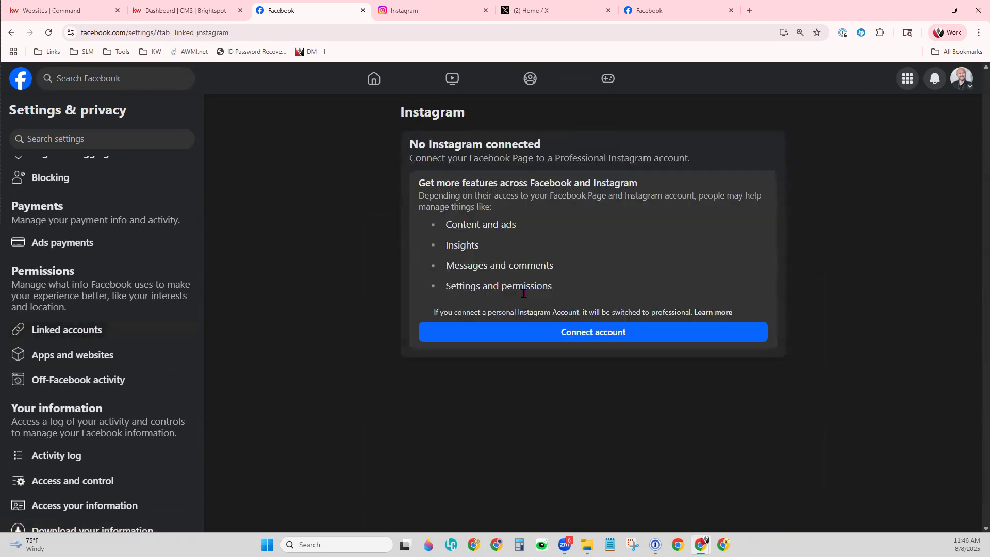
Connect the Page to the youragentforlife1 Instagram account, allowing message access in Inbox and accepting the addition to the business portfolio.
{"action": "left_click", "coordinate": [663, 340]}
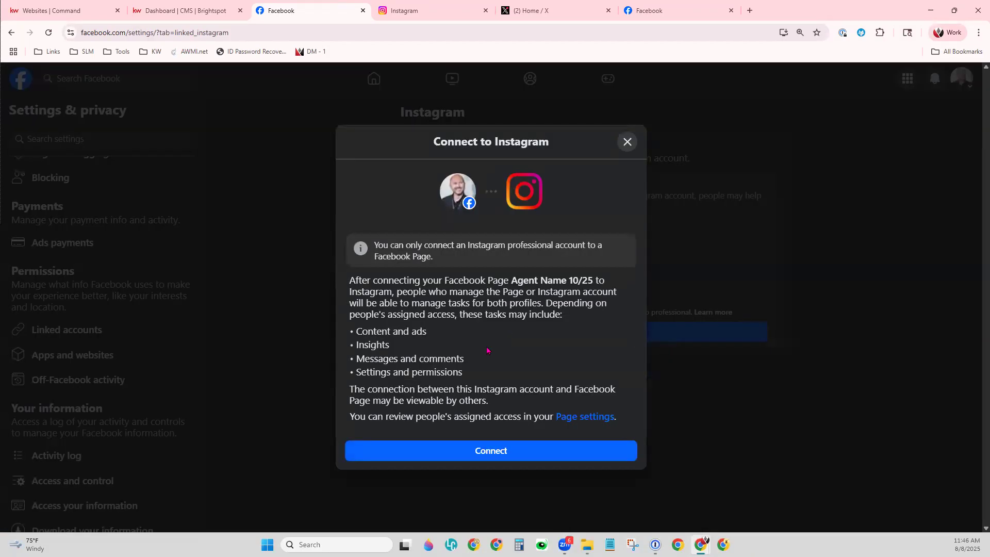
{"action": "left_click", "coordinate": [512, 453]}
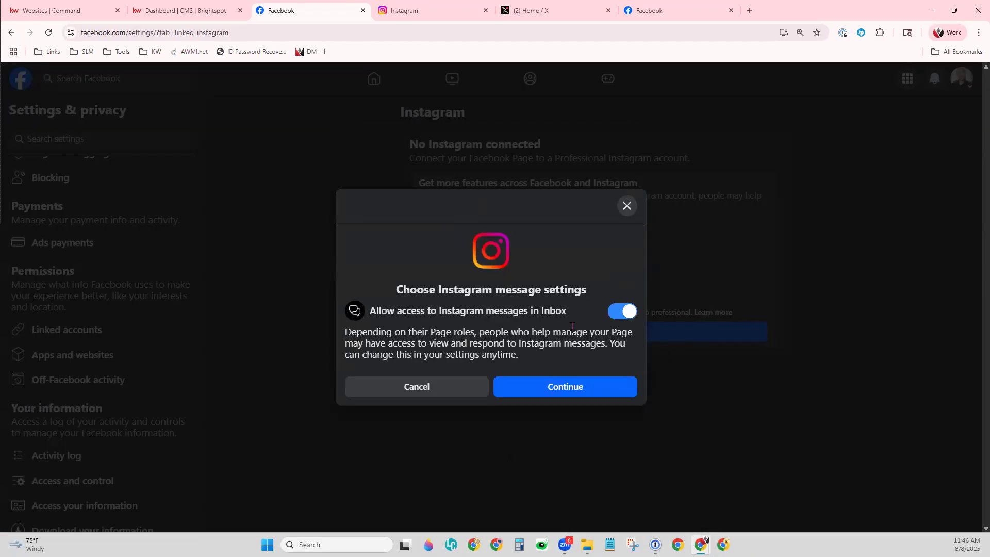
{"action": "left_click", "coordinate": [592, 385]}
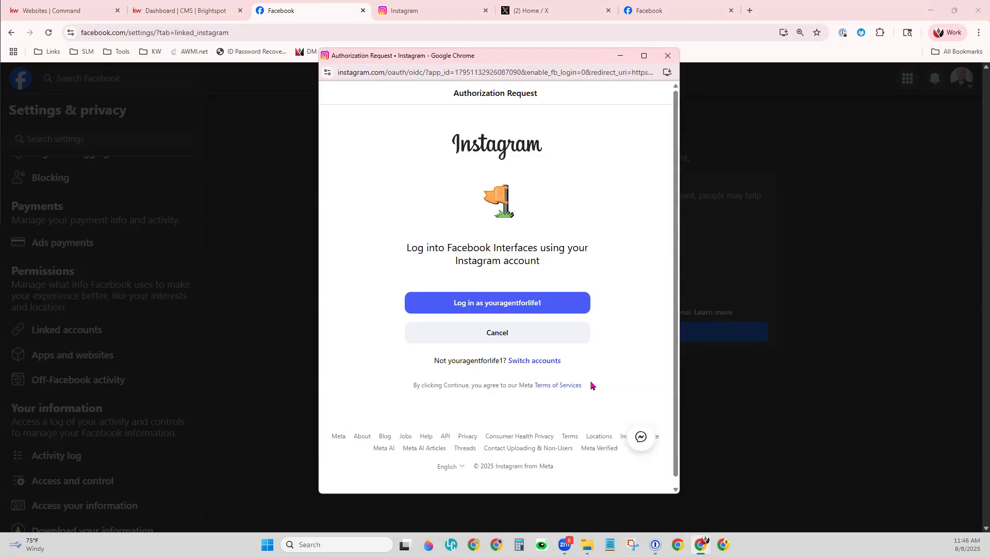
{"action": "left_click", "coordinate": [528, 308]}
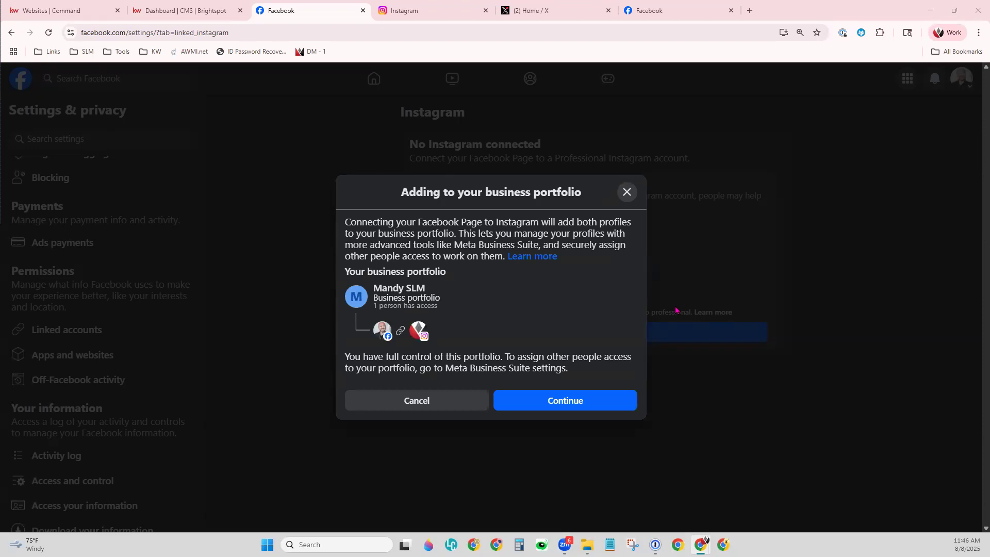
{"action": "left_click", "coordinate": [595, 400]}
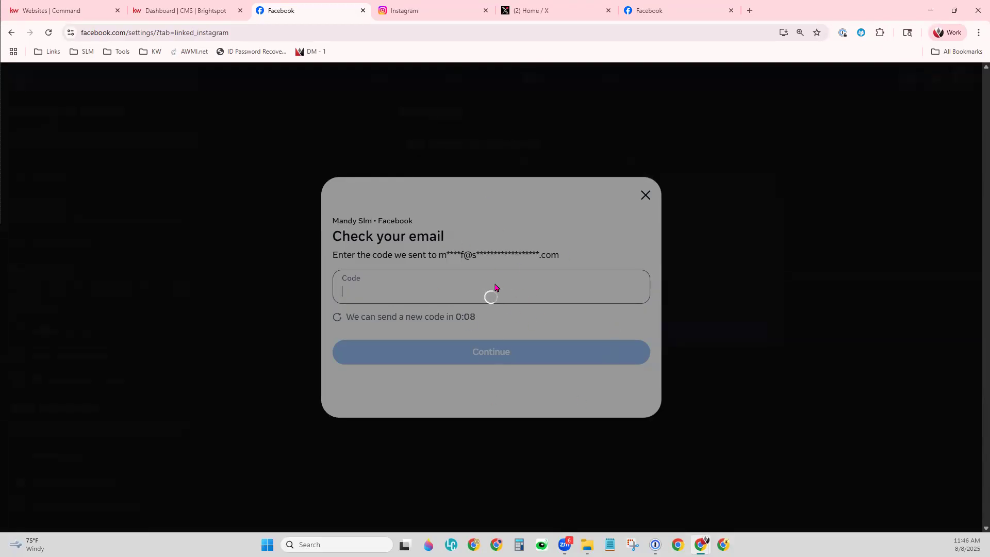
Request a new email code, submit the verification code for the Instagram connection, and dismiss the resulting notice.
{"action": "left_click", "coordinate": [372, 320]}
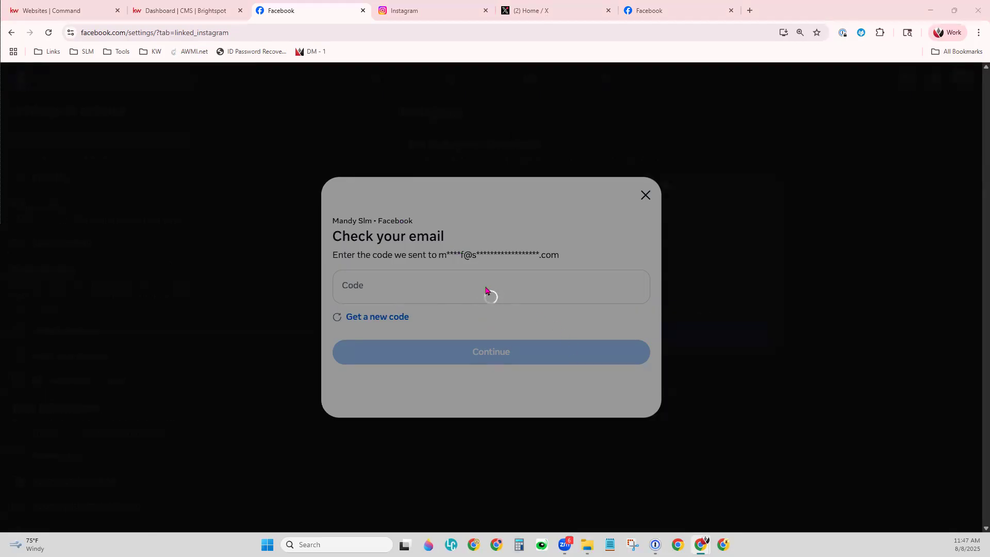
{"action": "left_click", "coordinate": [12, 34]}
{"action": "left_click", "coordinate": [494, 288]}
{"action": "left_click", "coordinate": [404, 317]}
{"action": "left_click", "coordinate": [464, 285]}
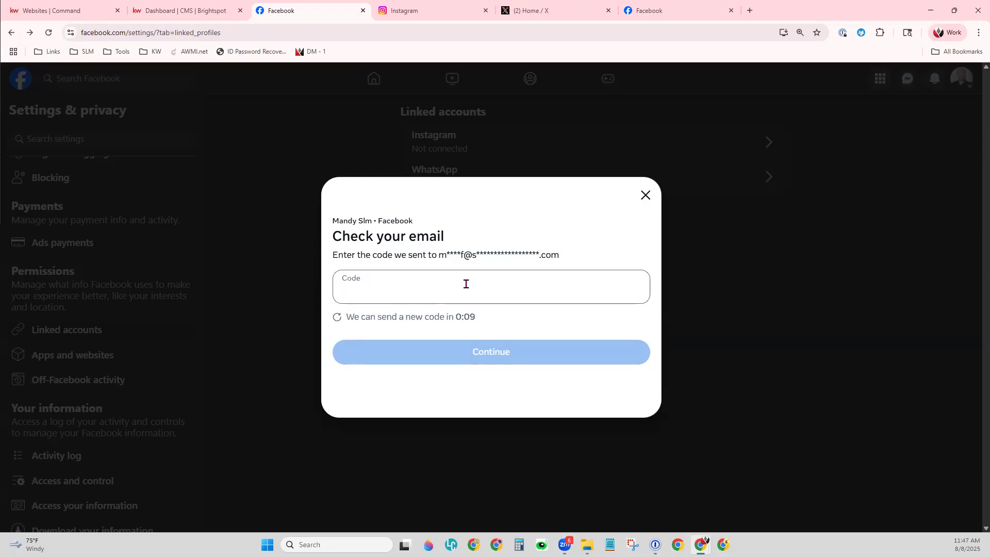
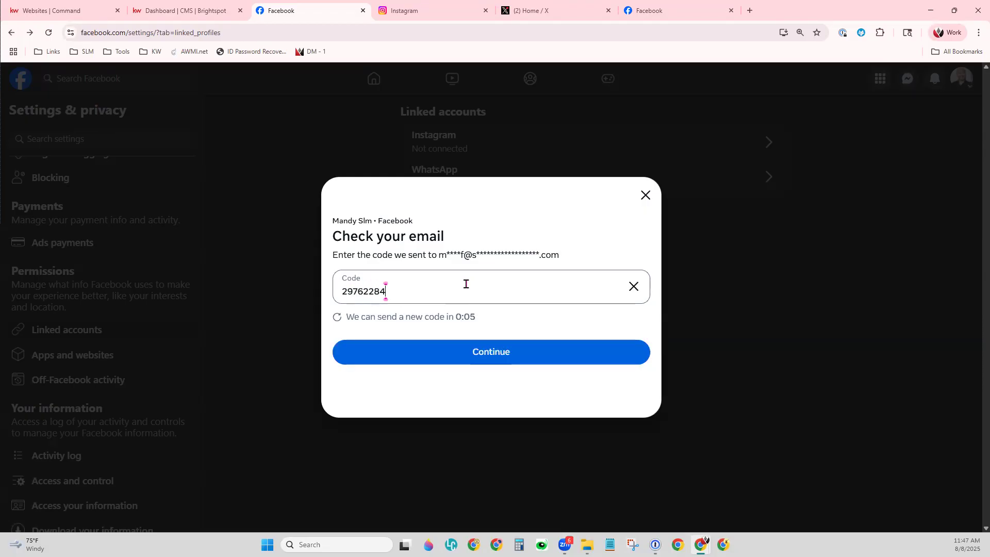
{"action": "left_click", "coordinate": [480, 347]}
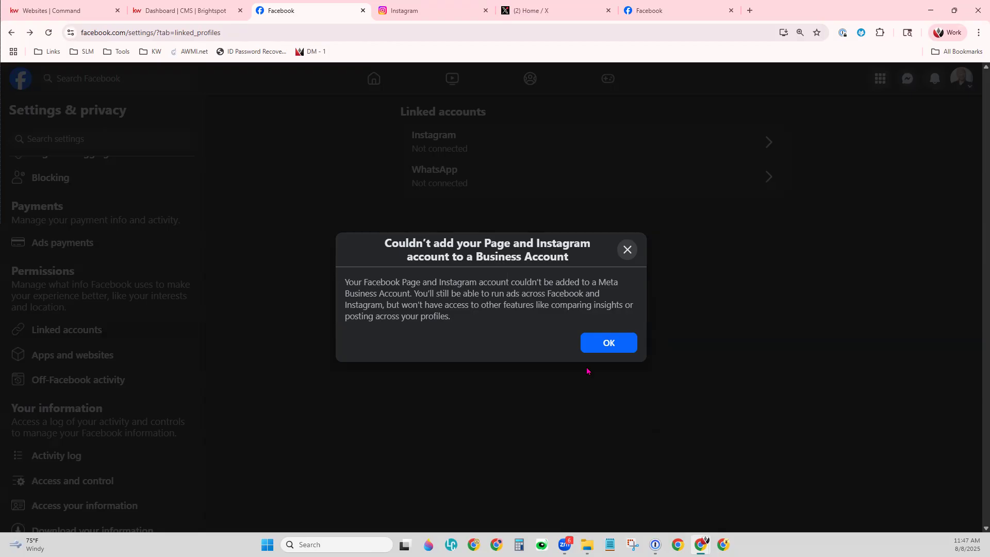
{"action": "left_click", "coordinate": [602, 345]}
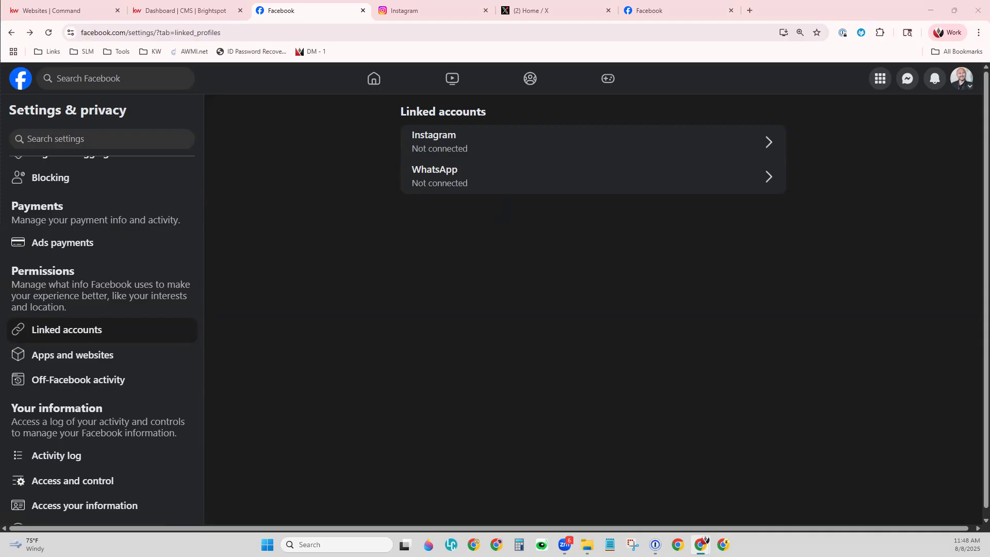
{"action": "left_click", "coordinate": [526, 11]}
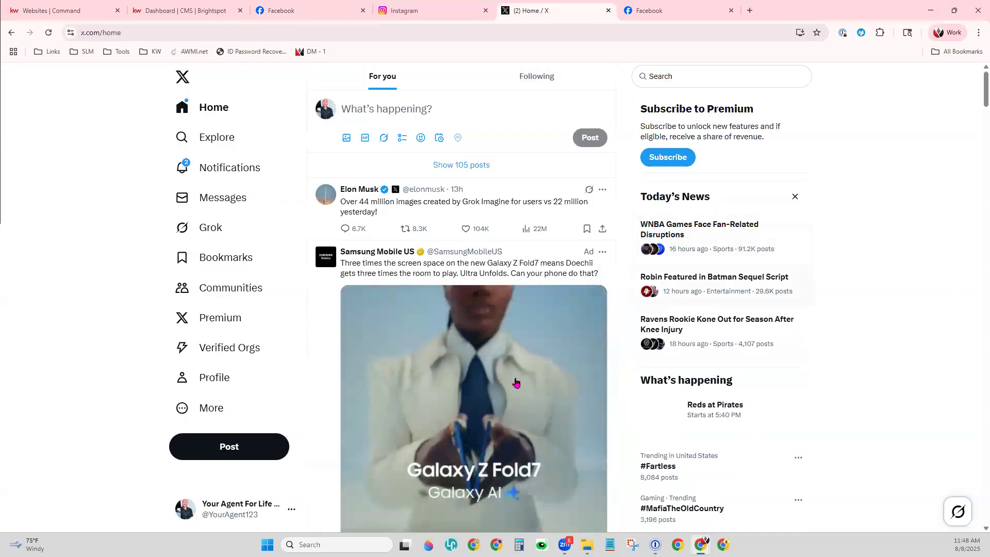
{"action": "left_click", "coordinate": [222, 508]}
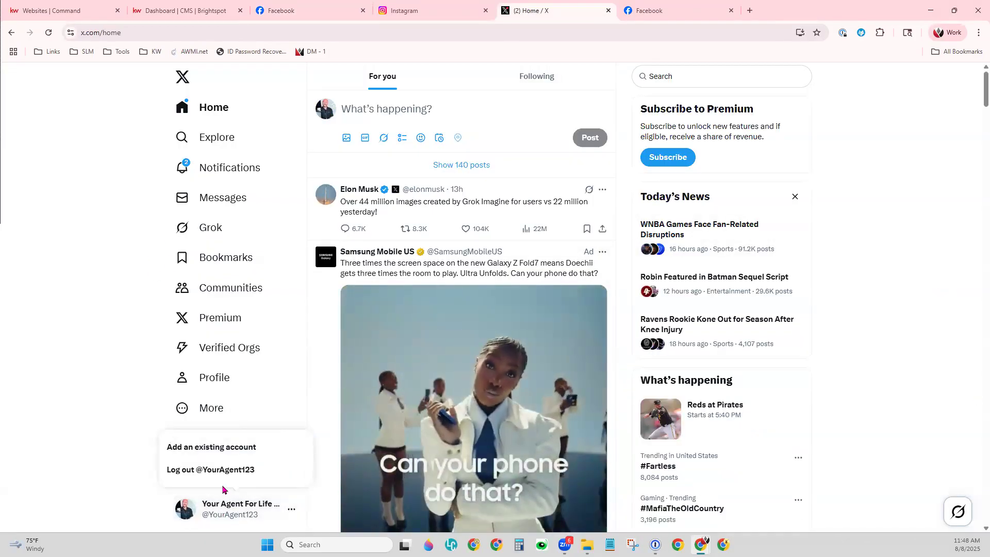
{"action": "left_click", "coordinate": [194, 473]}
{"action": "left_click", "coordinate": [546, 334]}
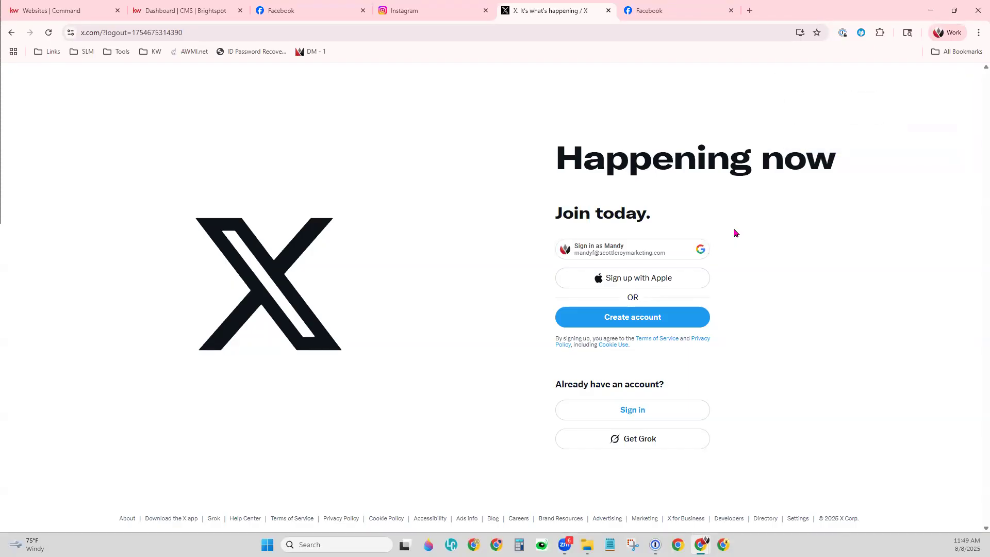
View the form for creating an X account, close it, and sign in with the existing Google account instead.
{"action": "left_click", "coordinate": [631, 320]}
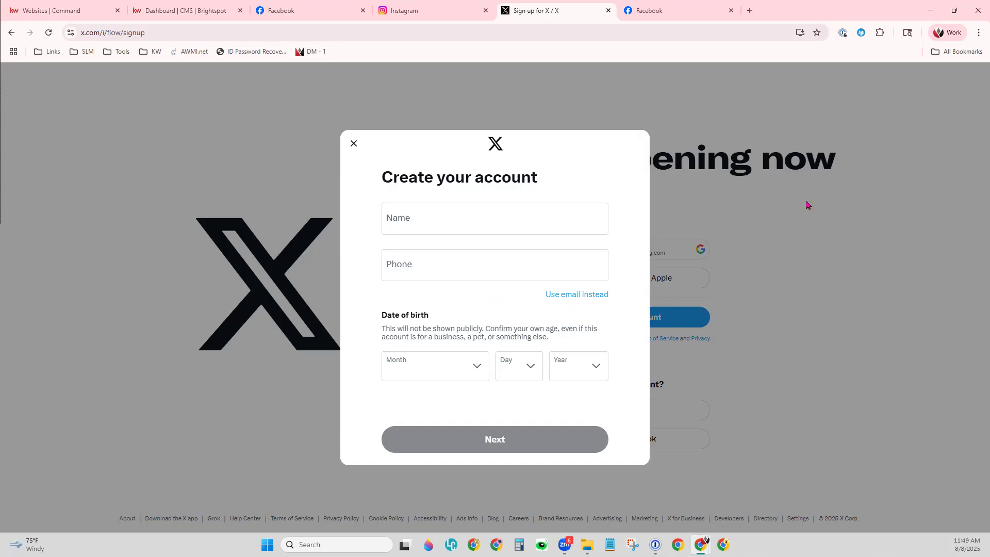
{"action": "left_click", "coordinate": [361, 146]}
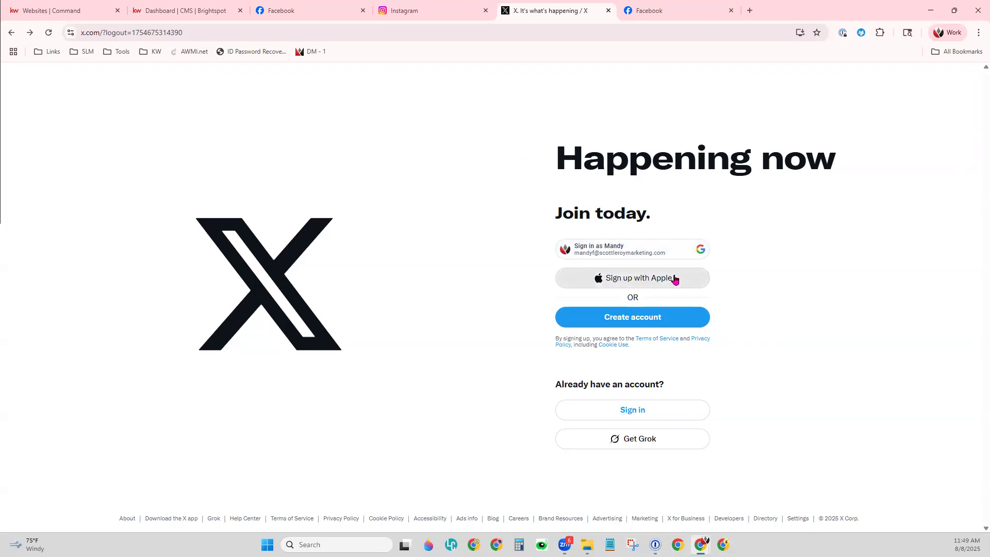
{"action": "left_click", "coordinate": [669, 244]}
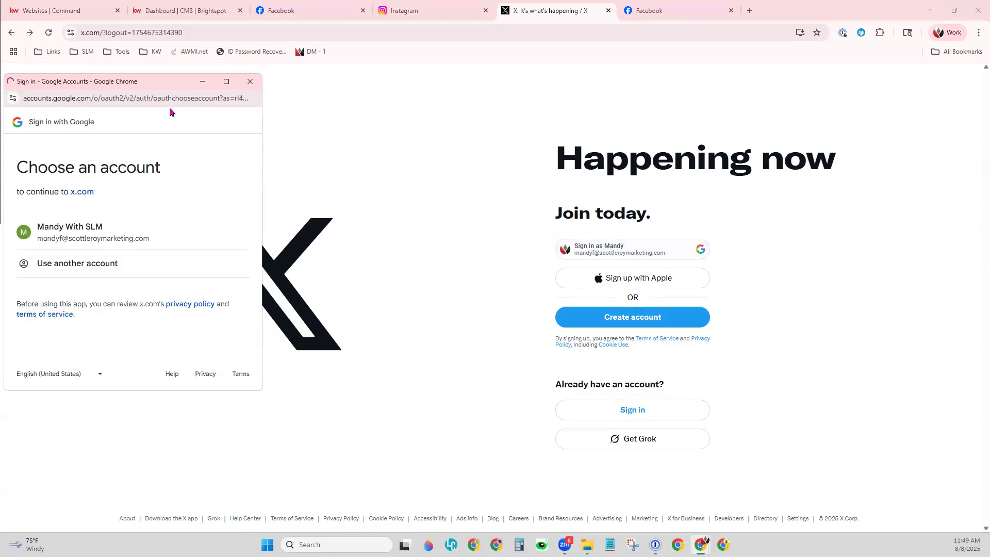
{"action": "left_click", "coordinate": [126, 233]}
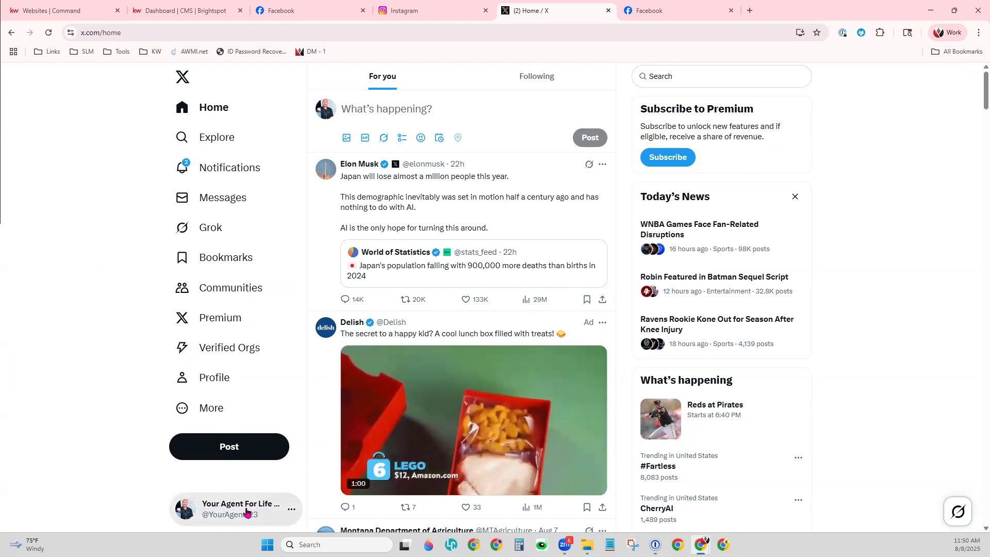
Open the X profile and highlight the username part of its web address.
{"action": "left_click", "coordinate": [212, 381]}
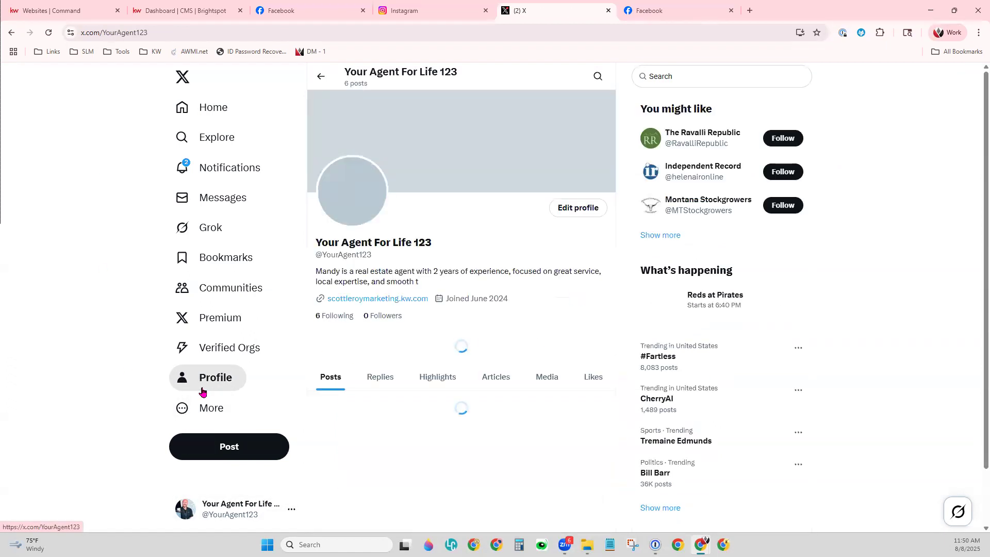
{"action": "left_click", "coordinate": [152, 29]}
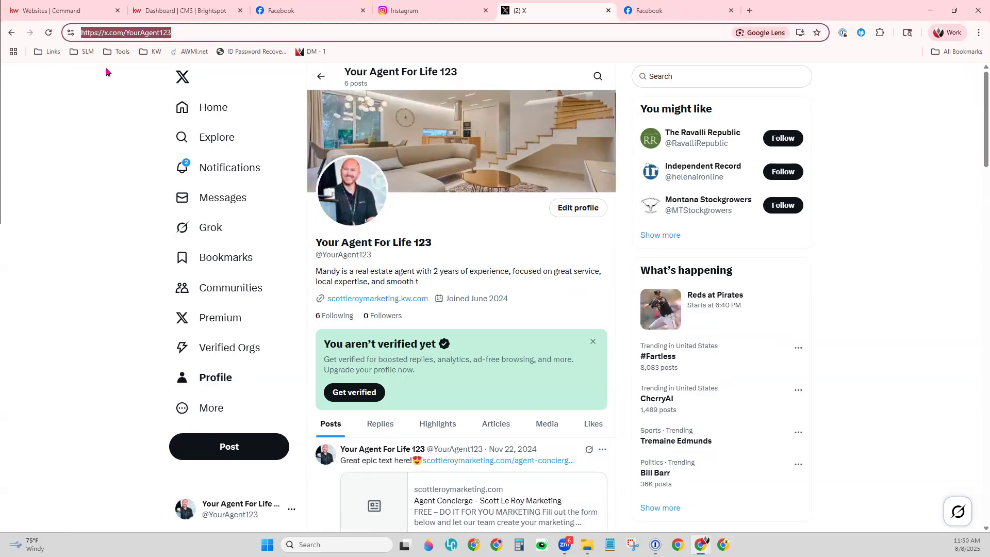
{"action": "left_click", "coordinate": [136, 35]}
{"action": "double_click", "coordinate": [146, 33]}
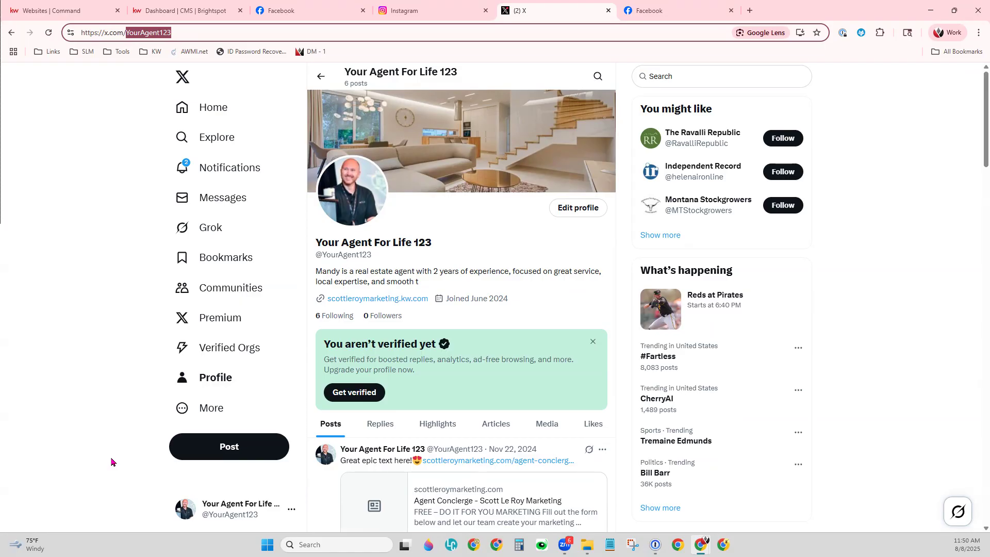
Open the X account information settings and confirm access with the account password in a separate window.
{"action": "left_click", "coordinate": [221, 411]}
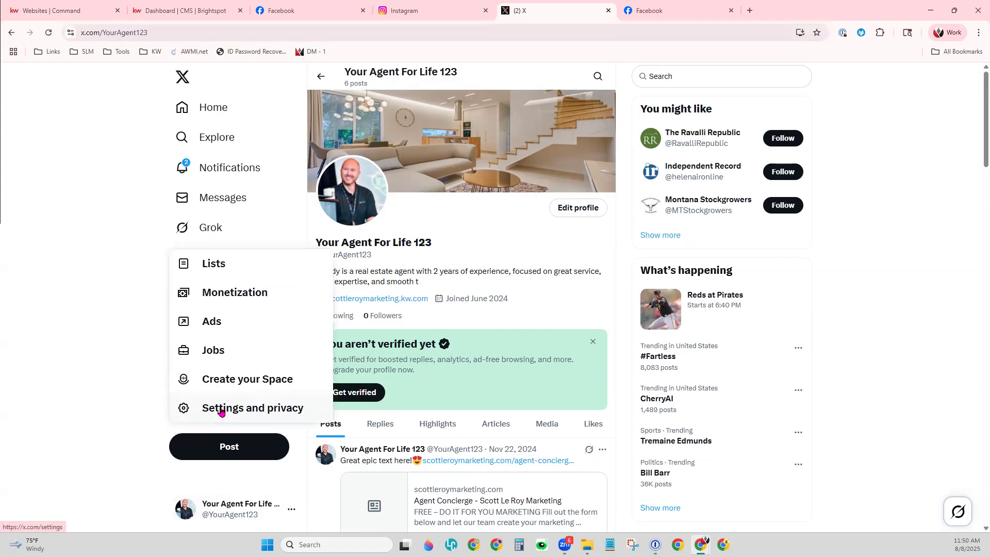
{"action": "left_click", "coordinate": [282, 411]}
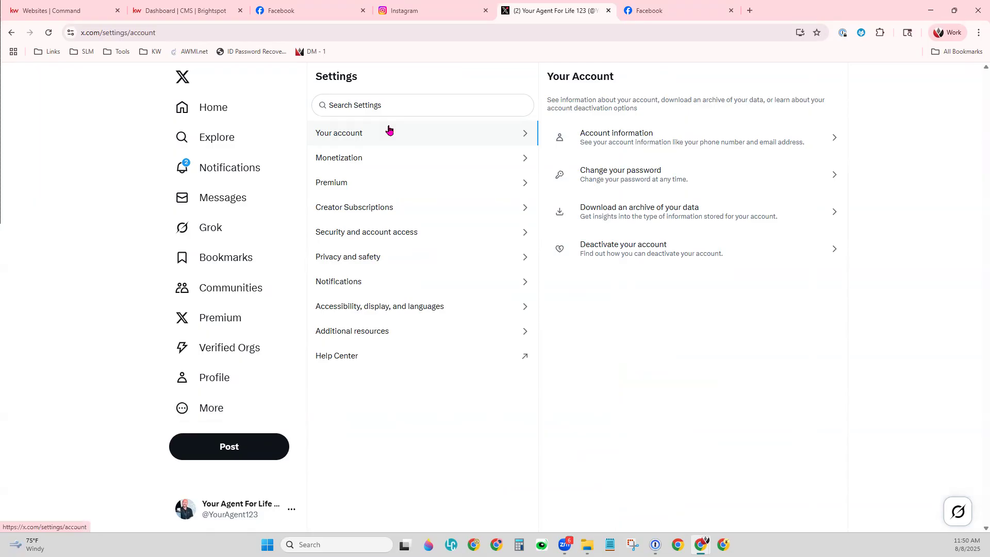
{"action": "left_click", "coordinate": [728, 136]}
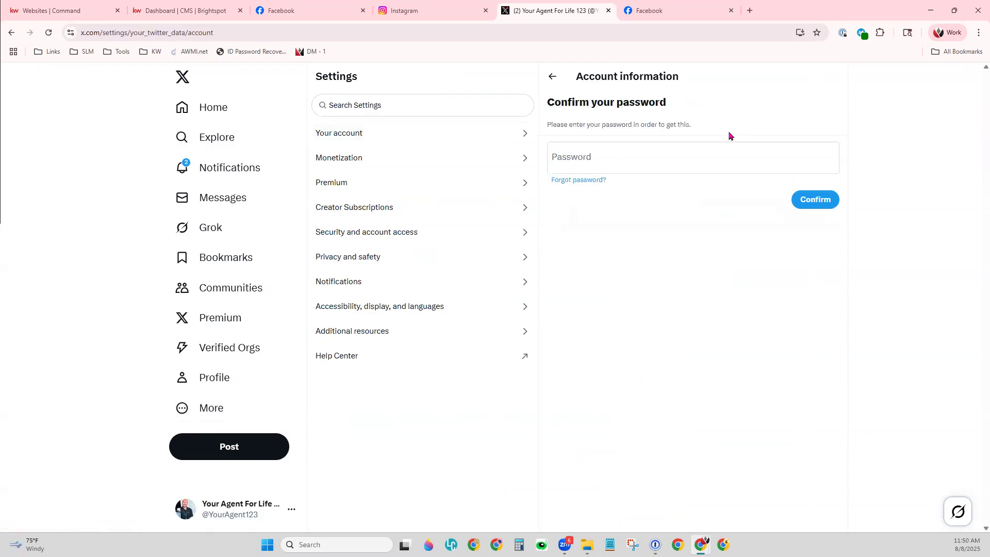
{"action": "left_click", "coordinate": [654, 162]}
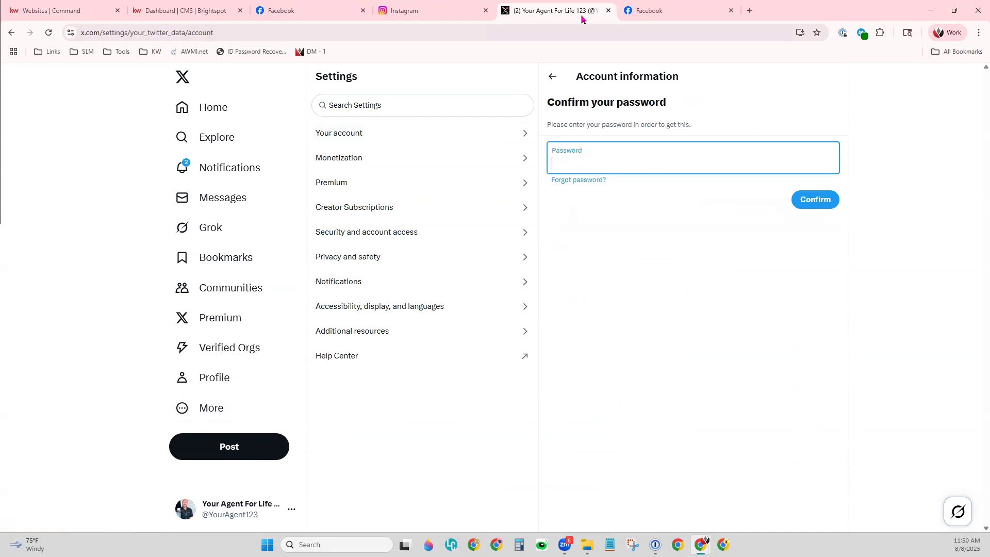
{"action": "left_click_drag", "start_coordinate": [580, 17], "coordinate": [240, 302]}
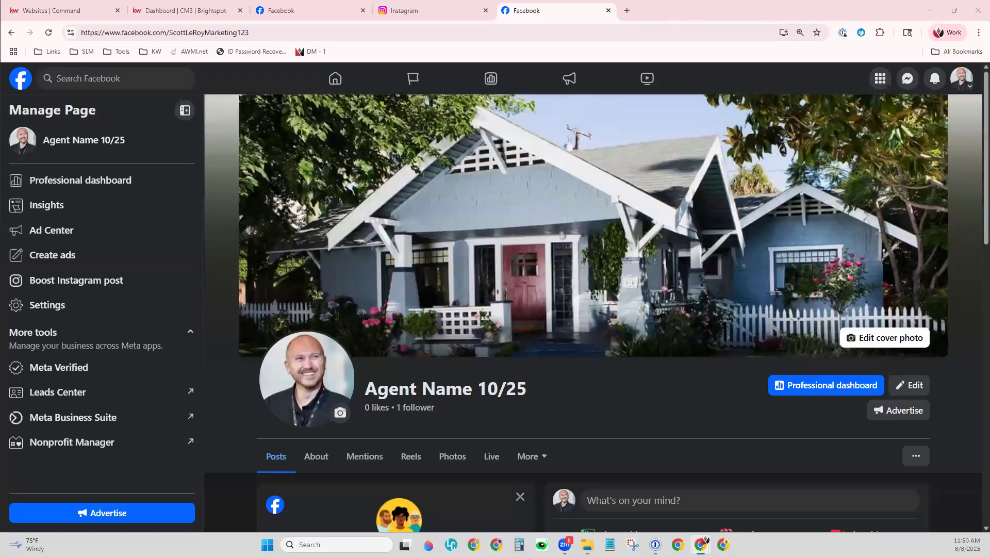
{"action": "key", "text": "ctrl+shift+t"}
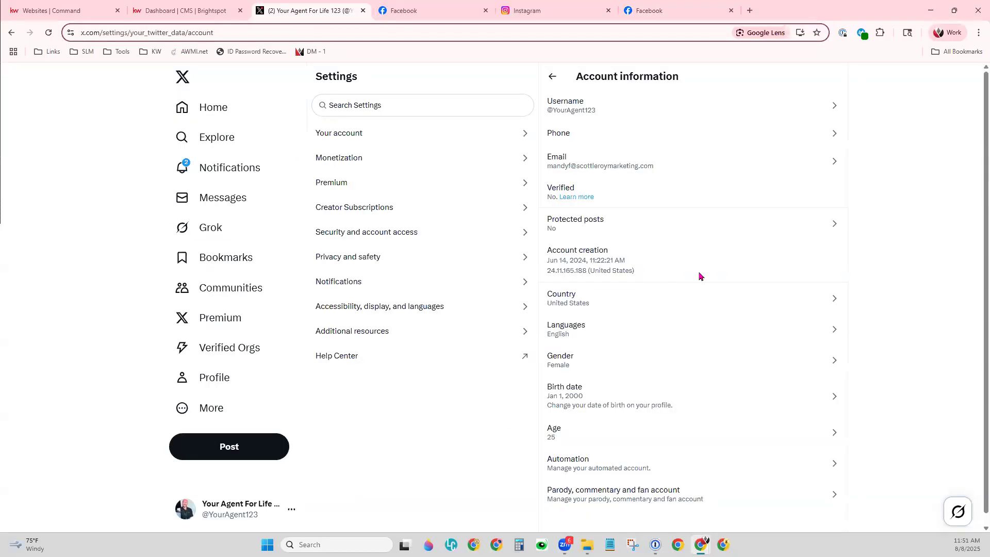
Change the X account's username to YourAgent1234 and save it.
{"action": "left_click", "coordinate": [606, 111]}
{"action": "left_click", "coordinate": [641, 117]}
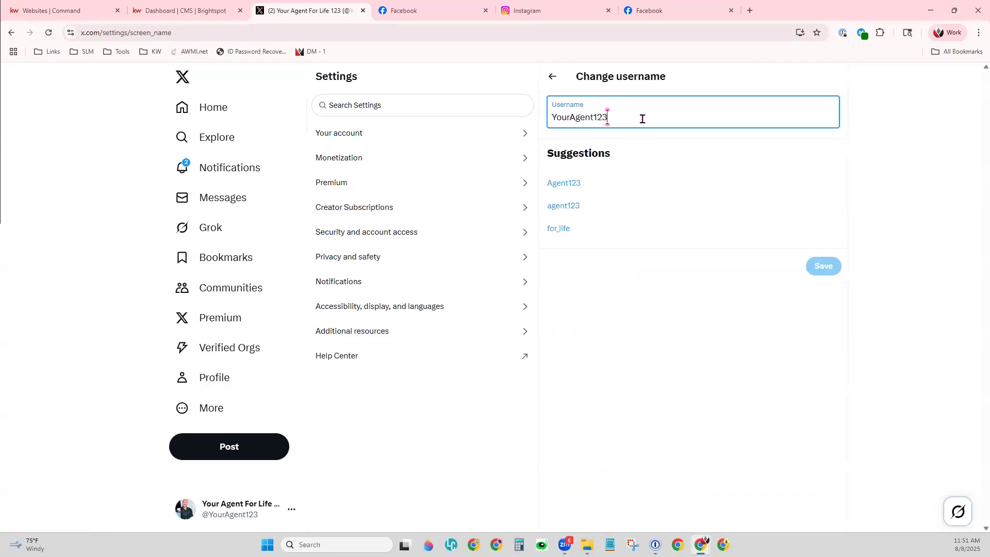
{"action": "key", "text": "BackSpace"}
{"action": "key", "text": "BackSpace"}
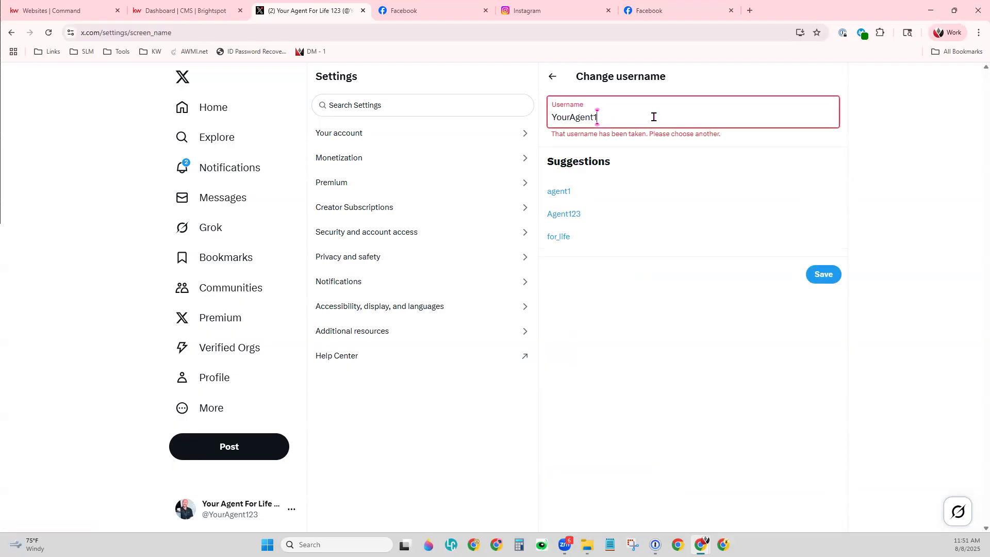
{"action": "type", "text": "234"}
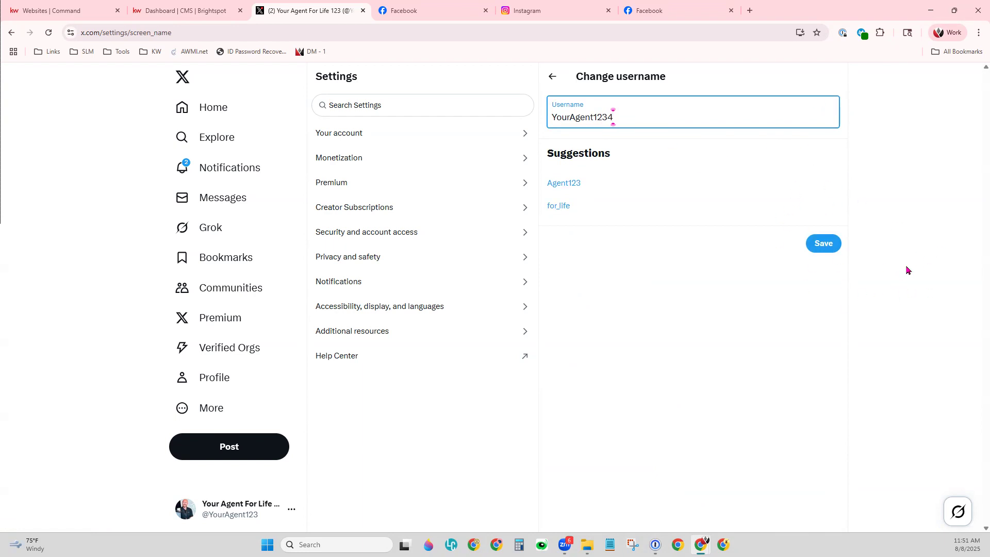
{"action": "left_click", "coordinate": [831, 242]}
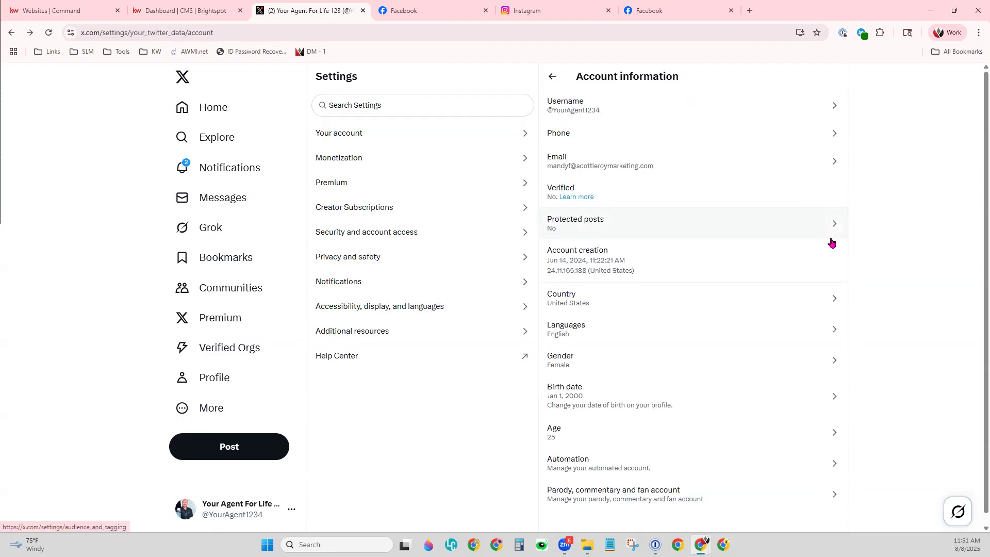
Open the X profile page and copy its web address.
{"action": "left_click", "coordinate": [239, 386]}
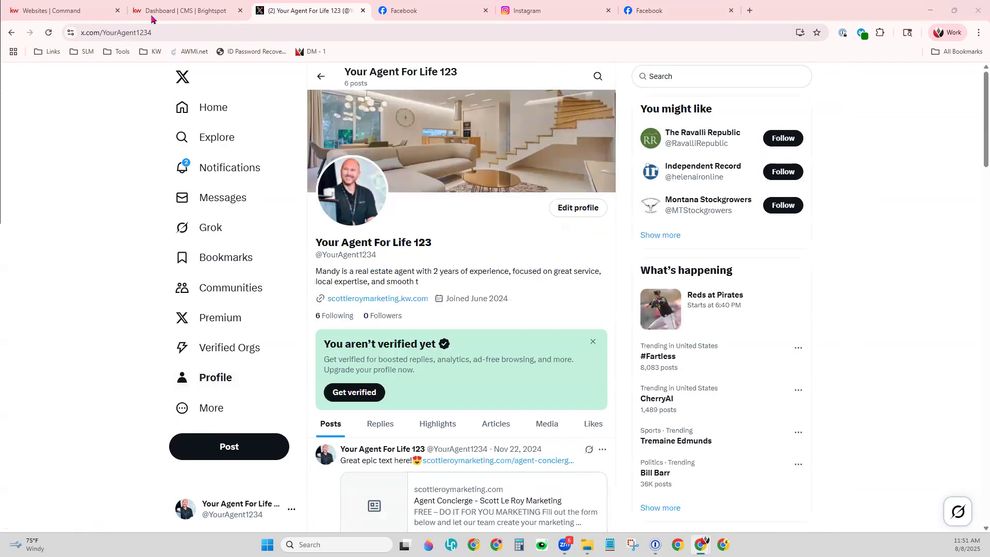
{"action": "left_click", "coordinate": [151, 32]}
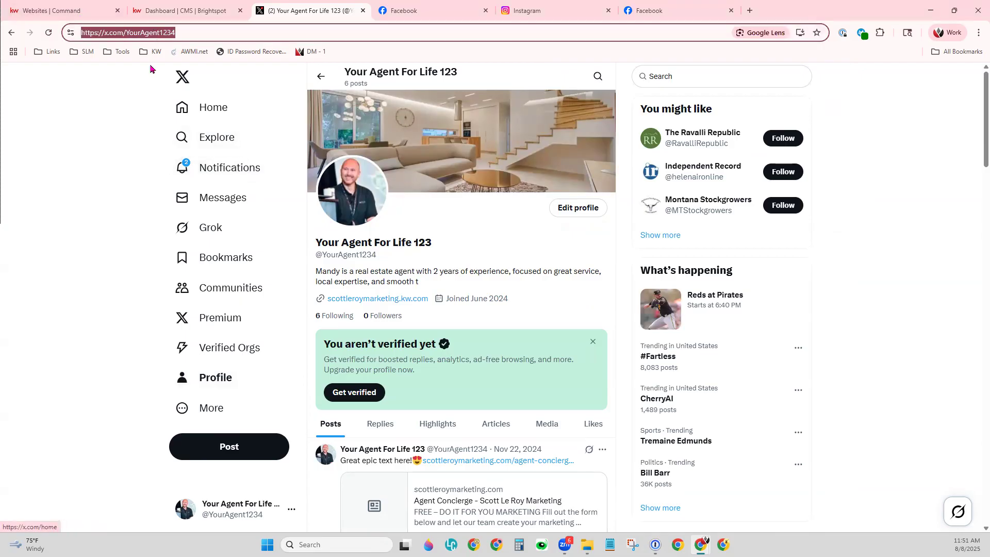
{"action": "right_click", "coordinate": [154, 32]}
{"action": "left_click", "coordinate": [194, 127]}
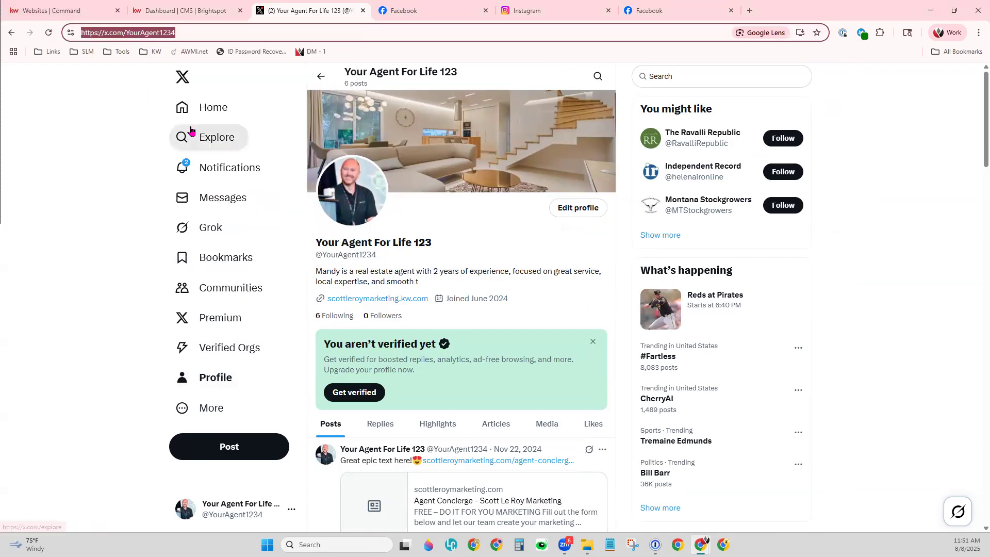
{"action": "left_click", "coordinate": [57, 11]}
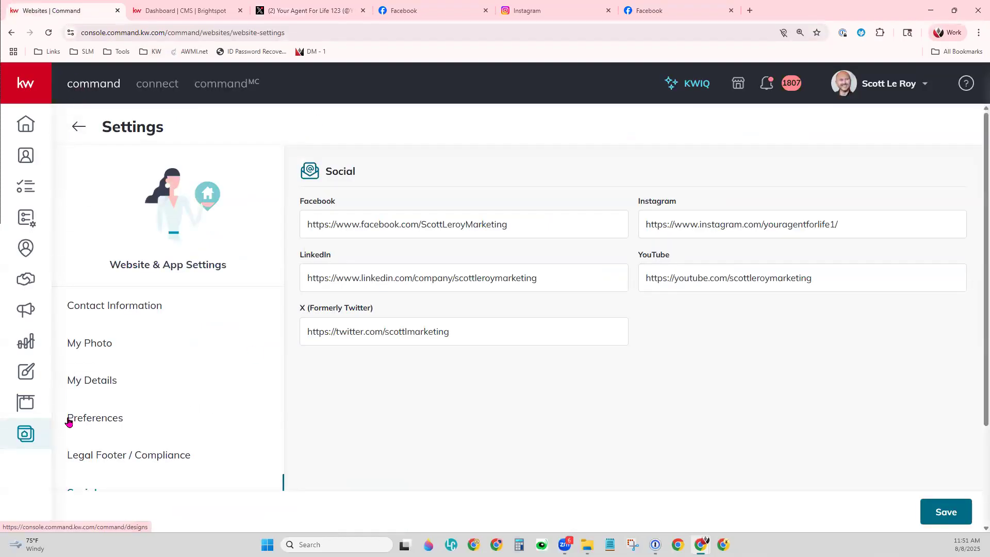
{"action": "left_click", "coordinate": [36, 438]}
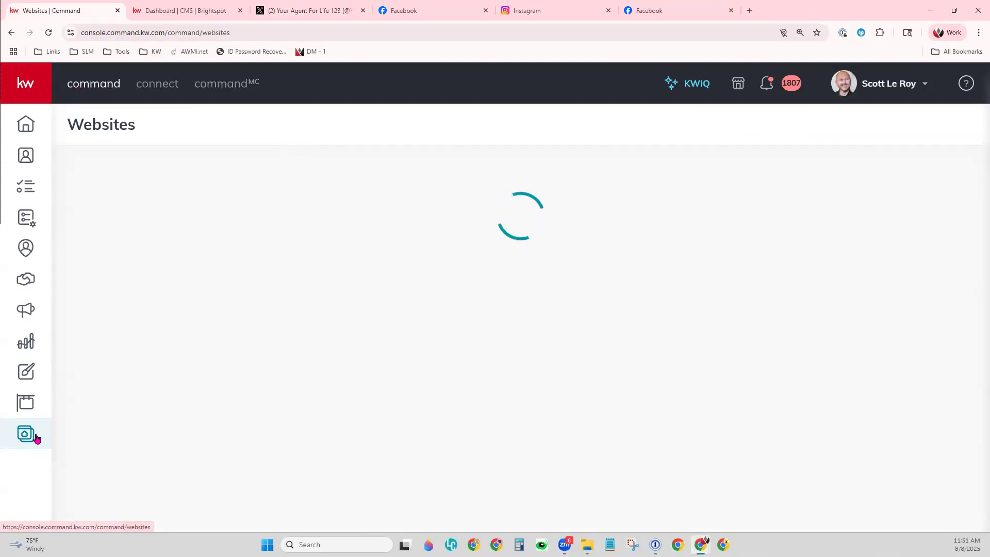
{"action": "left_click", "coordinate": [821, 288]}
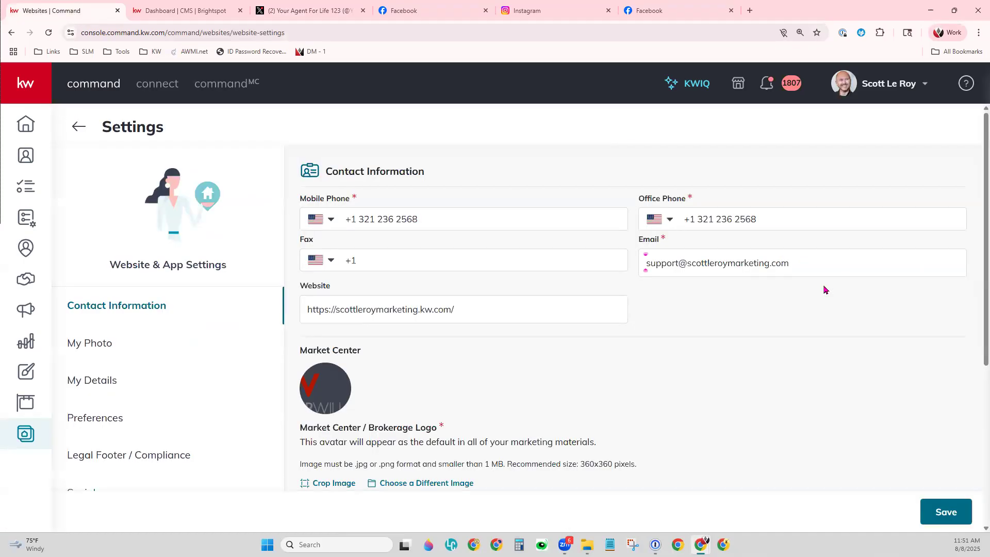
{"action": "scroll", "coordinate": [137, 318], "scroll_direction": "down", "scroll_amount": 5}
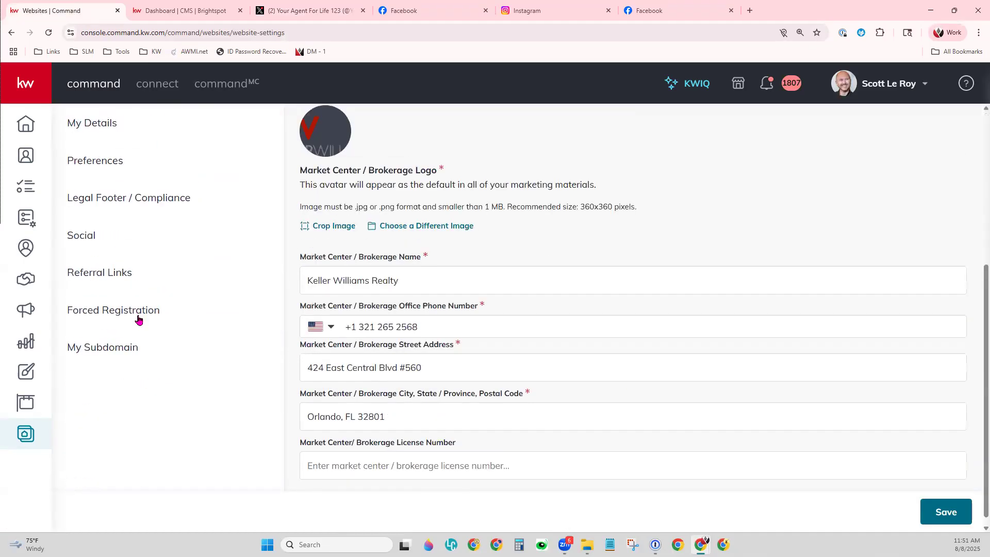
{"action": "left_click", "coordinate": [68, 232]}
{"action": "scroll", "coordinate": [589, 294], "scroll_direction": "up", "scroll_amount": 3}
{"action": "triple_click", "coordinate": [404, 332]}
{"action": "key", "text": "ctrl+v"}
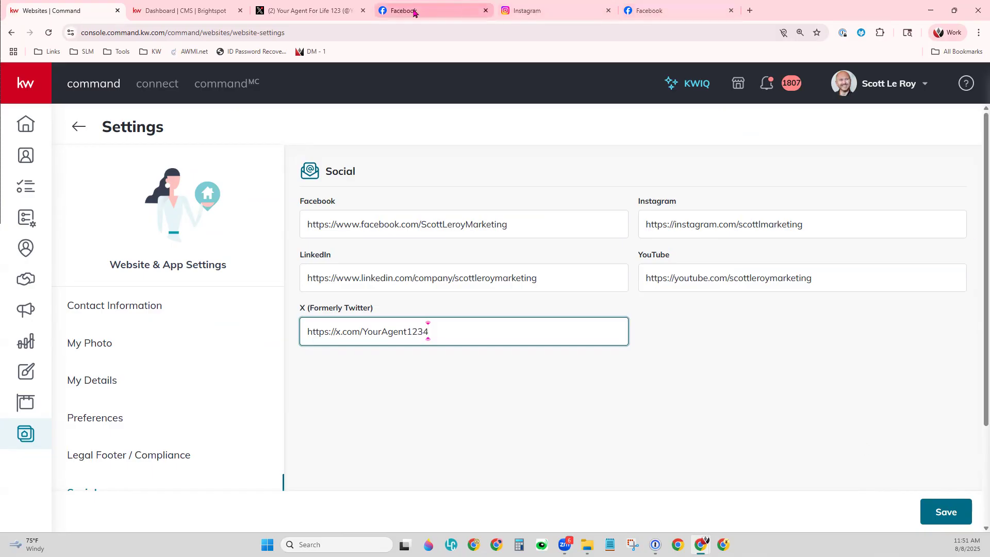
Switch back to X, review the bio and website fields in the profile editor, and close it without saving.
{"action": "left_click", "coordinate": [325, 19]}
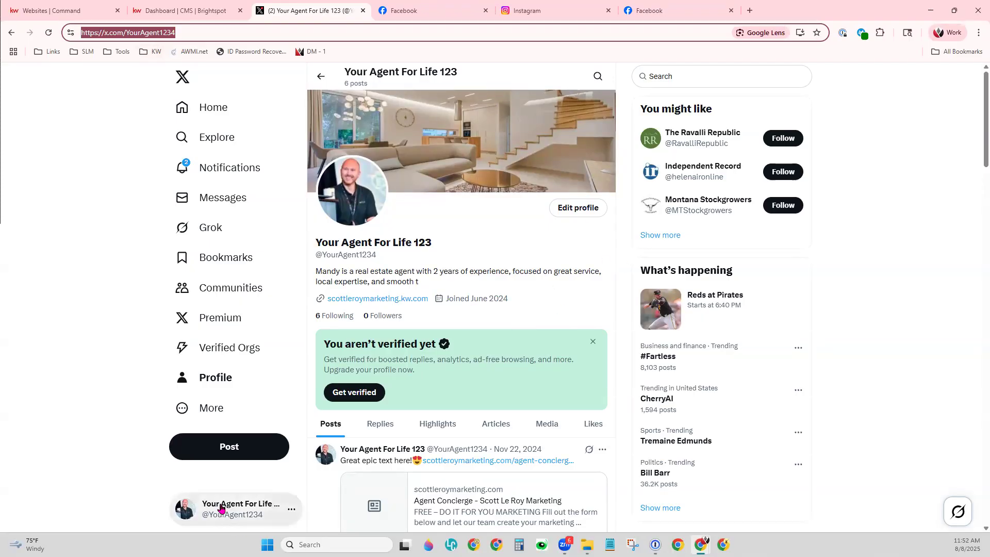
{"action": "left_click", "coordinate": [227, 384]}
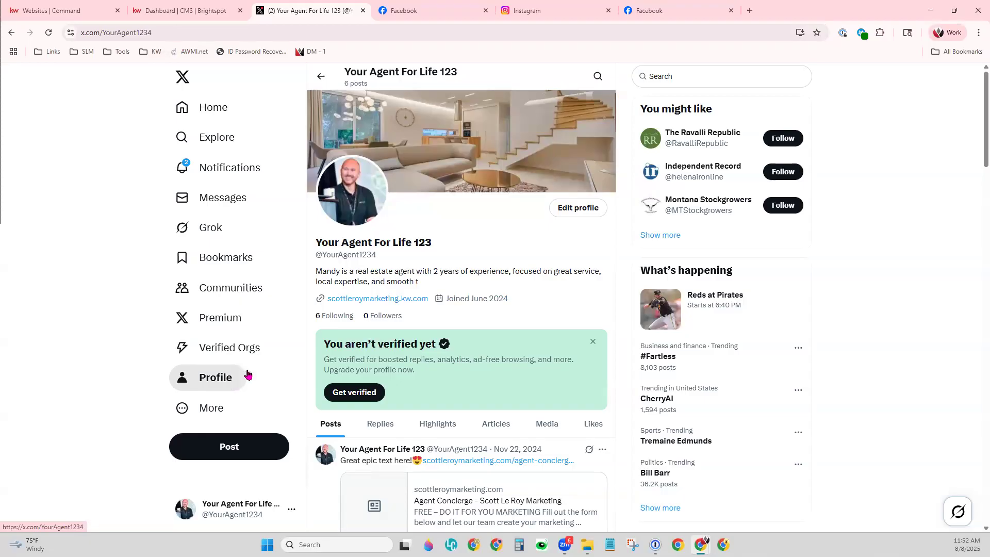
{"action": "left_click", "coordinate": [578, 209]}
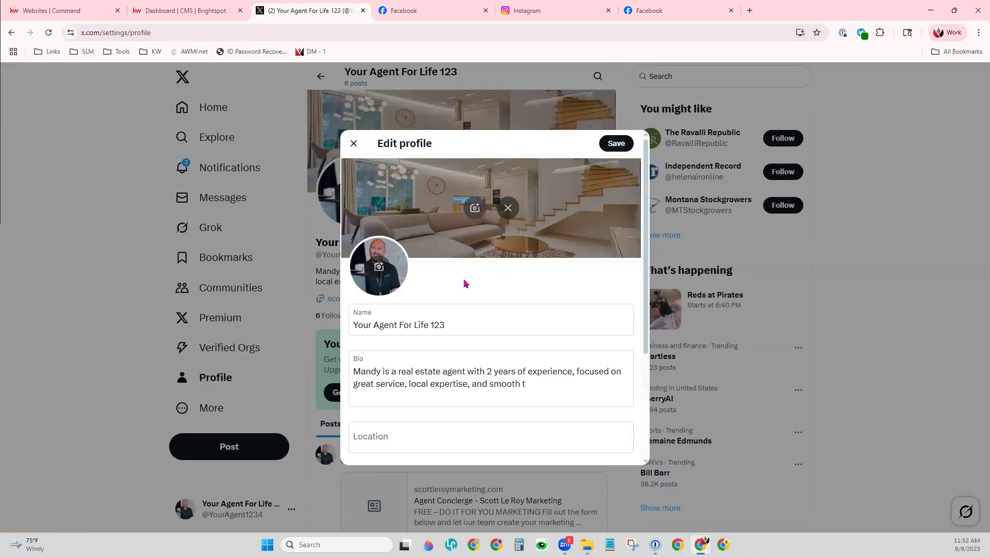
{"action": "scroll", "coordinate": [402, 283], "scroll_direction": "down", "scroll_amount": 3}
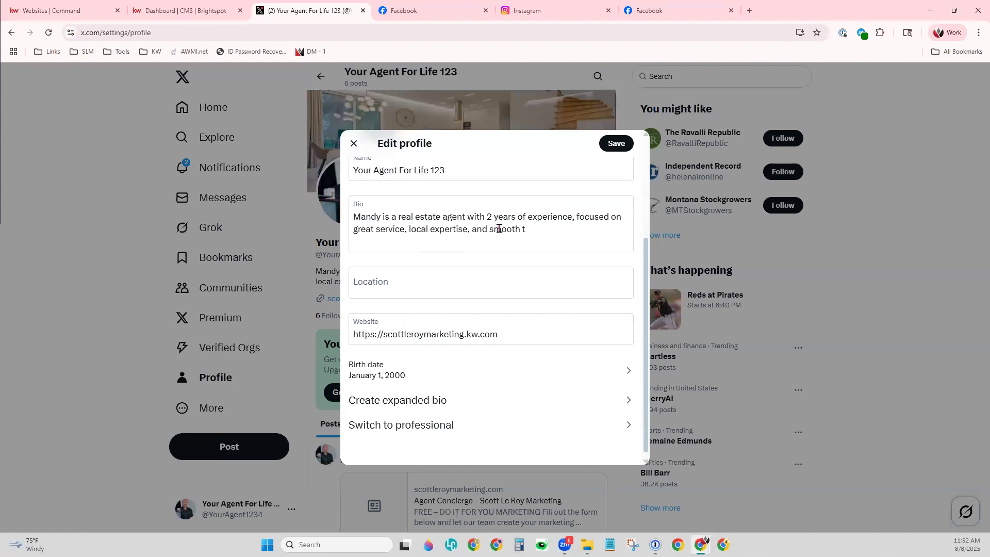
{"action": "left_click", "coordinate": [499, 228]}
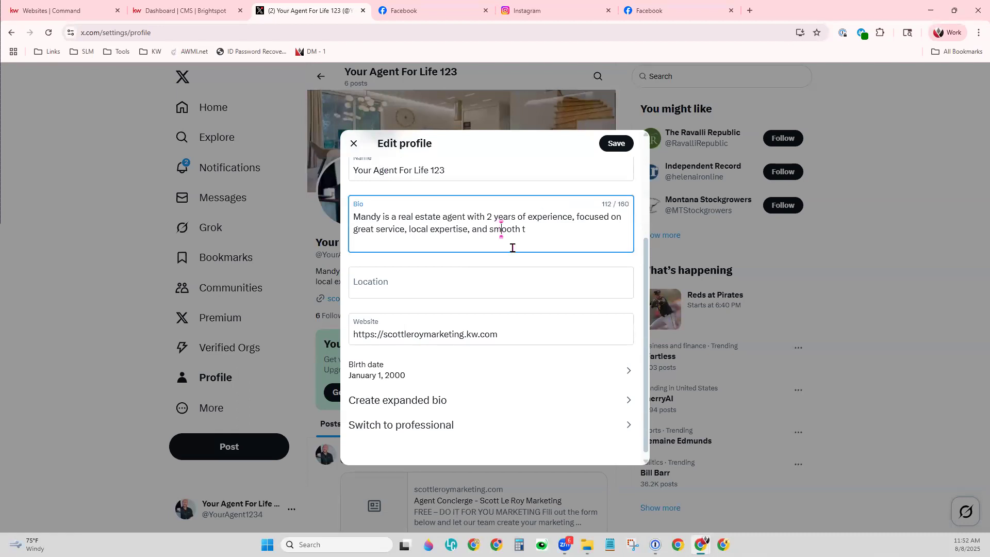
{"action": "double_click", "coordinate": [421, 328]}
{"action": "left_click", "coordinate": [421, 327]}
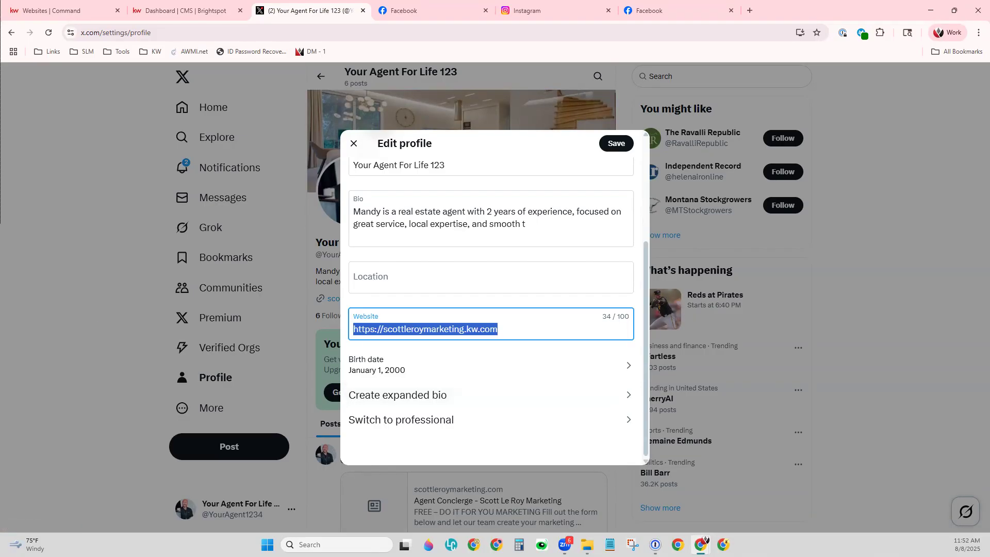
{"action": "left_click", "coordinate": [353, 144]}
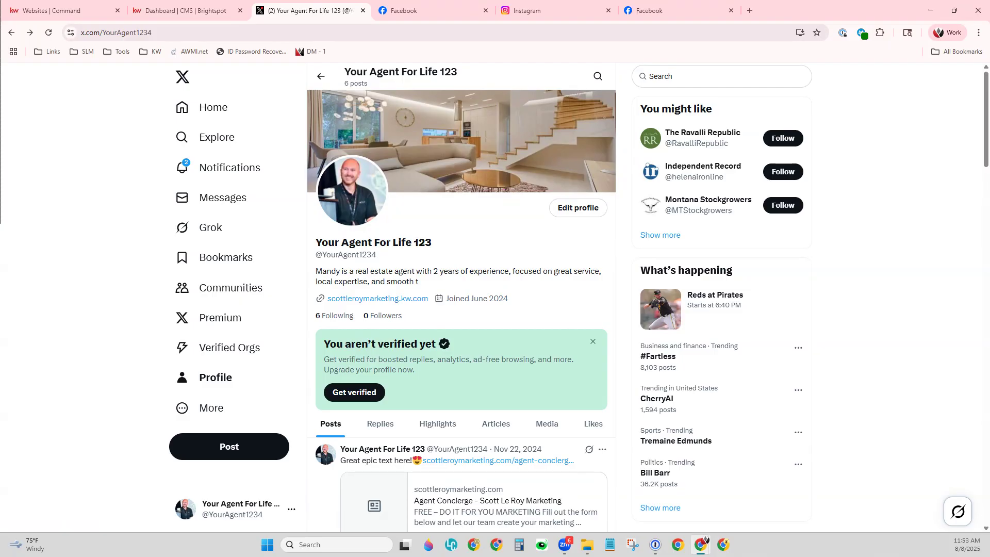
Return to KW Command, reload its home dashboard, and open the account settings.
{"action": "left_click", "coordinate": [75, 11]}
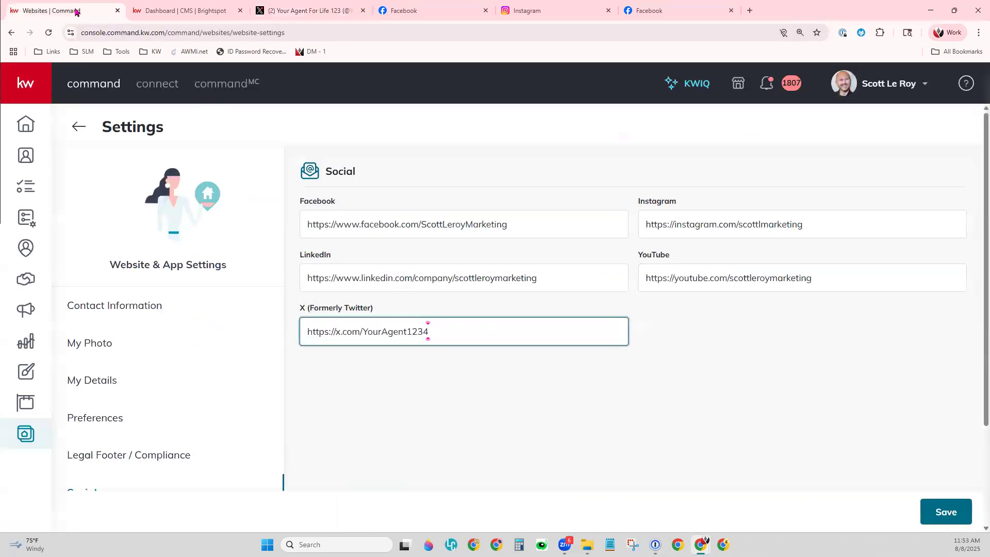
{"action": "left_click", "coordinate": [32, 132]}
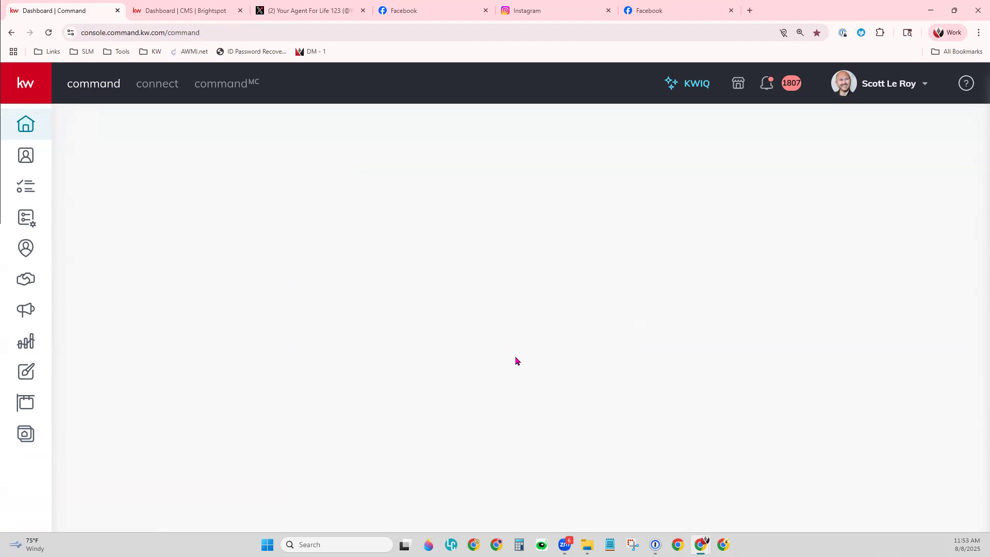
{"action": "left_click", "coordinate": [48, 32]}
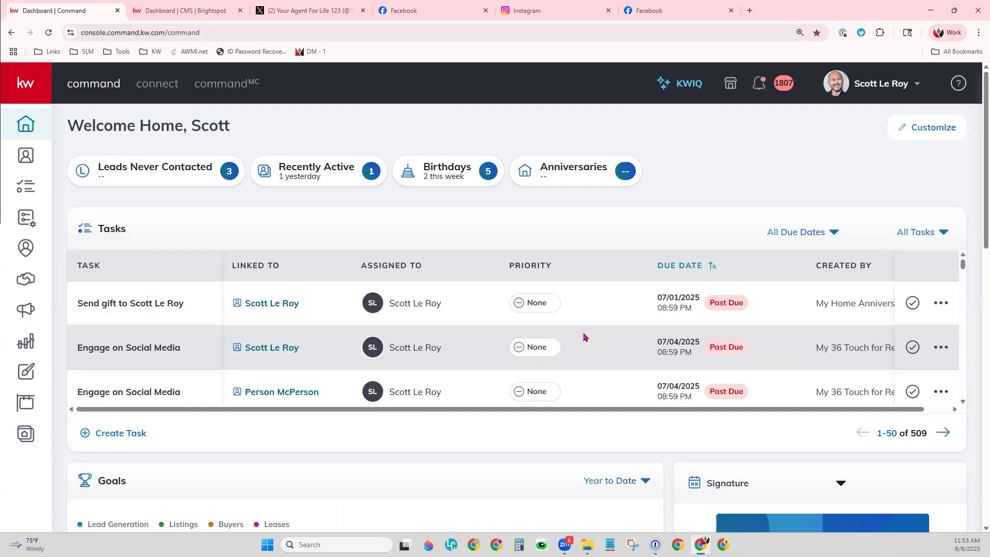
{"action": "left_click", "coordinate": [907, 81]}
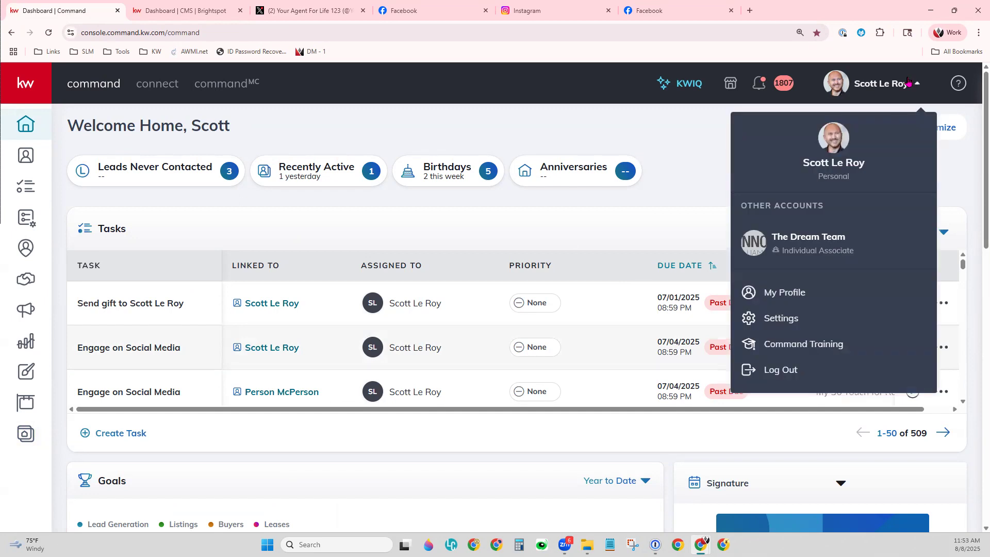
{"action": "left_click", "coordinate": [806, 319]}
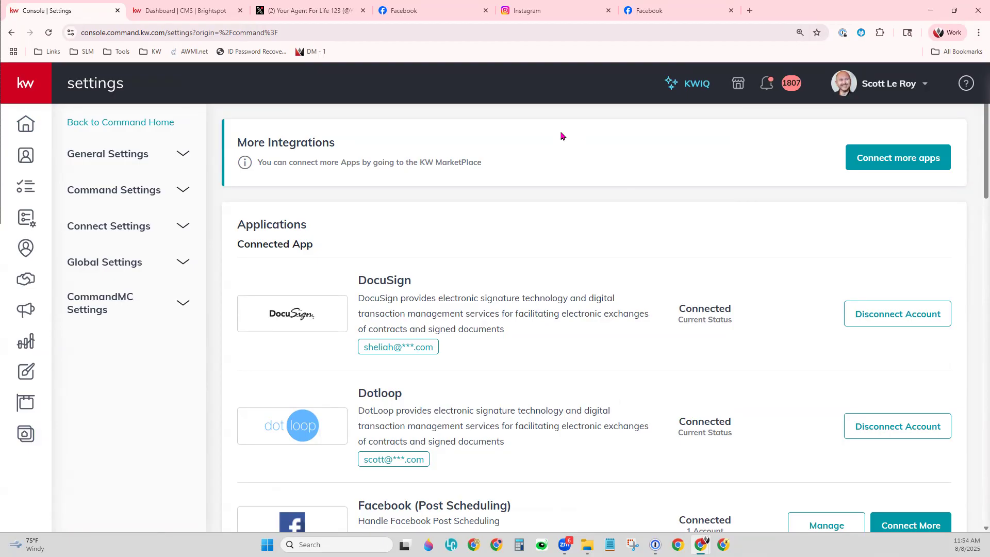
Review the connected Facebook, Instagram and Twitter post-scheduling apps, highlighting their labels and the Facebook Ads Manager notice about moved connections.
{"action": "scroll", "coordinate": [562, 135], "scroll_direction": "down", "scroll_amount": 4}
{"action": "scroll", "coordinate": [562, 136], "scroll_direction": "down", "scroll_amount": 3}
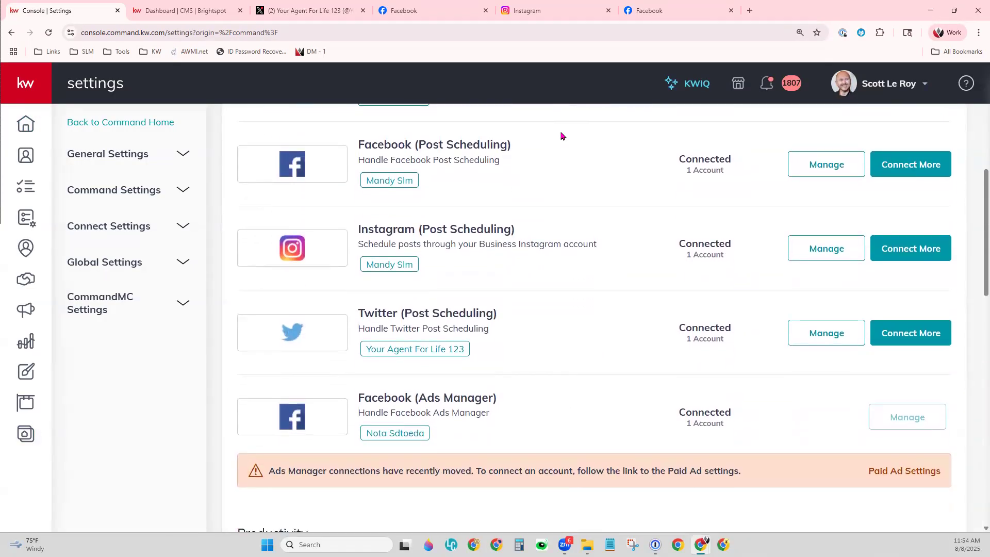
{"action": "left_click_drag", "start_coordinate": [363, 144], "coordinate": [405, 144]}
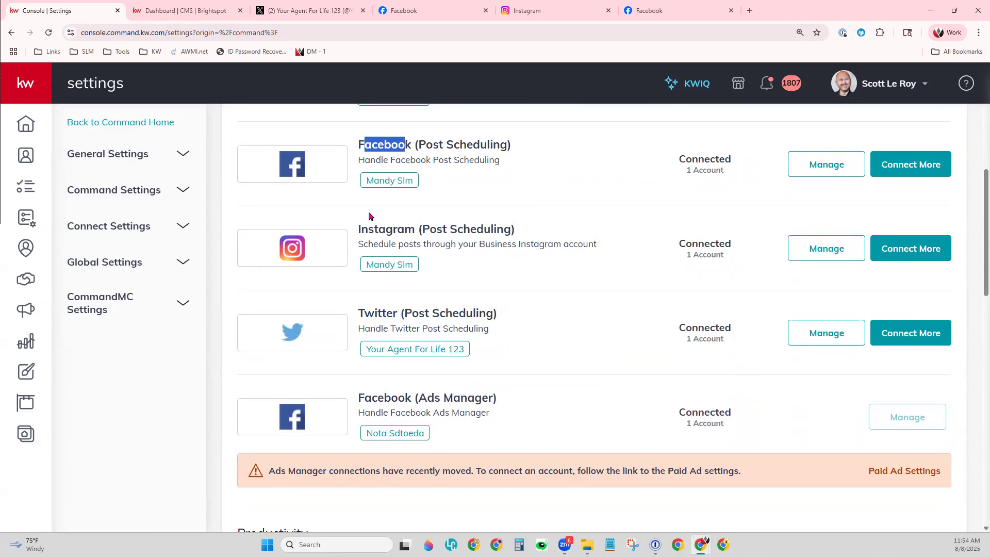
{"action": "left_click_drag", "start_coordinate": [358, 229], "coordinate": [422, 228]}
{"action": "left_click_drag", "start_coordinate": [358, 313], "coordinate": [409, 315]}
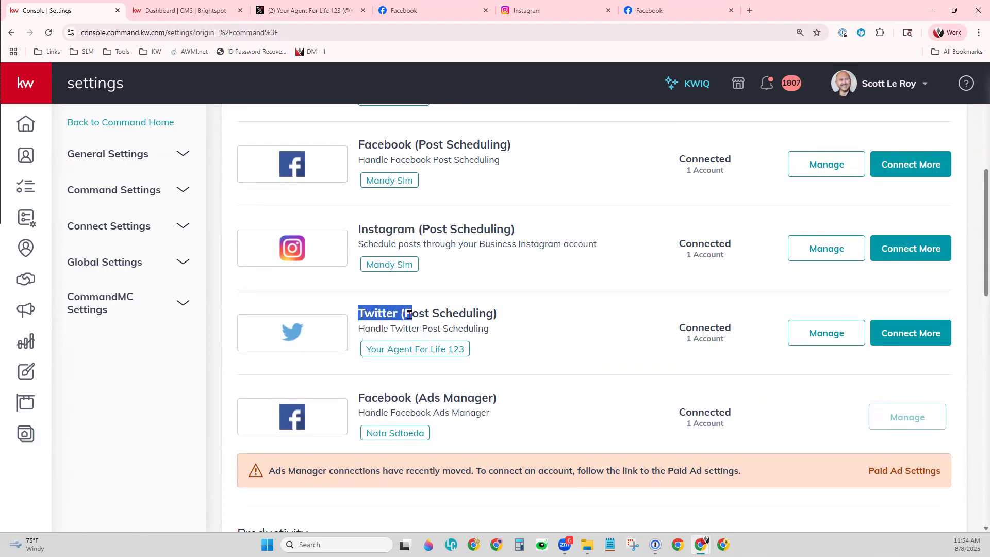
{"action": "left_click_drag", "start_coordinate": [498, 314], "coordinate": [404, 312]}
{"action": "left_click_drag", "start_coordinate": [515, 229], "coordinate": [422, 229]}
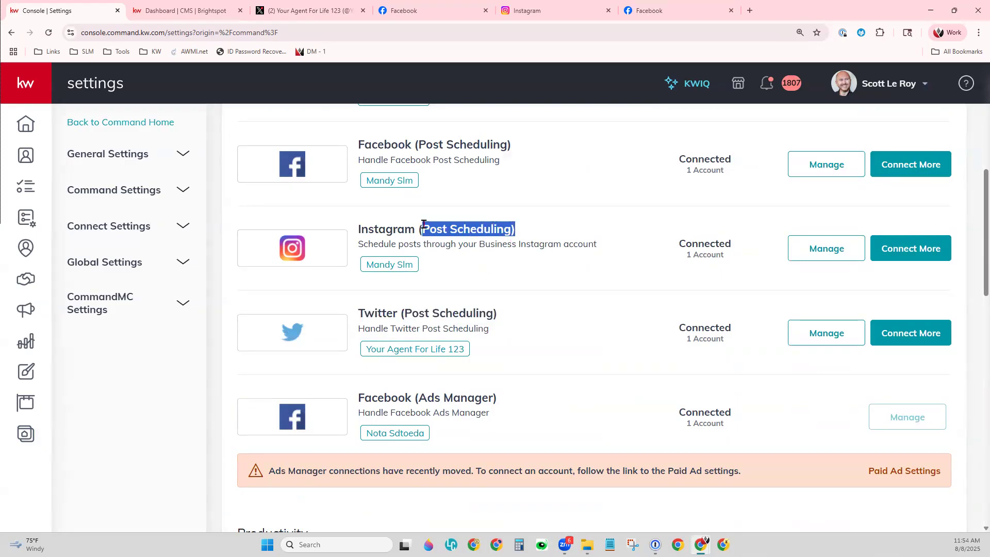
{"action": "left_click_drag", "start_coordinate": [508, 144], "coordinate": [418, 145]}
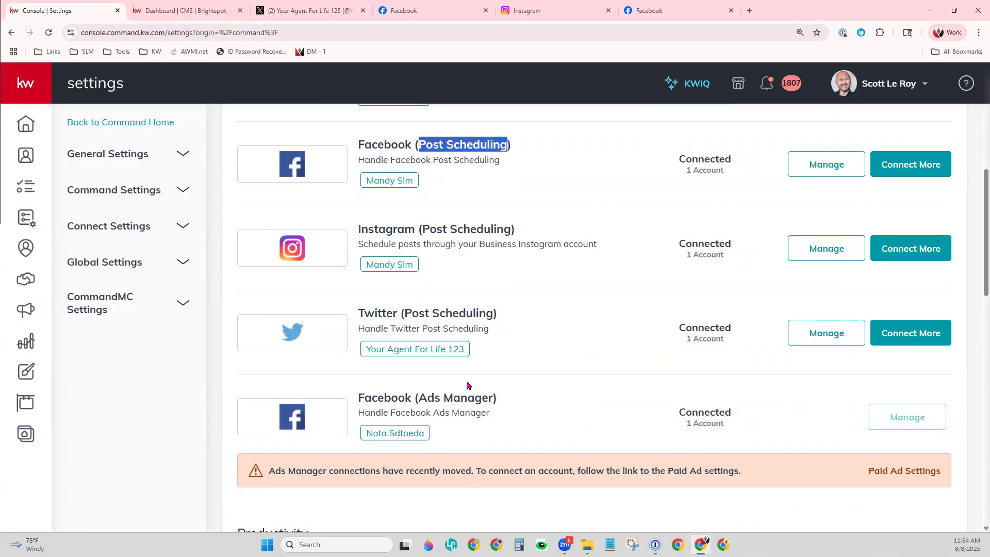
{"action": "left_click_drag", "start_coordinate": [415, 397], "coordinate": [494, 398]}
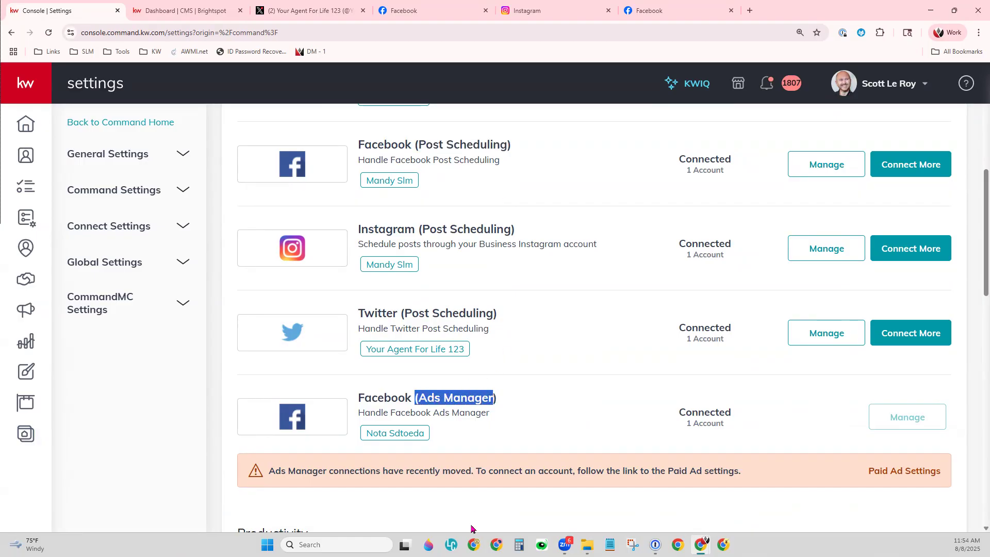
{"action": "left_click_drag", "start_coordinate": [269, 471], "coordinate": [769, 495]}
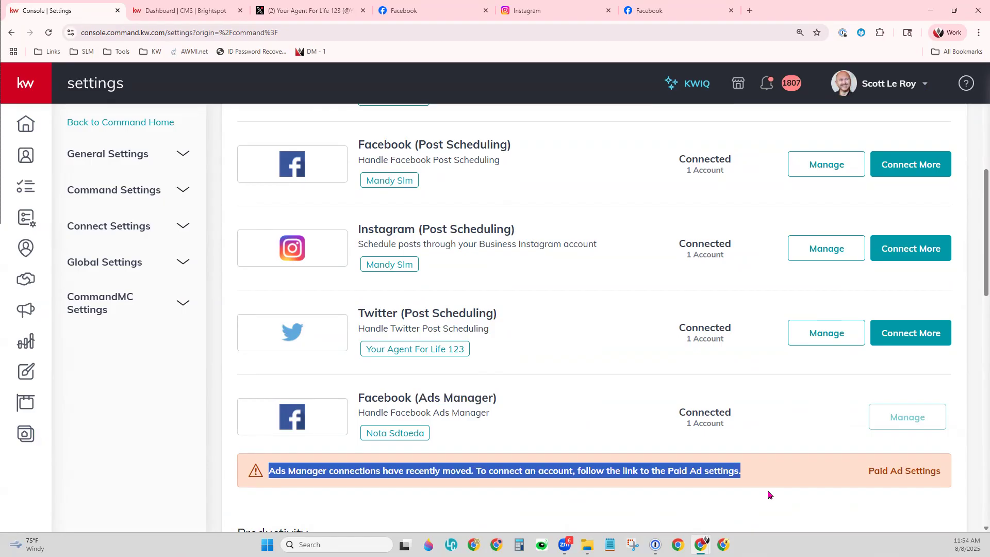
{"action": "left_click", "coordinate": [604, 348]}
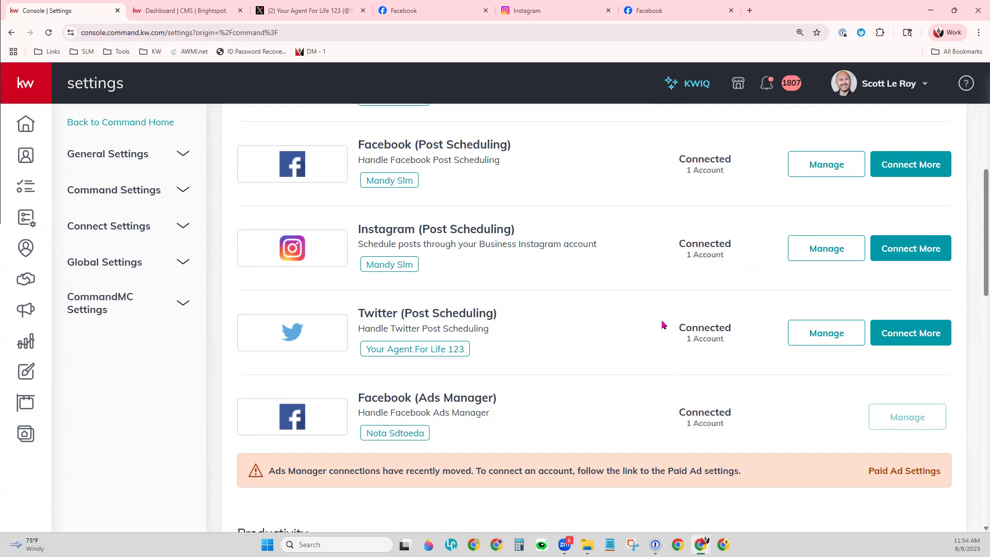
Remove the connected Twitter post-scheduling account, close its accounts dialog, and find Twitter among the unconnected social apps.
{"action": "left_click", "coordinate": [862, 335]}
{"action": "left_click", "coordinate": [635, 304]}
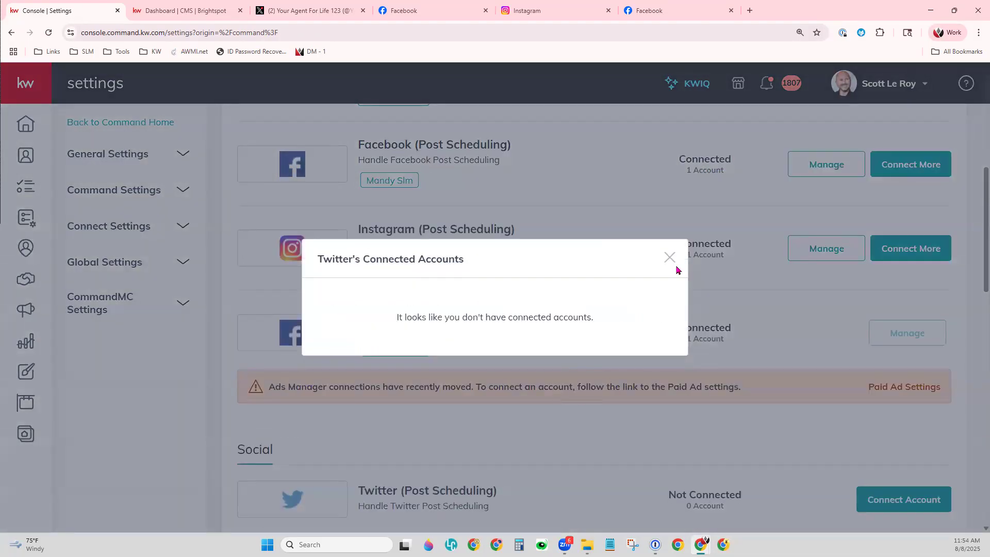
{"action": "left_click", "coordinate": [670, 258]}
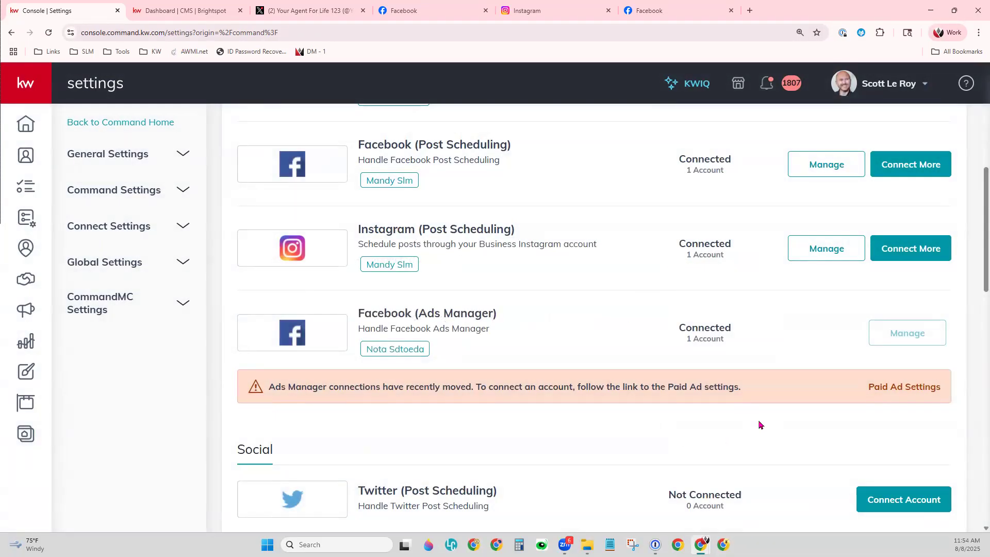
{"action": "scroll", "coordinate": [758, 424], "scroll_direction": "down", "scroll_amount": 3}
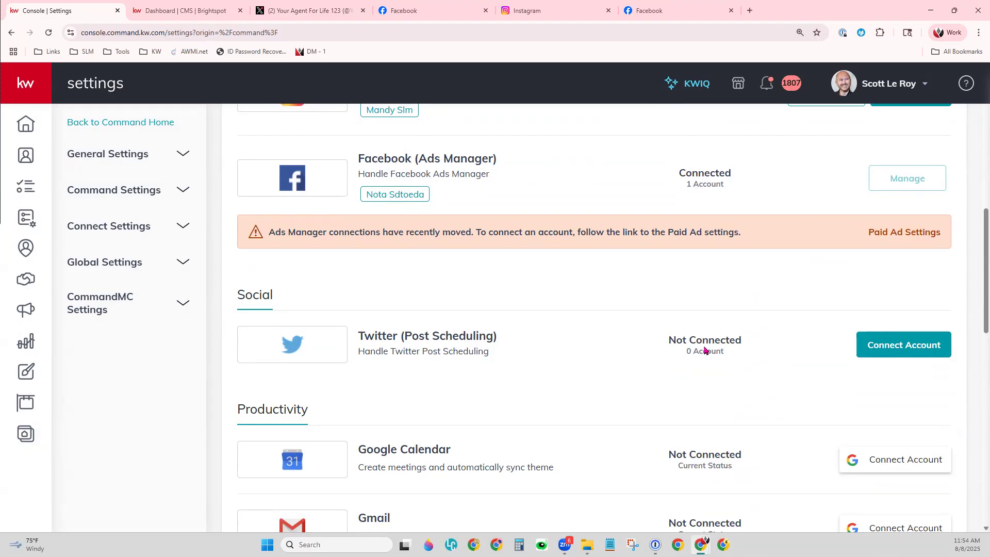
Connect an account to Twitter (Post Scheduling) and authorize Lead Accel to access the agent's X account.
{"action": "left_click_drag", "start_coordinate": [746, 334], "coordinate": [666, 342]}
{"action": "left_click", "coordinate": [728, 356]}
{"action": "left_click", "coordinate": [908, 342]}
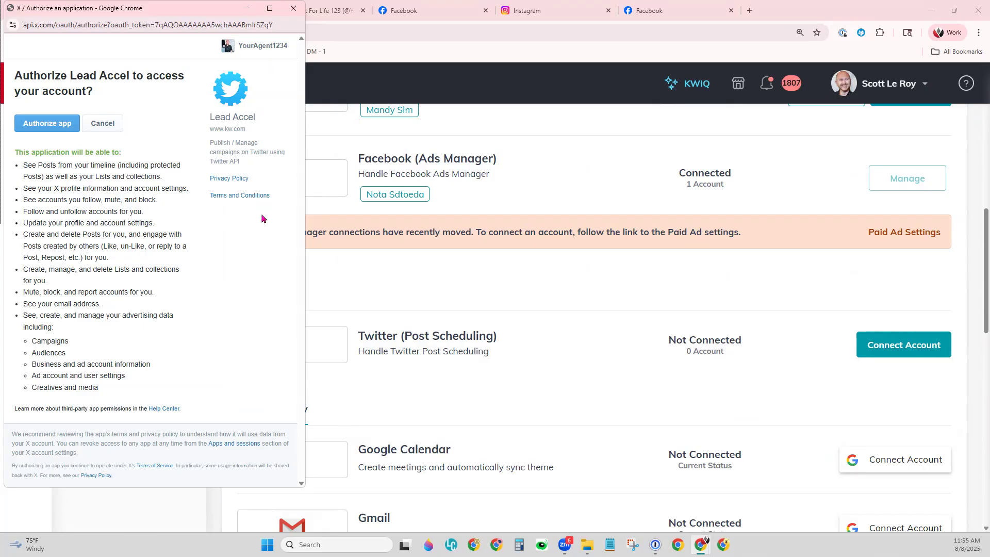
{"action": "left_click", "coordinate": [58, 122]}
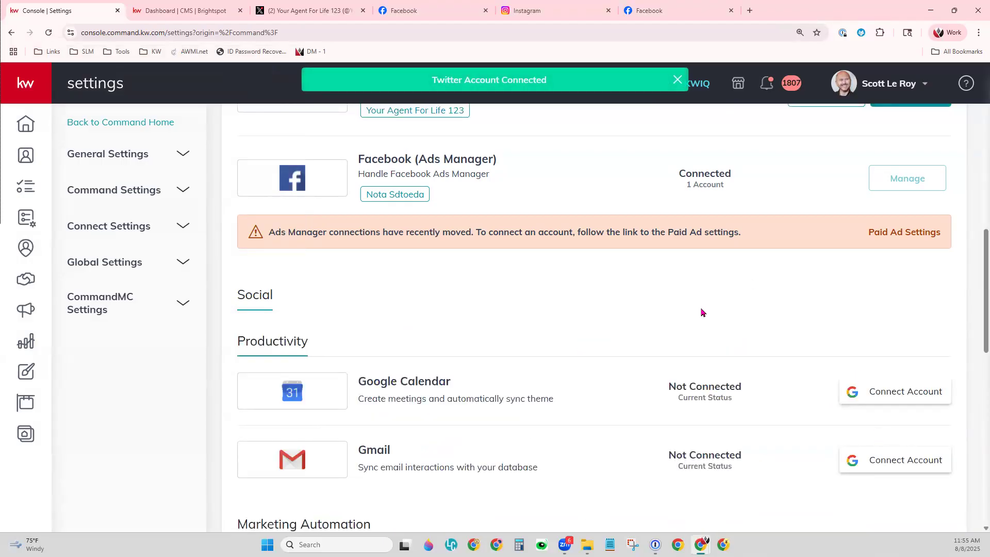
Review the Twitter (Post Scheduling) entry and its connection status, and point out the Settings entry for the account.
{"action": "scroll", "coordinate": [701, 312], "scroll_direction": "up", "scroll_amount": 4}
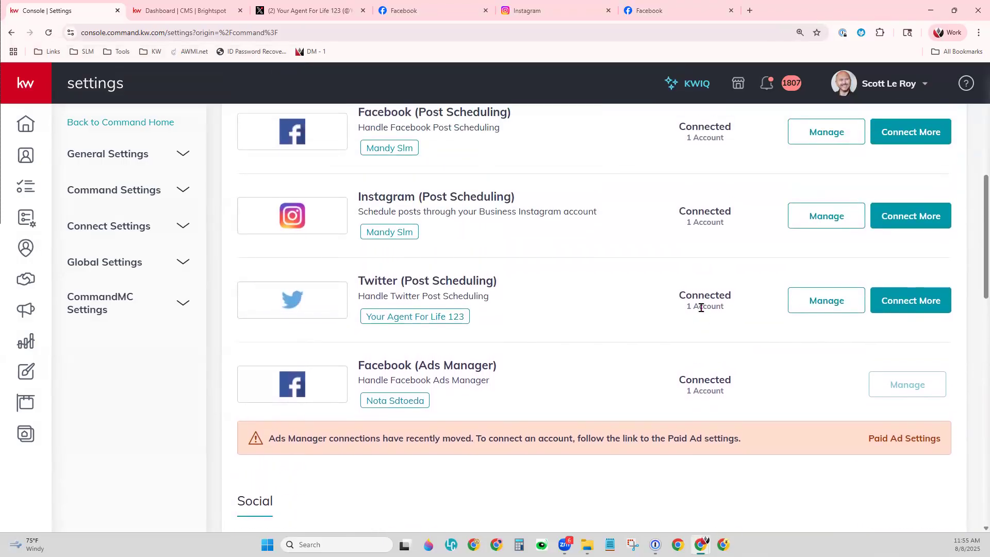
{"action": "left_click_drag", "start_coordinate": [358, 283], "coordinate": [518, 279]}
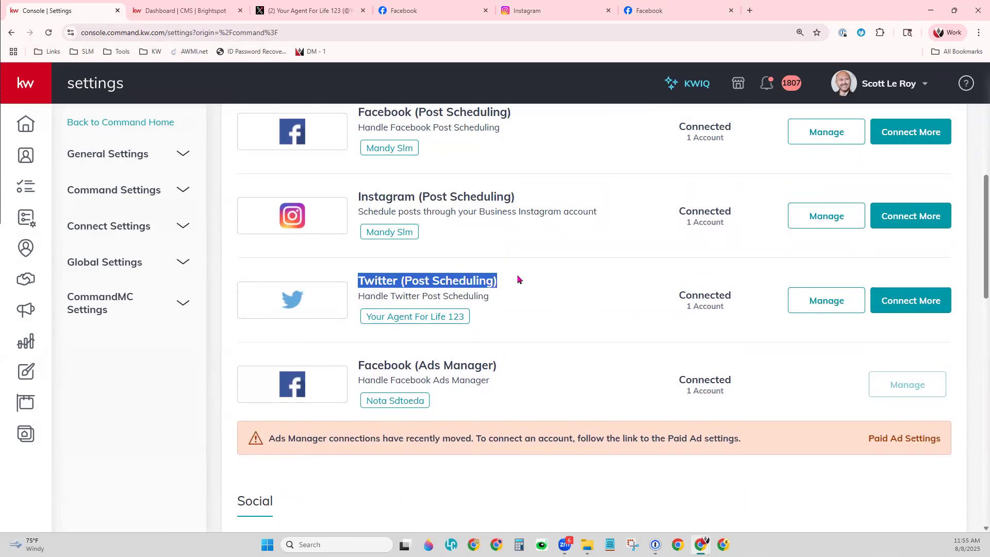
{"action": "left_click_drag", "start_coordinate": [678, 295], "coordinate": [739, 300]}
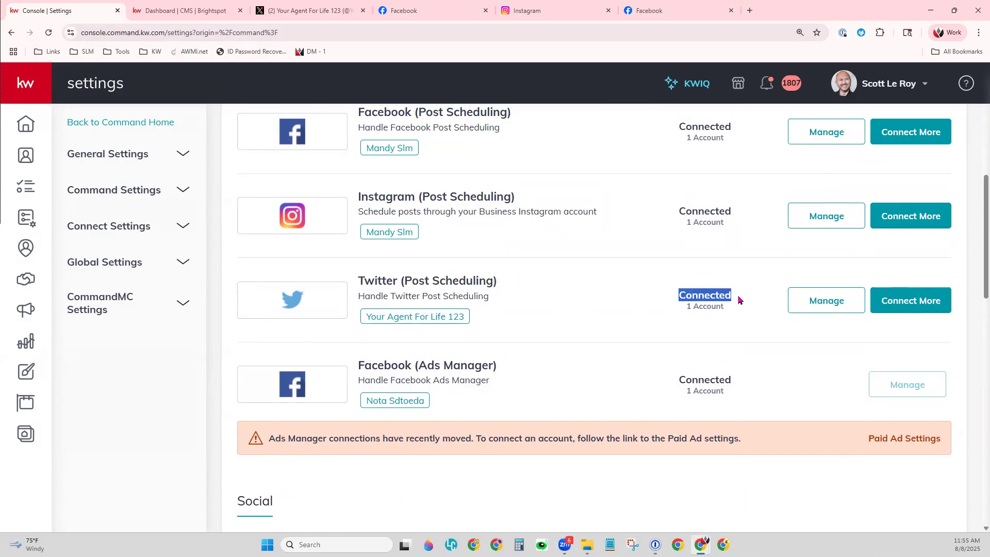
{"action": "scroll", "coordinate": [744, 315], "scroll_direction": "up", "scroll_amount": 1}
{"action": "left_click", "coordinate": [755, 355]}
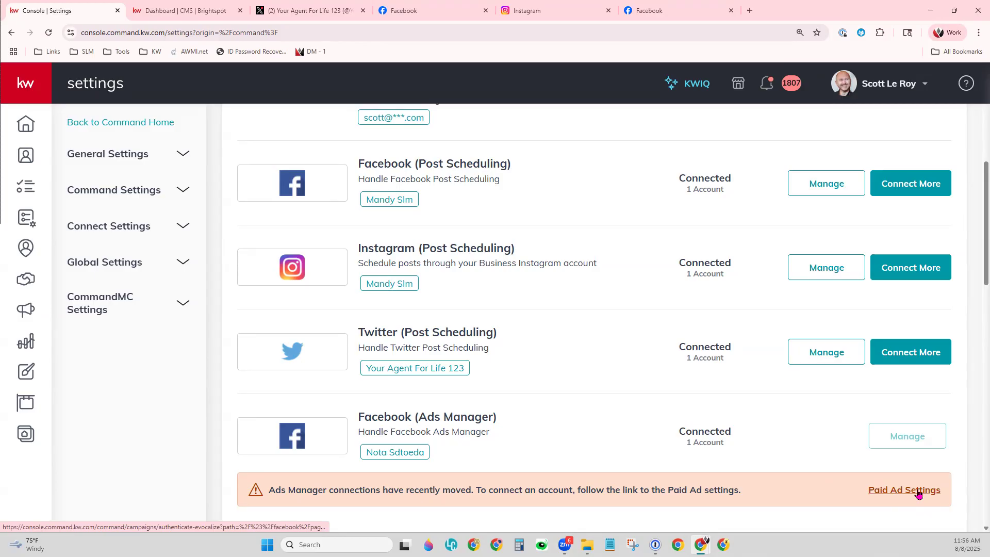
{"action": "left_click", "coordinate": [894, 88]}
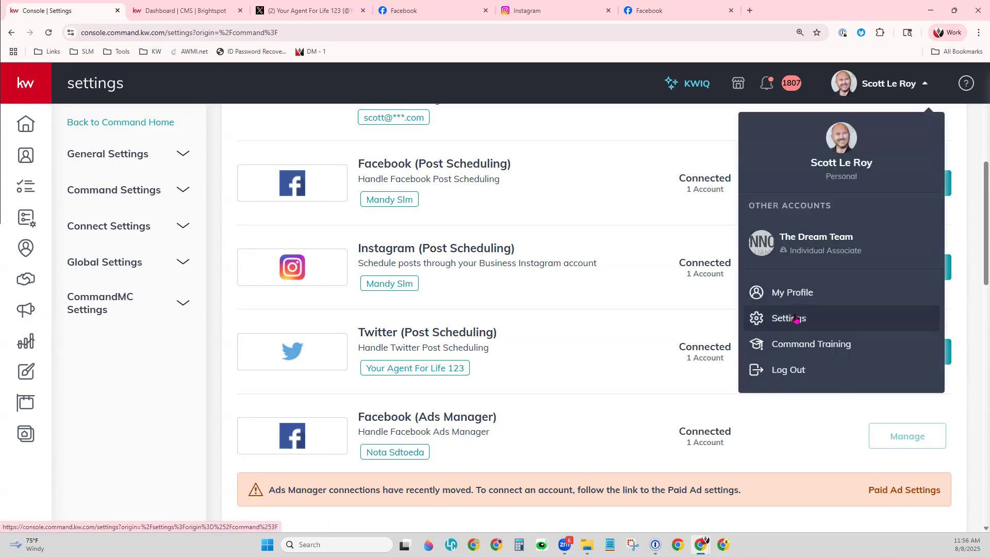
{"action": "left_click", "coordinate": [894, 504]}
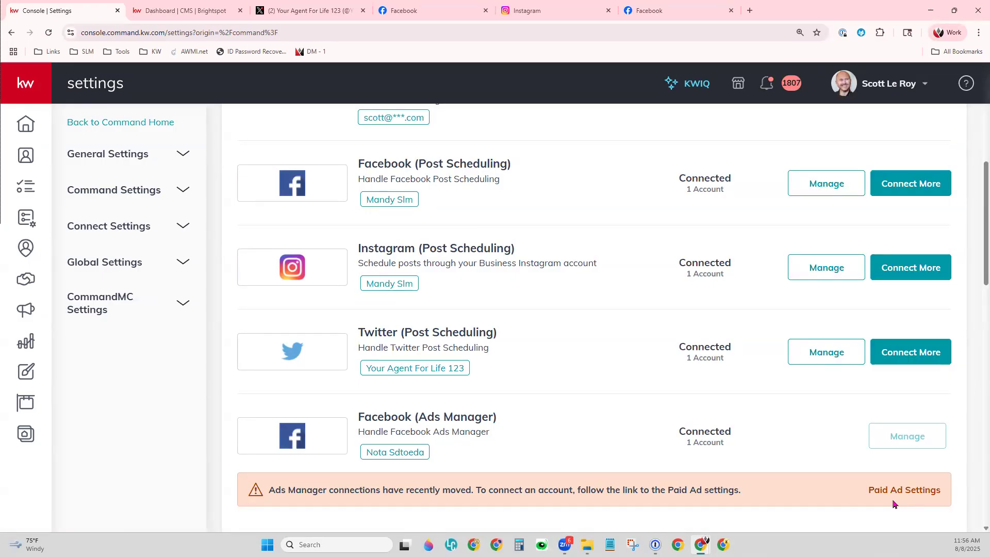
Go to the Paid Ads campaigns, start the Quick Start experience, and show the Facebook Pages among its assets.
{"action": "left_click", "coordinate": [34, 124]}
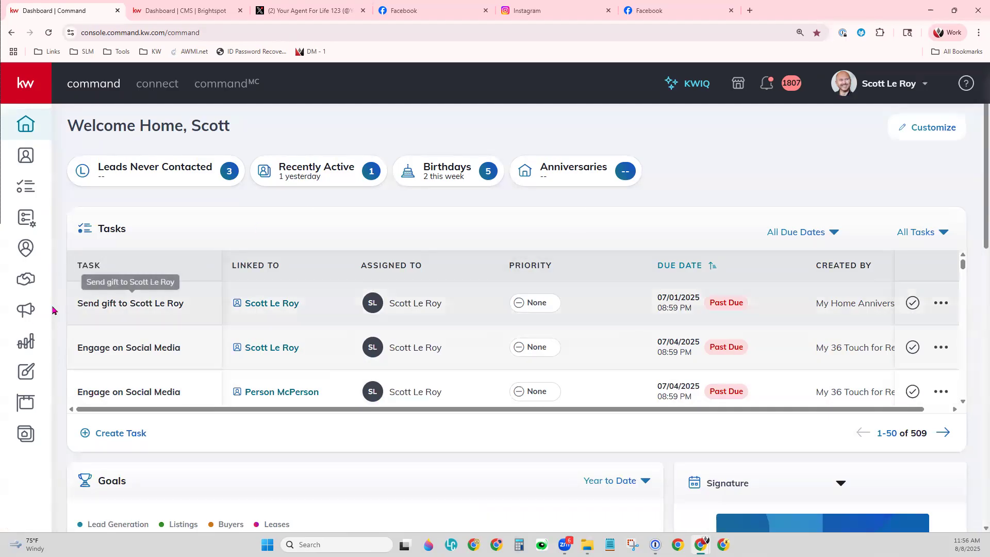
{"action": "left_click", "coordinate": [28, 316]}
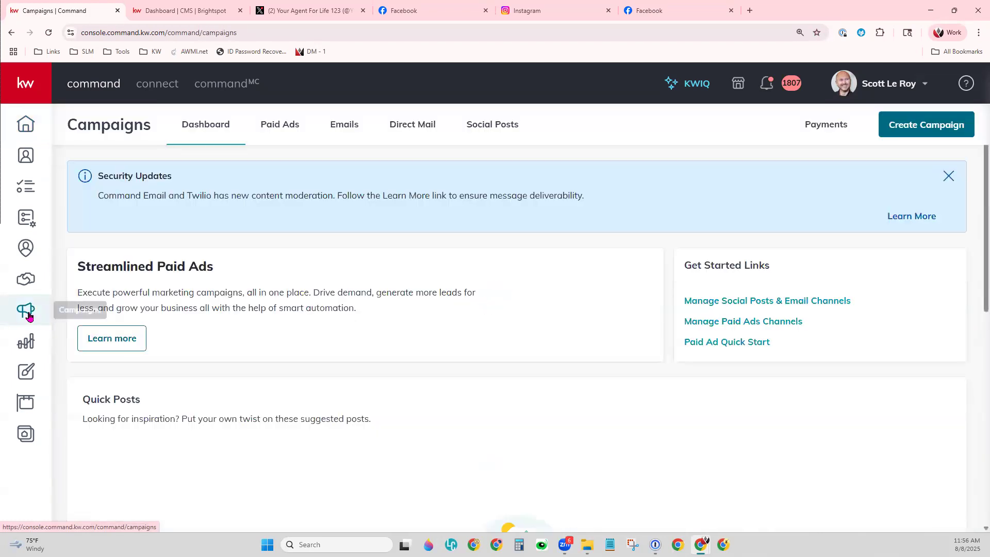
{"action": "left_click", "coordinate": [278, 124]}
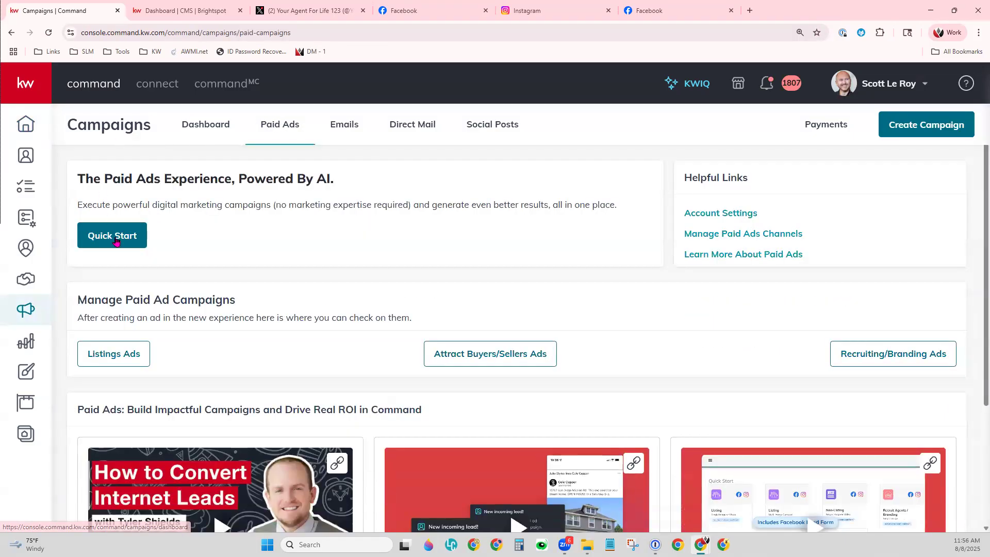
{"action": "left_click", "coordinate": [119, 247]}
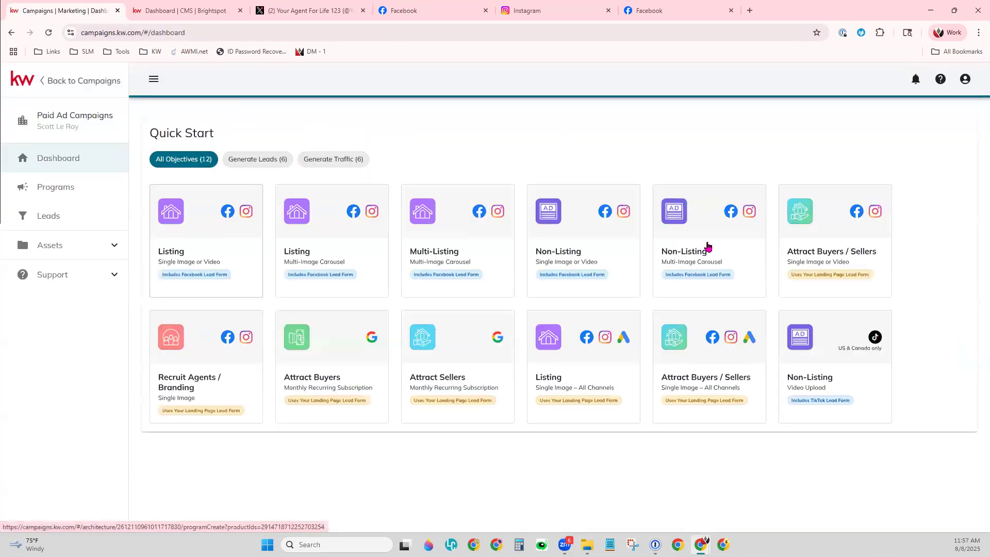
{"action": "left_click", "coordinate": [80, 250]}
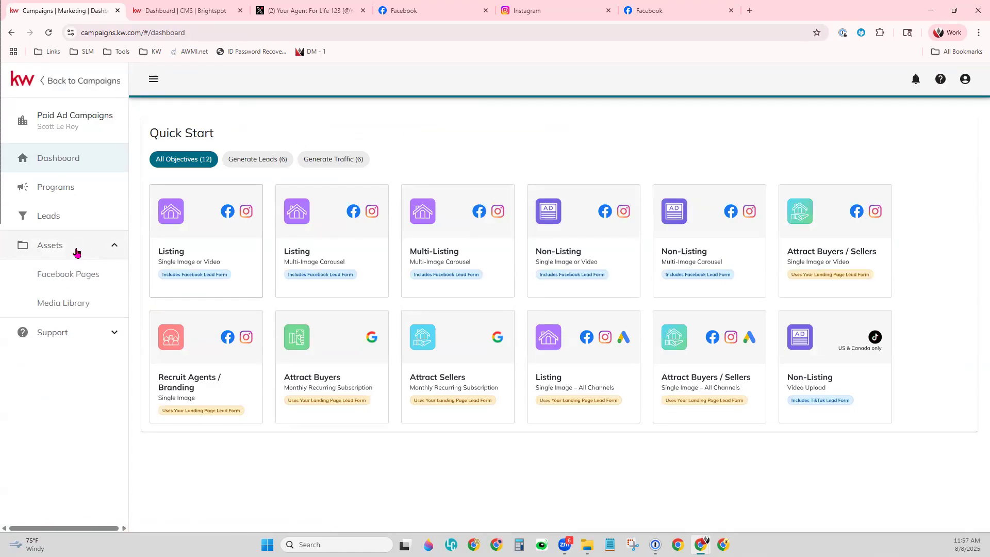
{"action": "left_click", "coordinate": [93, 283]}
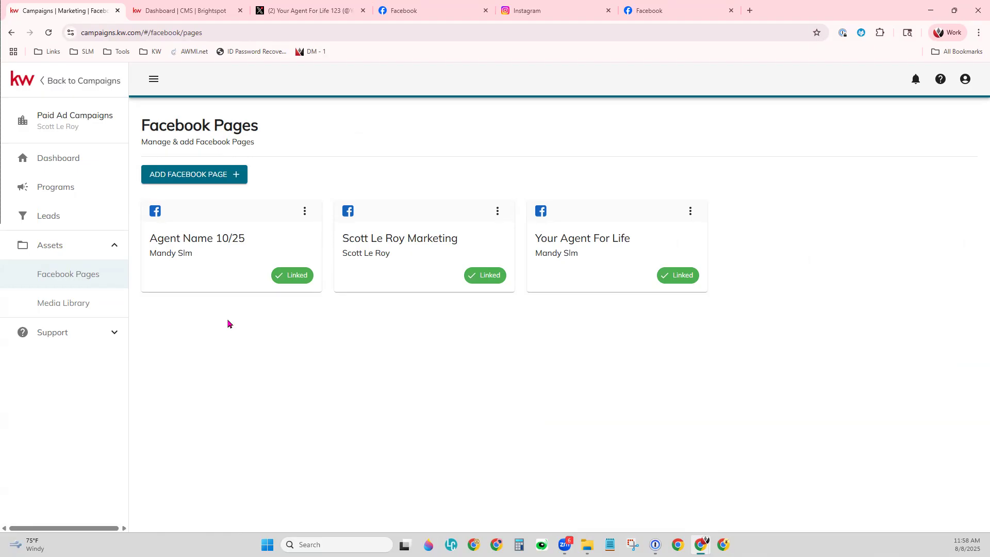
Unlink the Agent Name 10/25 Facebook Page from the paid ad campaigns and confirm the unlinking.
{"action": "left_click", "coordinate": [304, 211]}
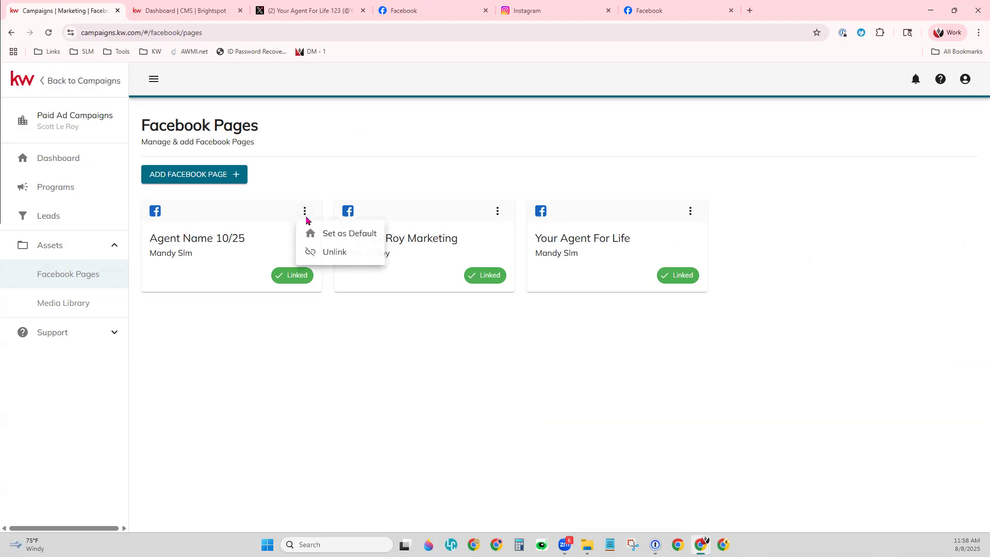
{"action": "left_click", "coordinate": [316, 252]}
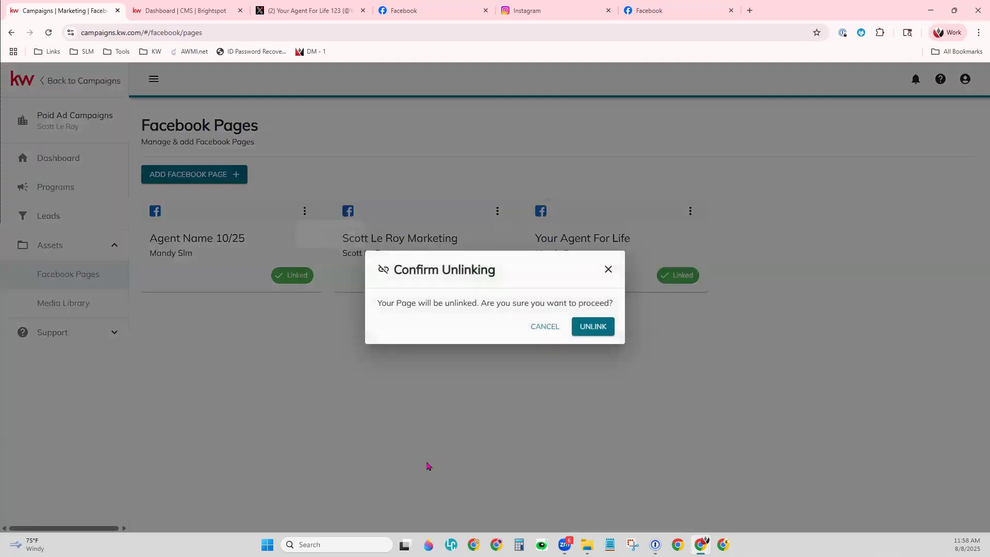
{"action": "left_click", "coordinate": [581, 331]}
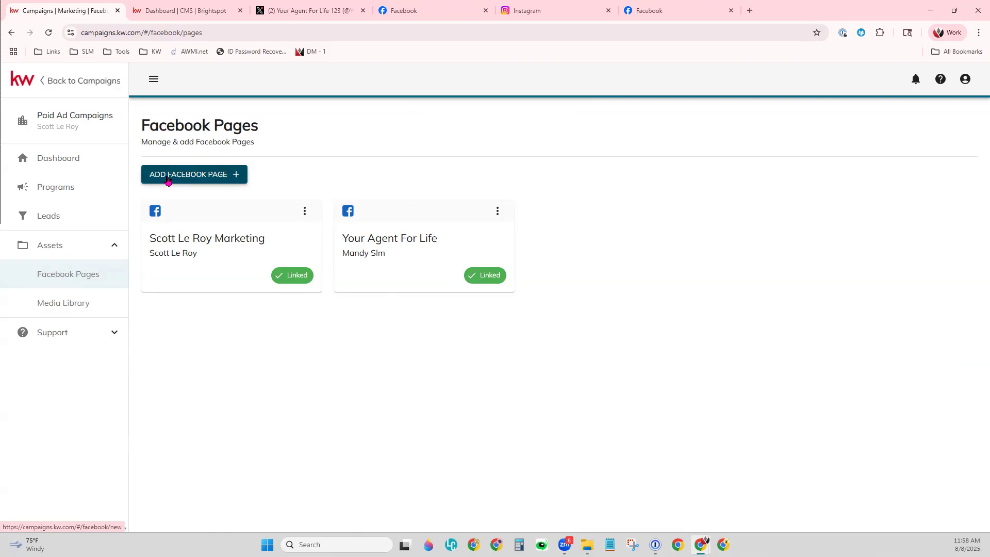
Start adding a Facebook Page, continue with the required Facebook profile, and edit the previous Campaign Connect settings.
{"action": "left_click", "coordinate": [217, 178]}
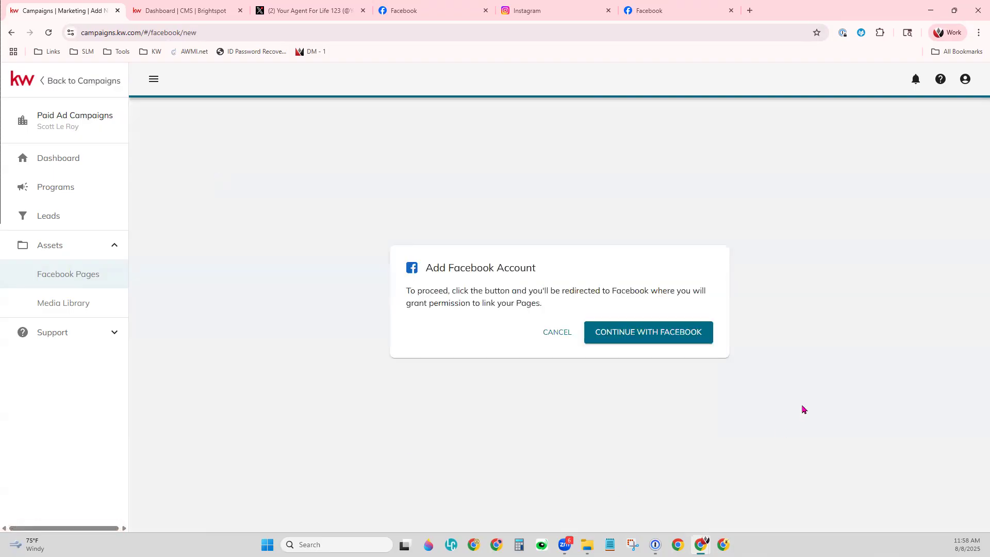
{"action": "left_click", "coordinate": [657, 338]}
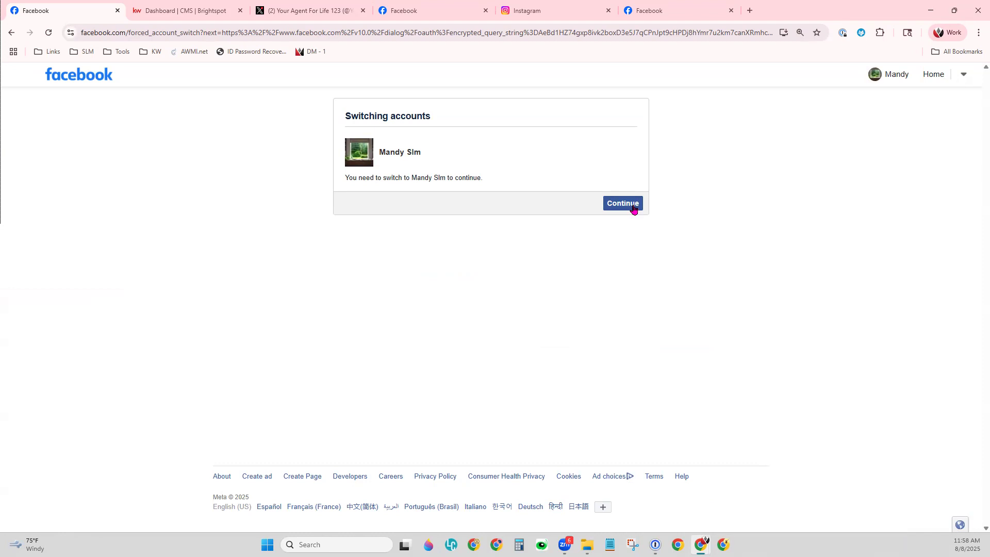
{"action": "left_click", "coordinate": [634, 208]}
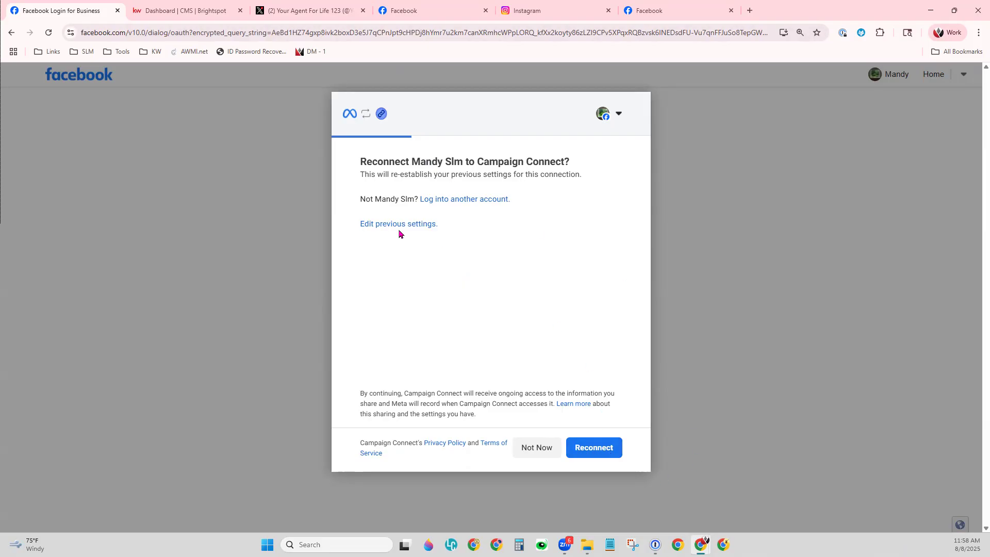
{"action": "left_click", "coordinate": [381, 224]}
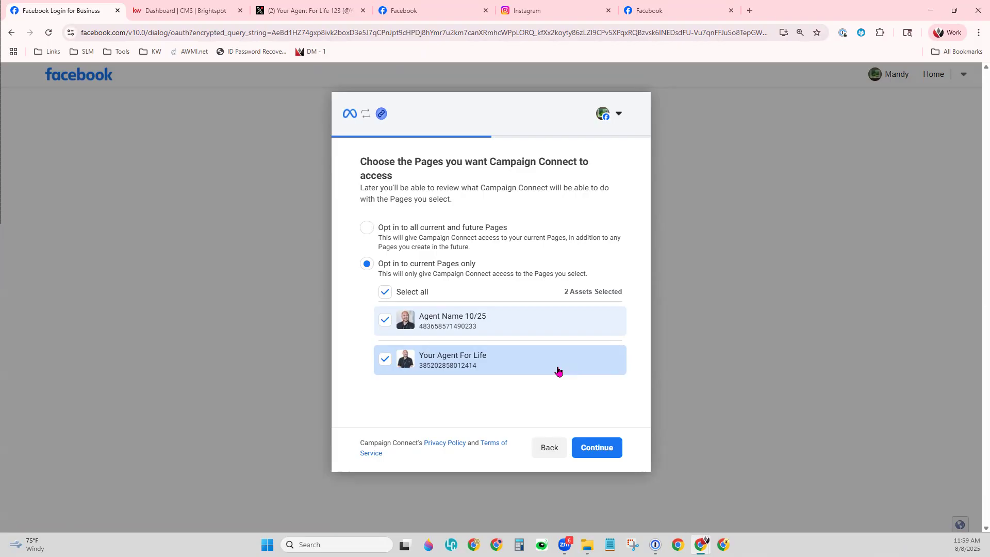
Limit Campaign Connect to current Pages only, exclude Agent Name 10/25, keep both businesses selected, and save the access request.
{"action": "left_click", "coordinate": [408, 239]}
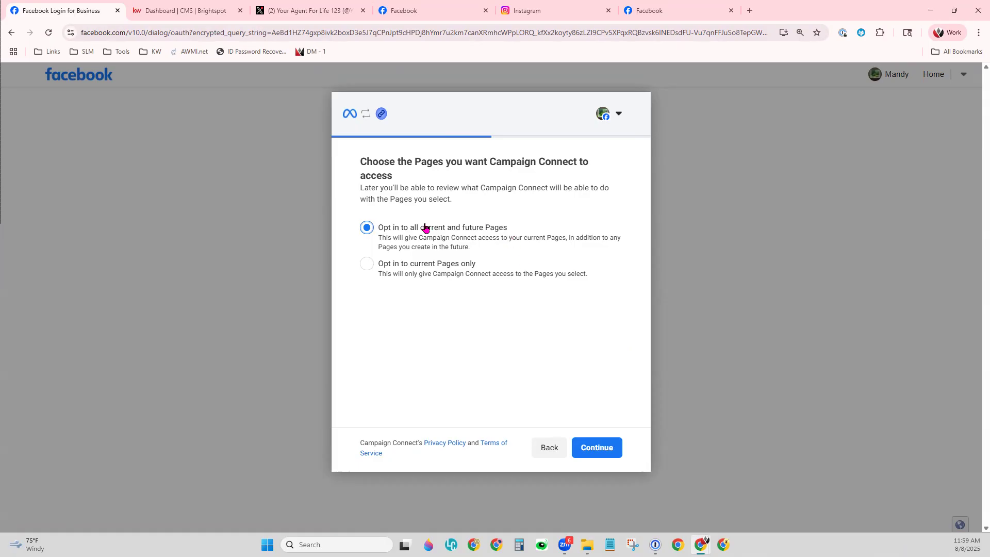
{"action": "left_click", "coordinate": [367, 264]}
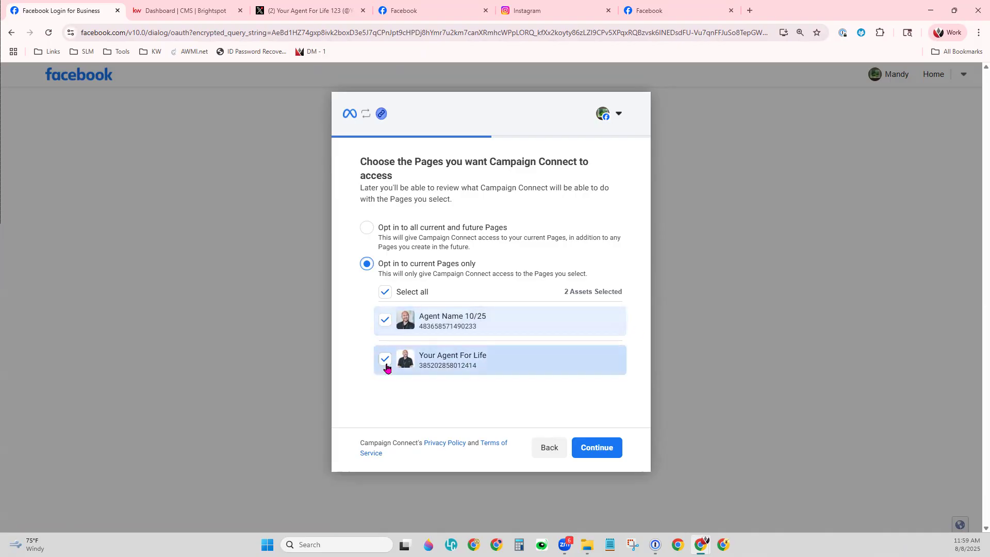
{"action": "left_click", "coordinate": [385, 320]}
{"action": "left_click", "coordinate": [607, 452]}
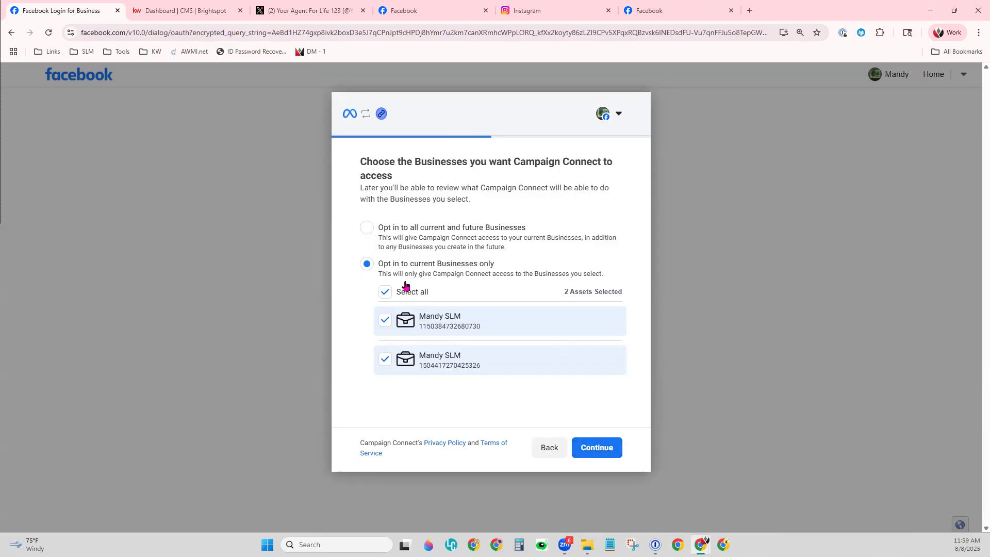
{"action": "left_click", "coordinate": [602, 459]}
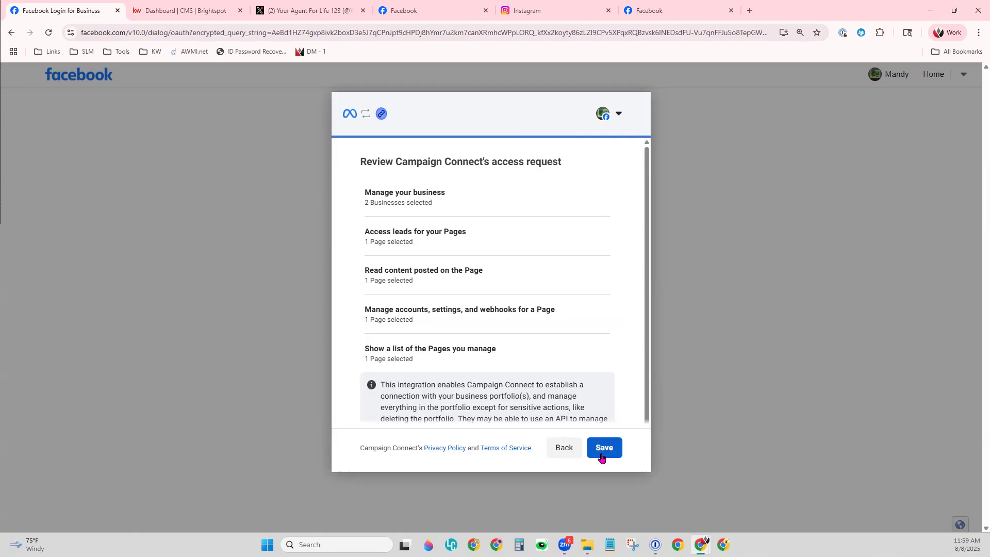
{"action": "left_click", "coordinate": [602, 457]}
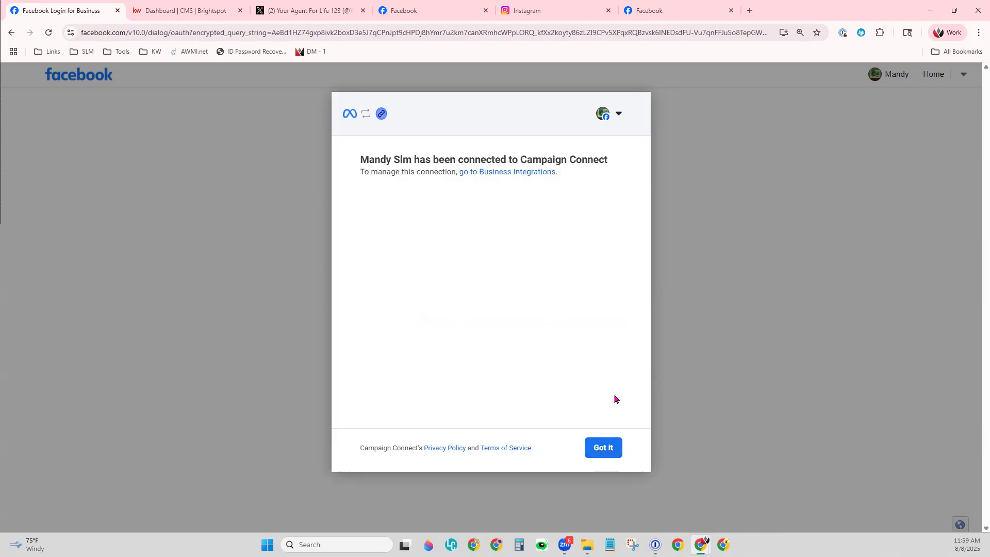
{"action": "left_click", "coordinate": [604, 447]}
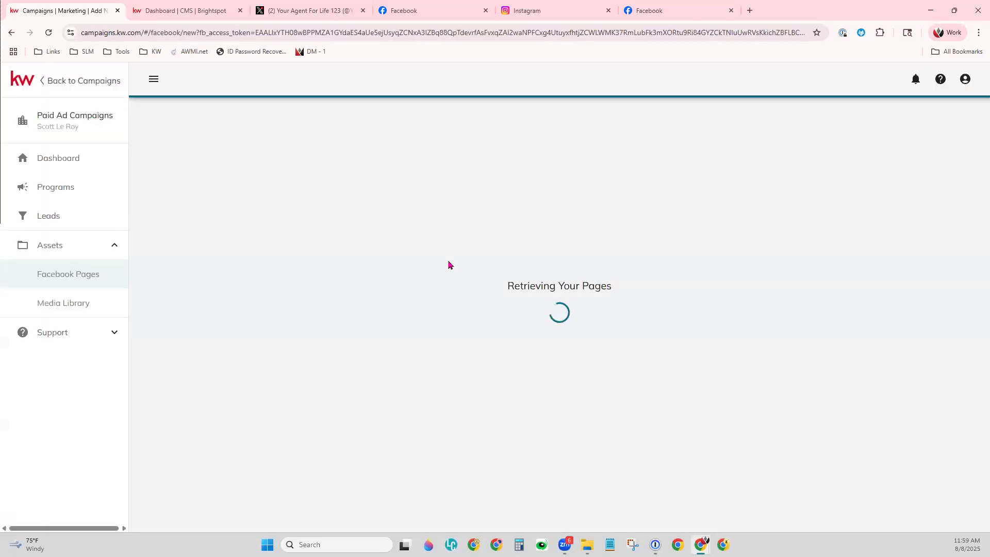
Check which Pages are offered for linking, and cancel adding a Facebook Page.
{"action": "left_click", "coordinate": [485, 290]}
{"action": "mouse_move", "coordinate": [474, 320]}
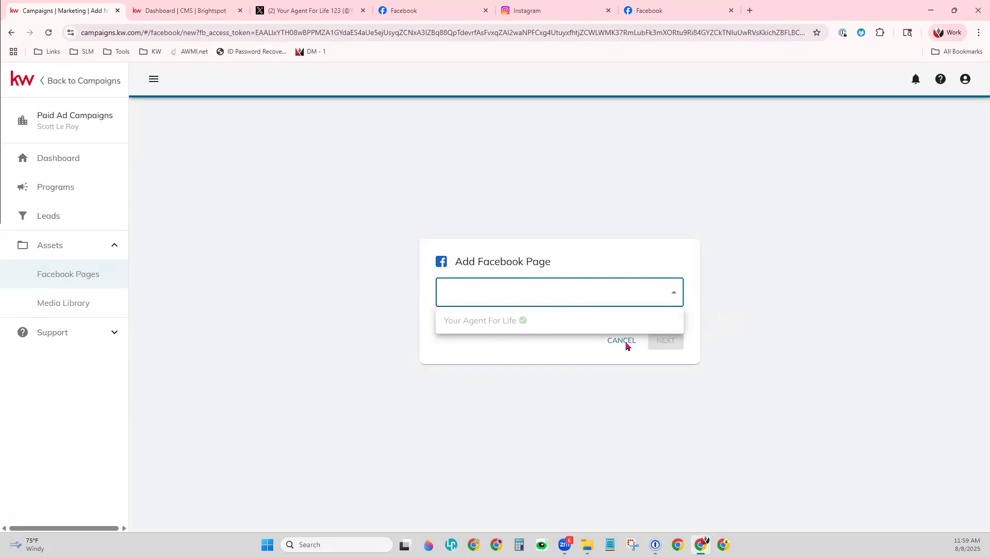
{"action": "left_click", "coordinate": [624, 342]}
{"action": "left_click", "coordinate": [623, 342]}
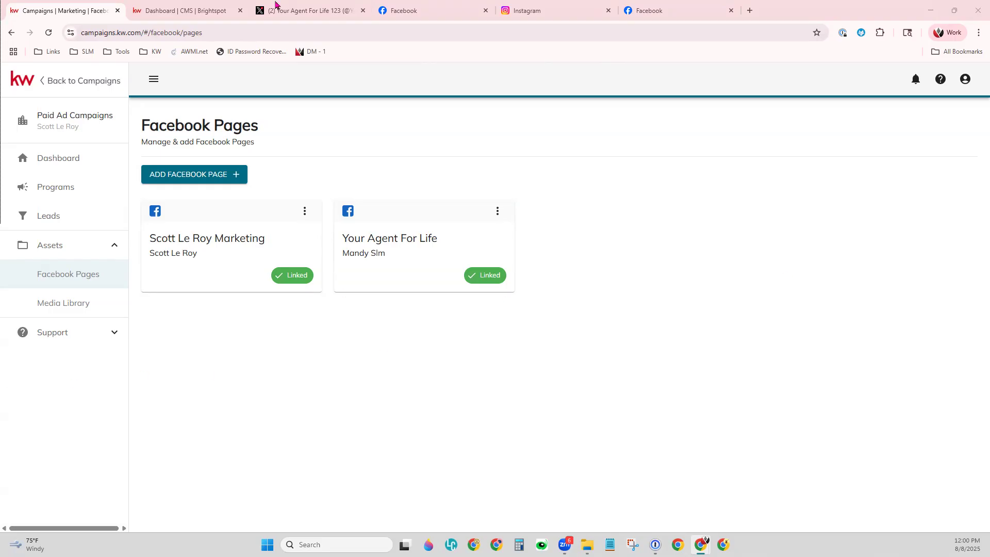
Load Unsplash.com in place of the Agent Name 10/25 Facebook Page and search its photos for "house interior".
{"action": "left_click", "coordinate": [657, 11]}
{"action": "left_click", "coordinate": [653, 33]}
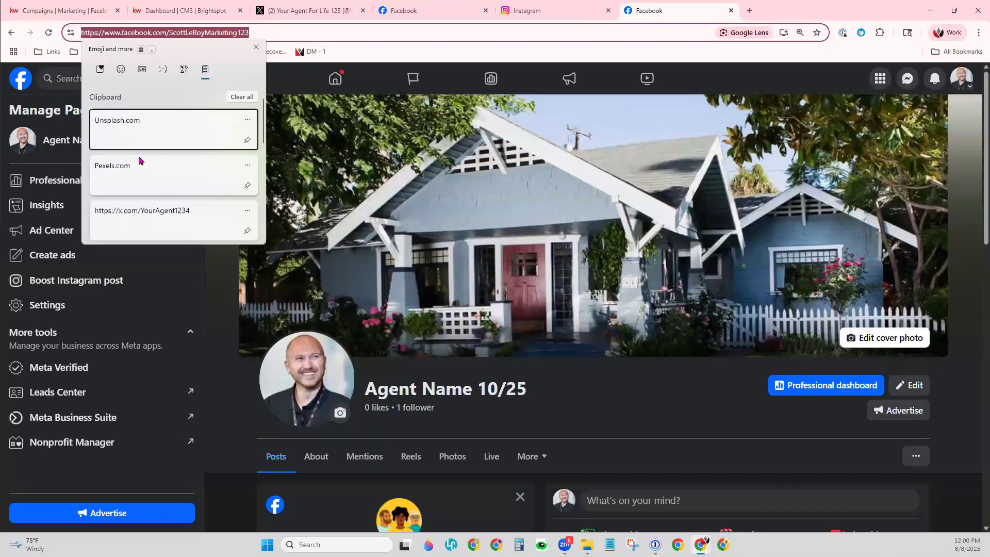
{"action": "left_click", "coordinate": [122, 133]}
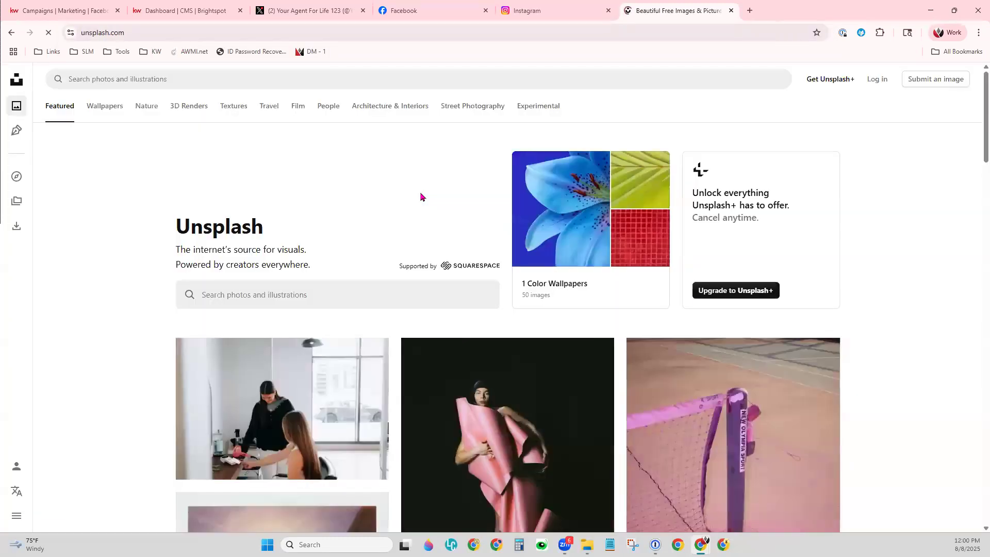
{"action": "left_click", "coordinate": [384, 301]}
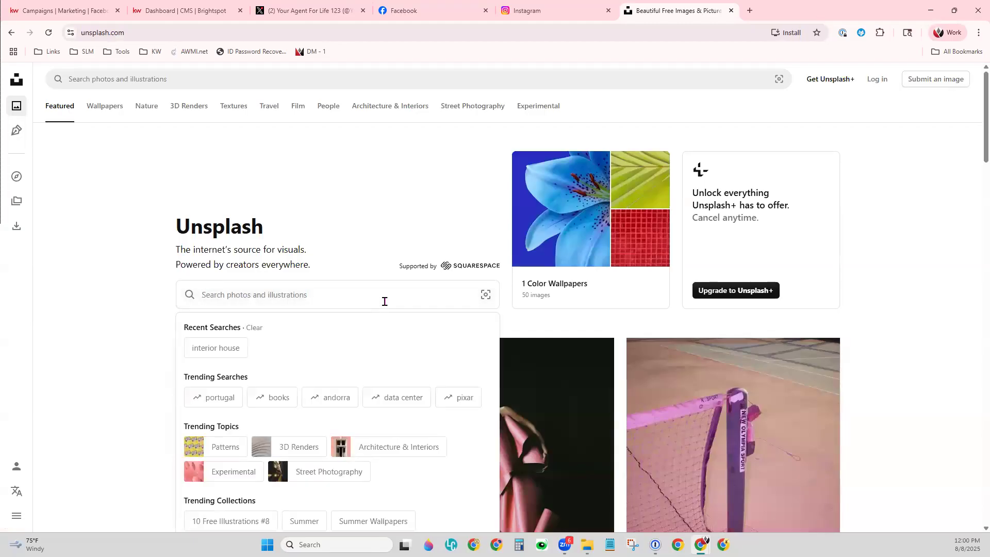
{"action": "type", "text": "house interior"}
{"action": "key", "text": "Return"}
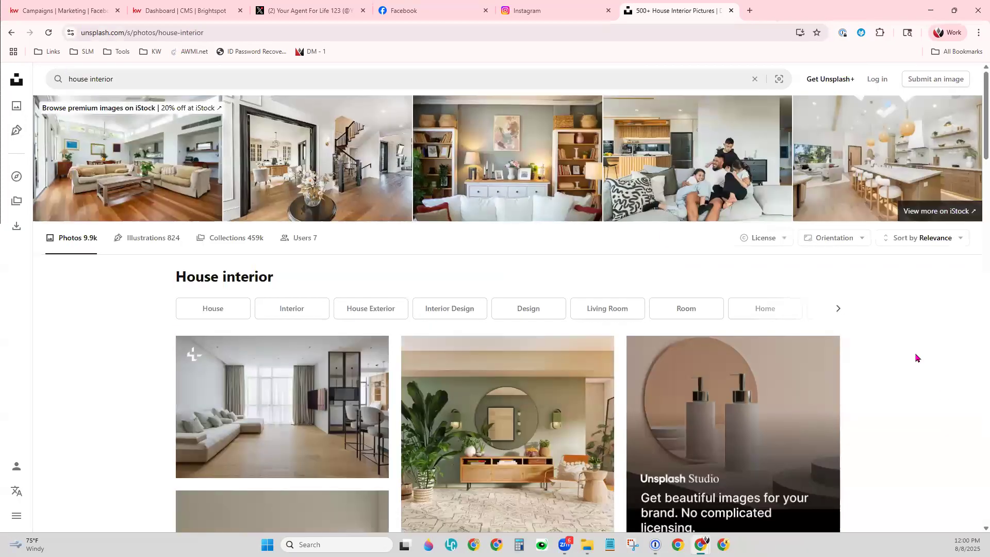
Browse the related Unsplash photo searches for design and zoom background.
{"action": "scroll", "coordinate": [511, 175], "scroll_direction": "down", "scroll_amount": 3}
{"action": "left_click", "coordinate": [504, 152]}
{"action": "left_click", "coordinate": [467, 307]}
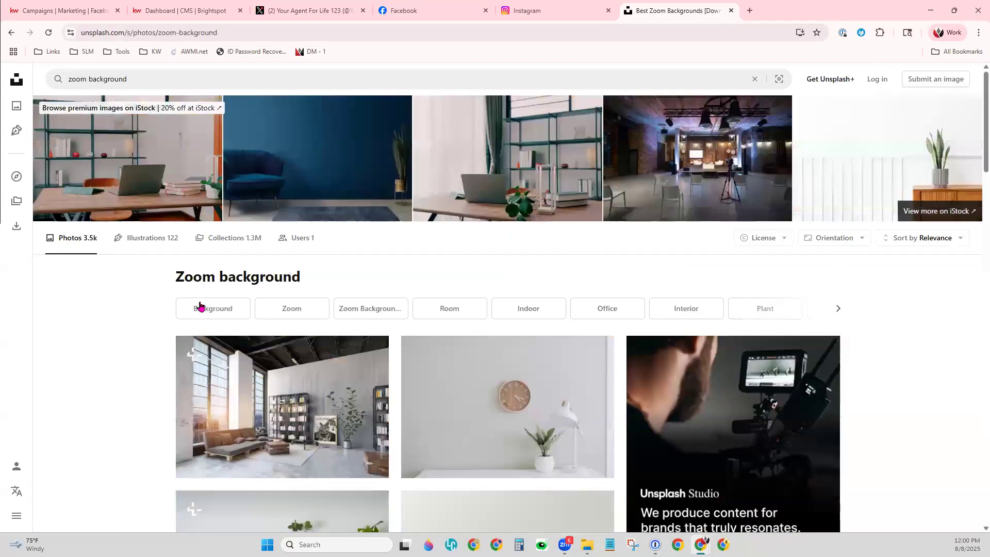
{"action": "left_click", "coordinate": [200, 306]}
Browse the Unsplash photo results of the related search for "background".
{"action": "scroll", "coordinate": [473, 359], "scroll_direction": "down", "scroll_amount": 8}
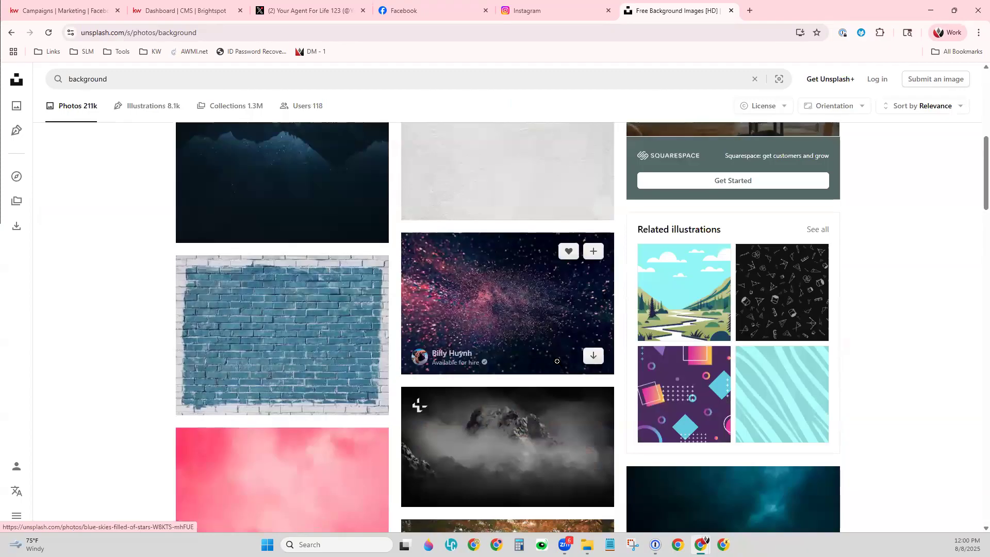
{"action": "mouse_move", "coordinate": [357, 200]}
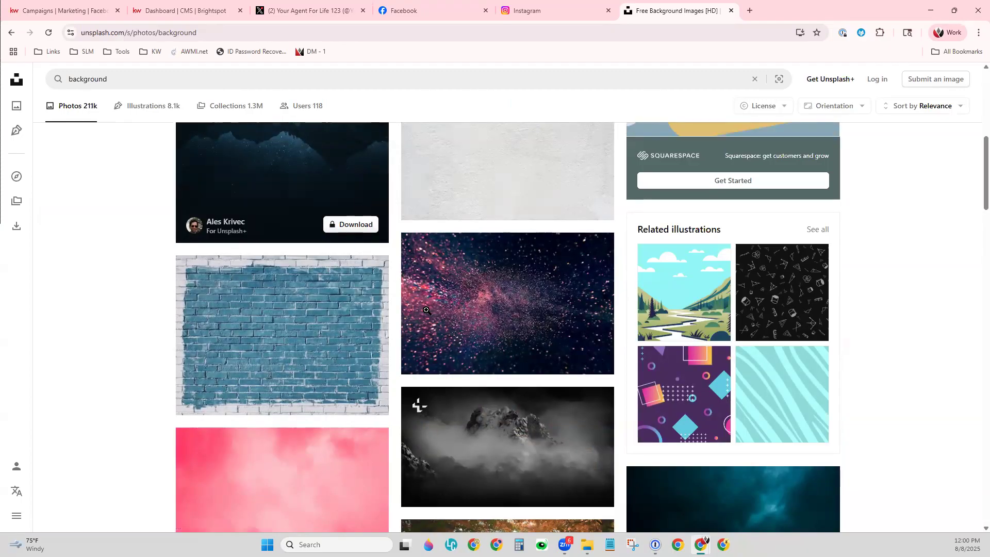
{"action": "scroll", "coordinate": [426, 310], "scroll_direction": "up", "scroll_amount": 4}
{"action": "mouse_move", "coordinate": [581, 413]}
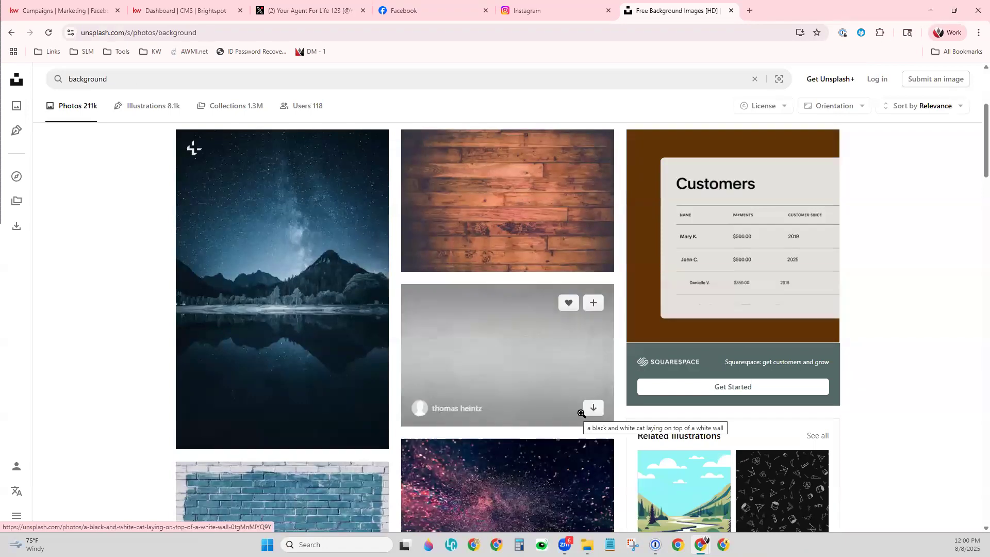
Load pexels.com in place of the Unsplash background results.
{"action": "double_click", "coordinate": [260, 32]}
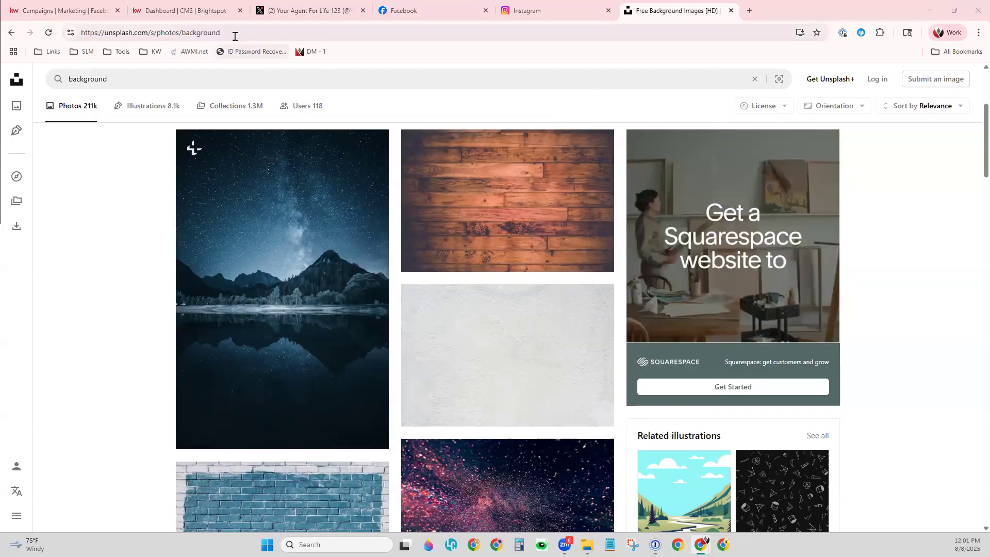
{"action": "left_click", "coordinate": [234, 36]}
{"action": "type", "text": "pe"}
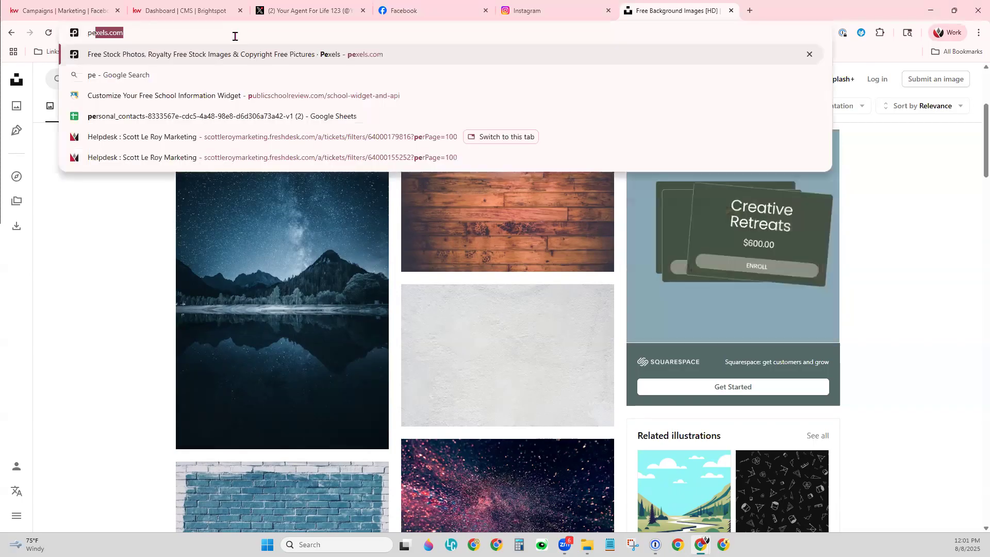
{"action": "type", "text": "xels.com"}
{"action": "key", "text": "Return"}
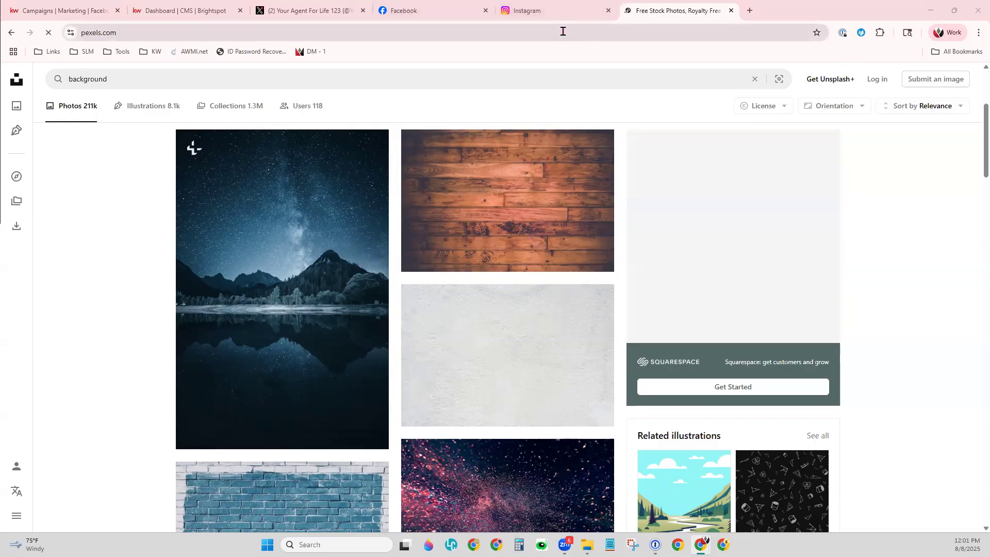
Load scottleroymarketing.com/free-templates/ and look through the leadership and agent templates.
{"action": "left_click", "coordinate": [563, 31]}
{"action": "type", "text": "https://scottleroymarketing.com/free-templates/"}
{"action": "key", "text": "Return"}
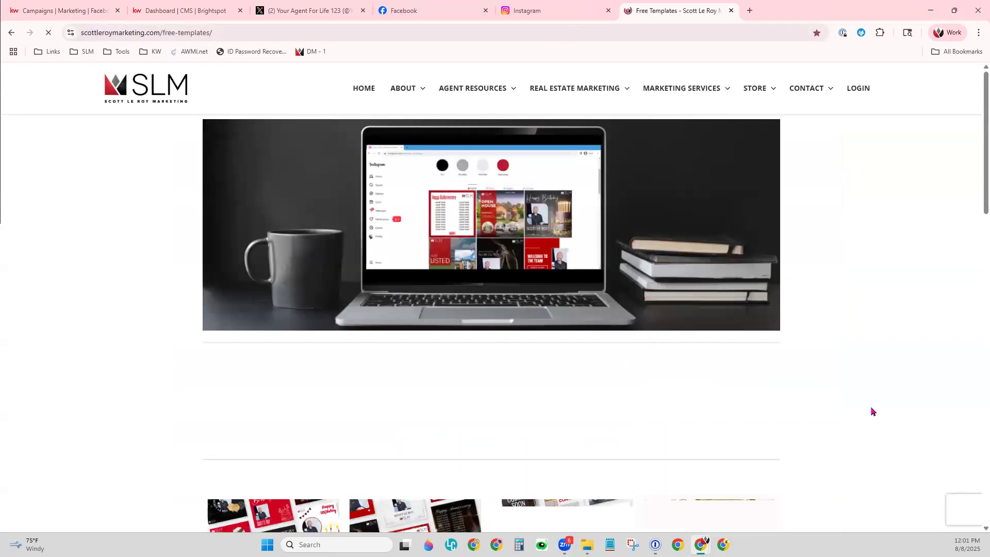
{"action": "scroll", "coordinate": [871, 411], "scroll_direction": "down", "scroll_amount": 2}
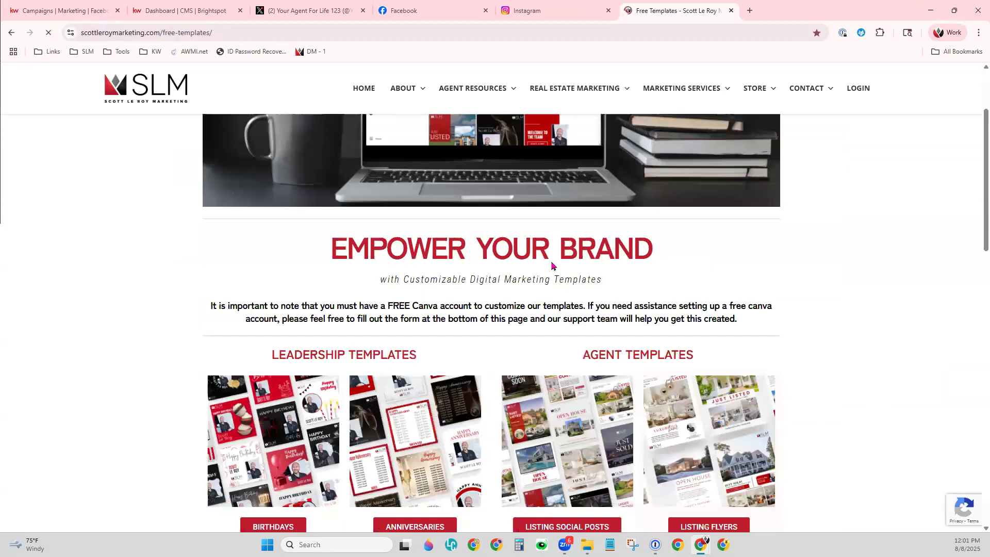
{"action": "scroll", "coordinate": [552, 266], "scroll_direction": "down", "scroll_amount": 4}
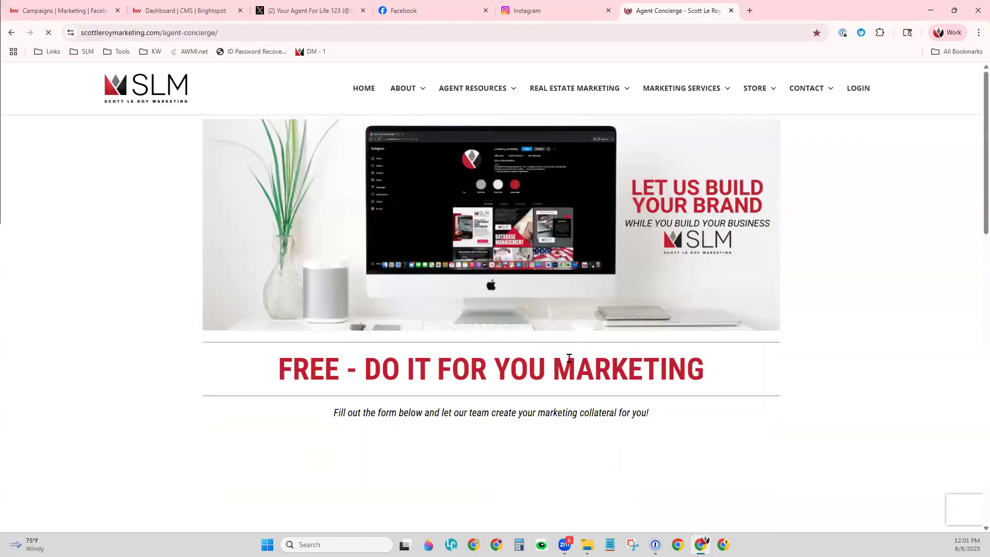
Look through the Agent Concierge page's request form and sample designs, expanding Most Popular Social Posts.
{"action": "scroll", "coordinate": [691, 380], "scroll_direction": "down", "scroll_amount": 5}
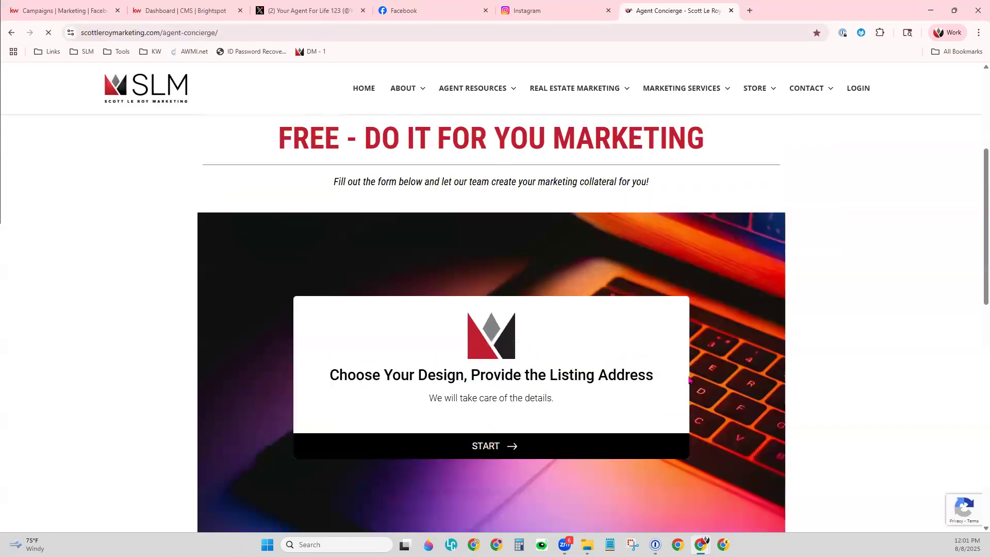
{"action": "scroll", "coordinate": [691, 381], "scroll_direction": "down", "scroll_amount": 10}
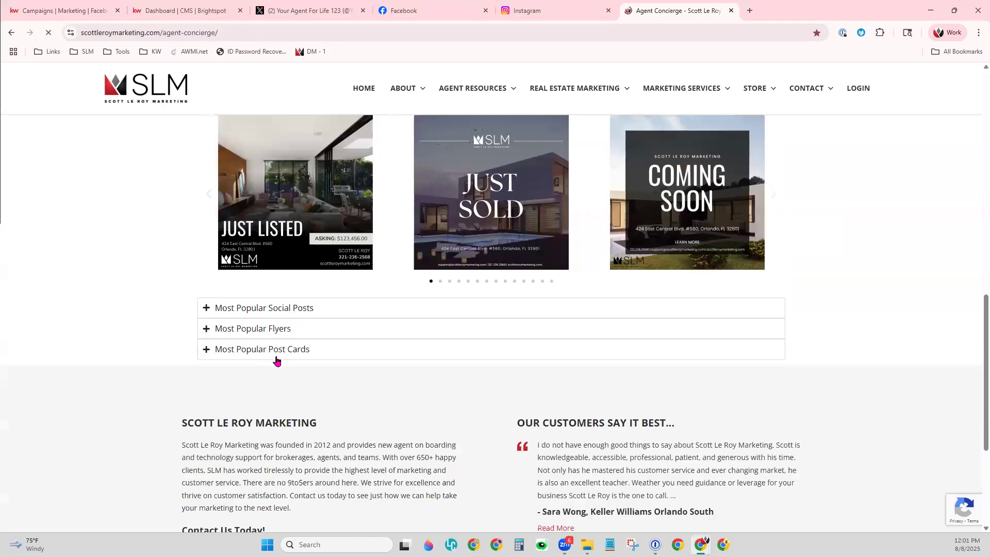
{"action": "left_click", "coordinate": [307, 310]}
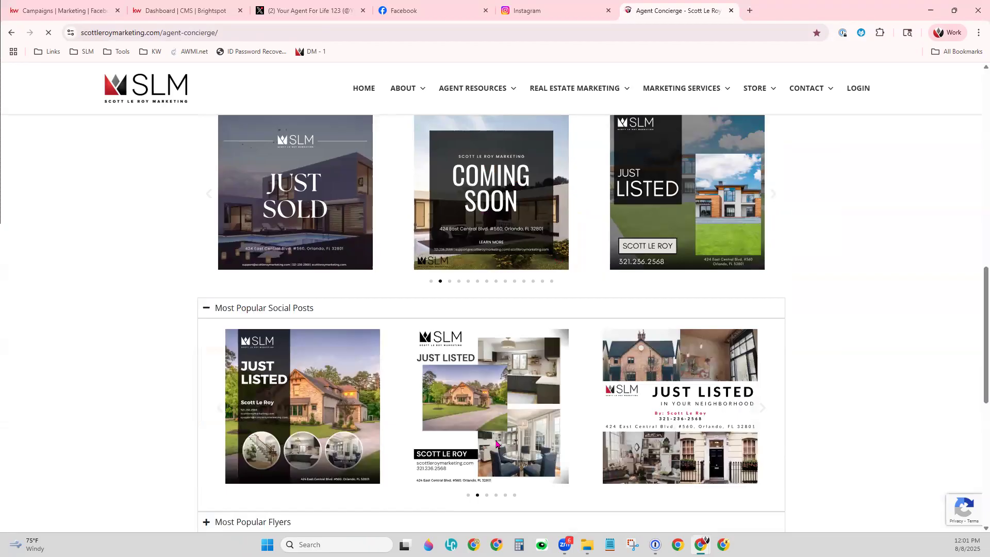
{"action": "scroll", "coordinate": [496, 443], "scroll_direction": "up", "scroll_amount": 5}
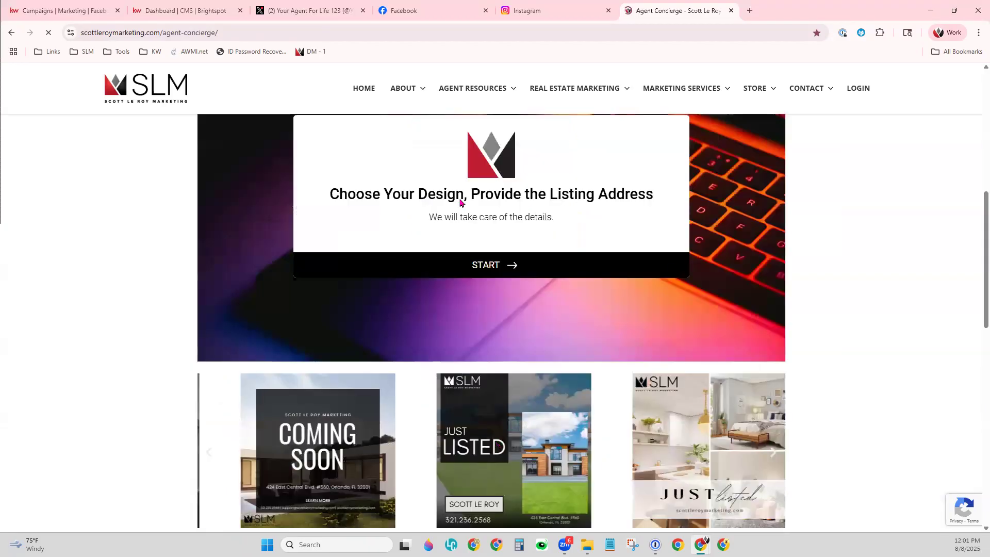
{"action": "scroll", "coordinate": [671, 305], "scroll_direction": "up", "scroll_amount": 2}
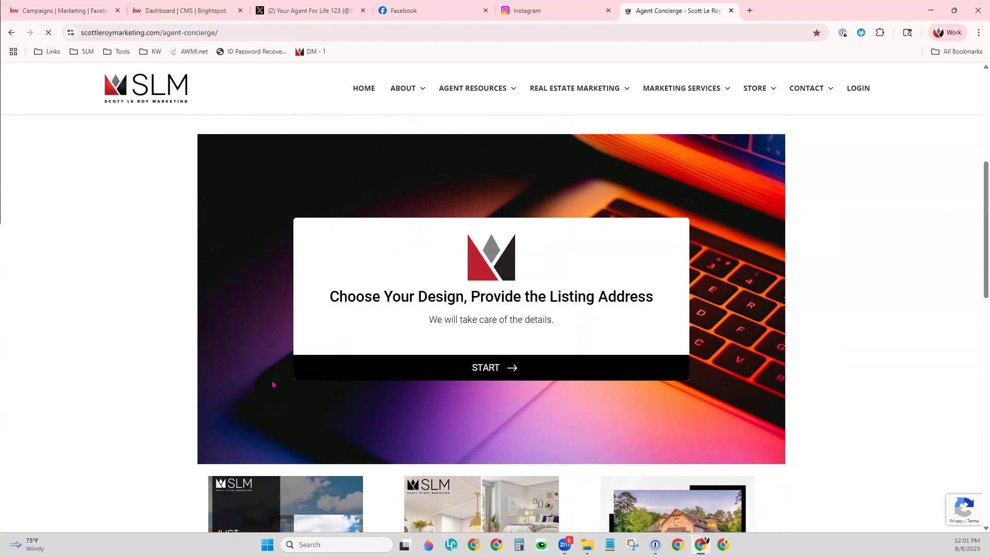
Return to the KW campaigns page and close the X, Facebook, Instagram and Agent Concierge pages.
{"action": "left_click", "coordinate": [97, 14]}
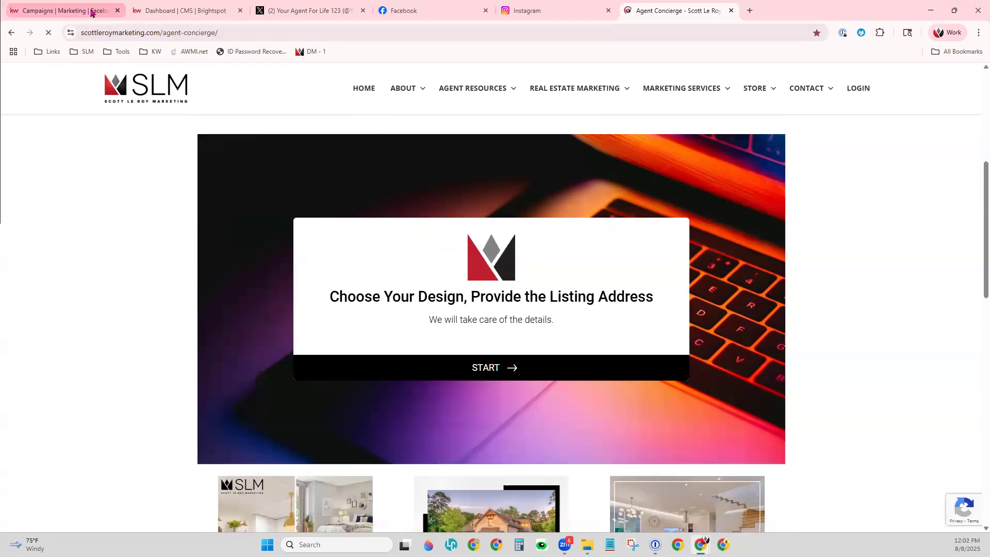
{"action": "left_click", "coordinate": [23, 82]}
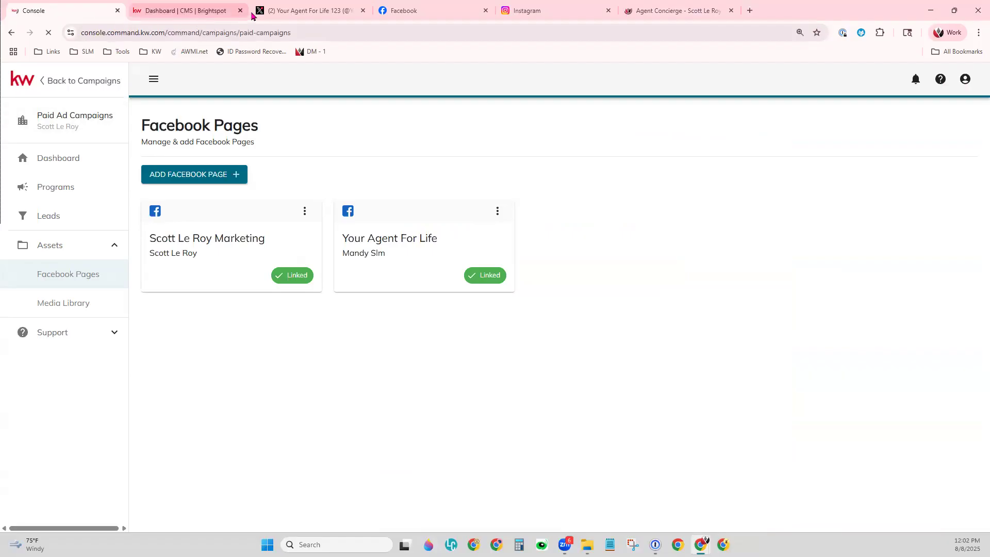
{"action": "left_click", "coordinate": [362, 10]}
{"action": "left_click", "coordinate": [362, 11]}
{"action": "left_click", "coordinate": [363, 10]}
{"action": "left_click", "coordinate": [362, 10]}
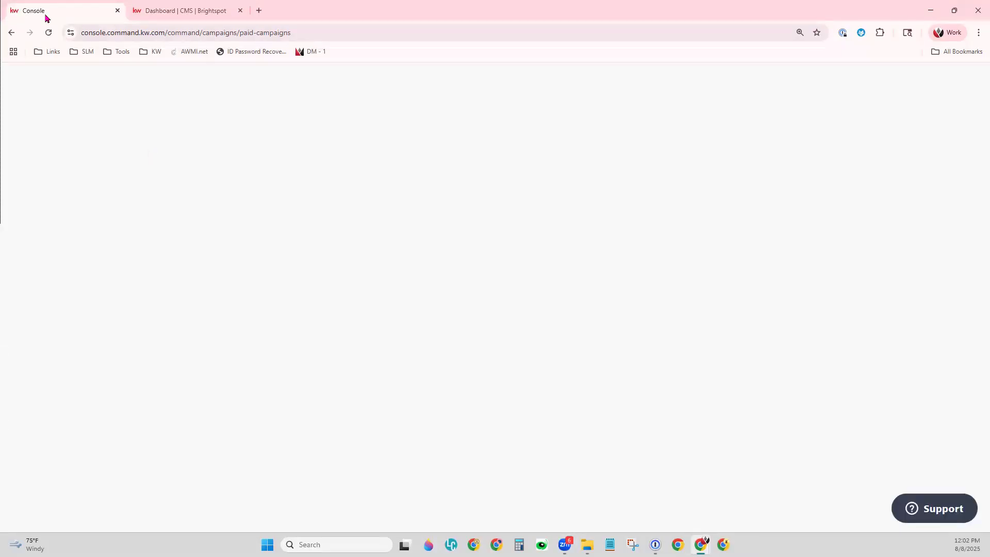
Load agent.kw.com in place of the blank paid-campaigns console page.
{"action": "left_click", "coordinate": [46, 33]}
{"action": "left_click", "coordinate": [210, 32]}
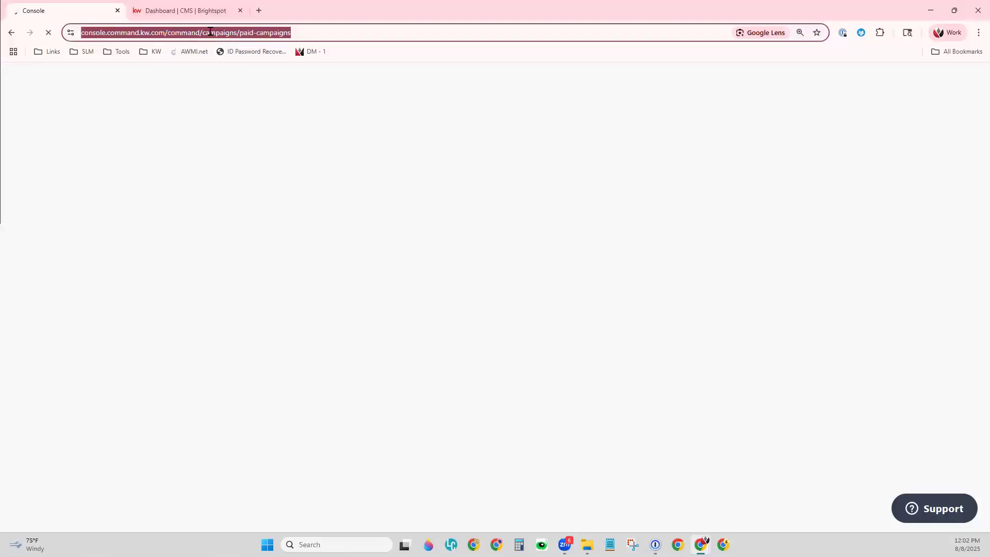
{"action": "type", "text": "agene"}
{"action": "key", "text": "BackSpace"}
{"action": "key", "text": "BackSpace"}
{"action": "type", "text": "nt.kw.com"}
{"action": "key", "text": "Return"}
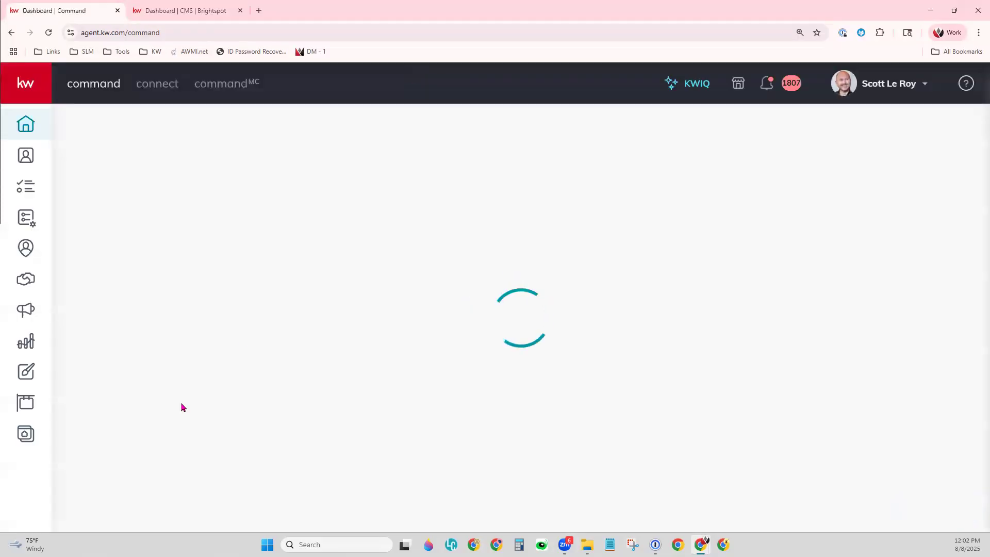
Open Designs in Command and start a new Social design without importing from a listing.
{"action": "left_click", "coordinate": [31, 372]}
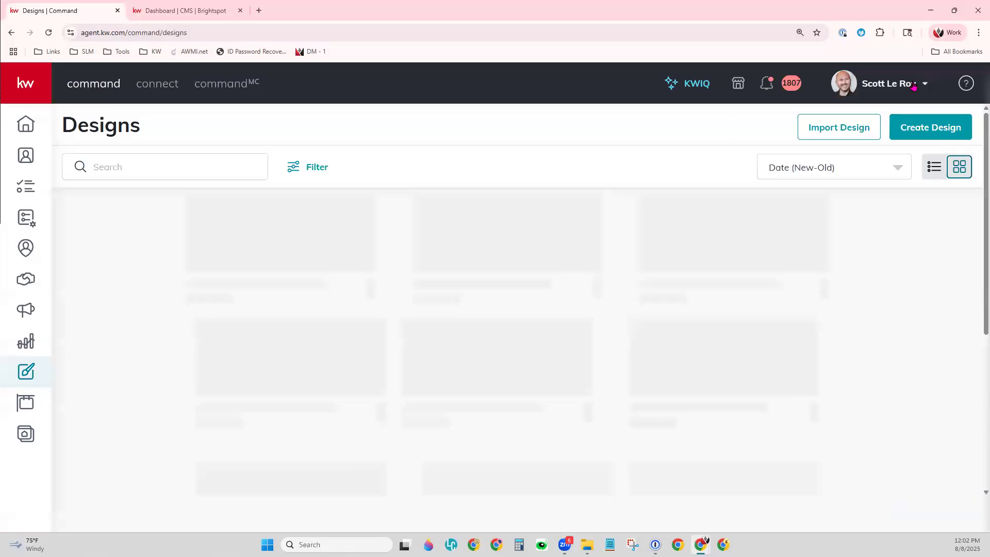
{"action": "left_click", "coordinate": [914, 84]}
{"action": "left_click", "coordinate": [623, 142]}
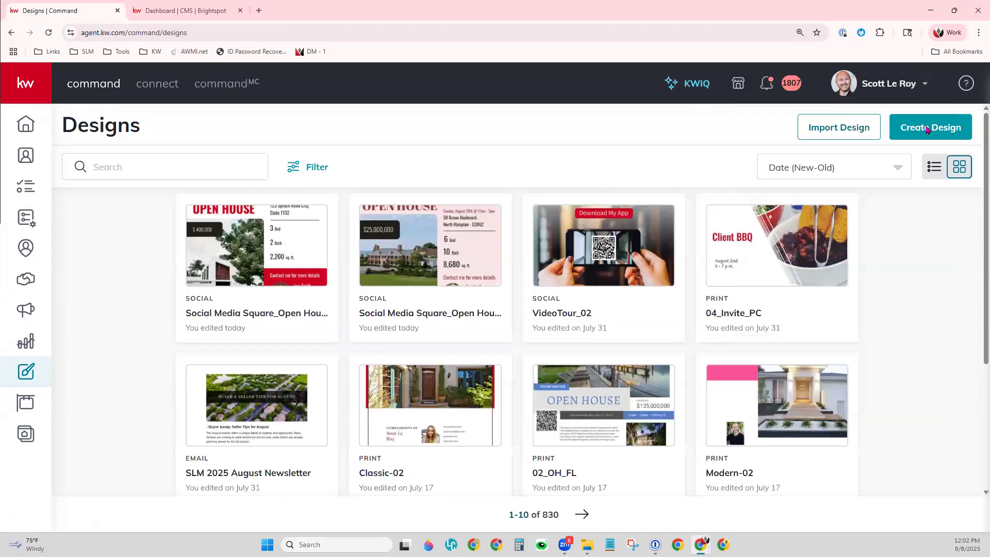
{"action": "left_click", "coordinate": [927, 130]}
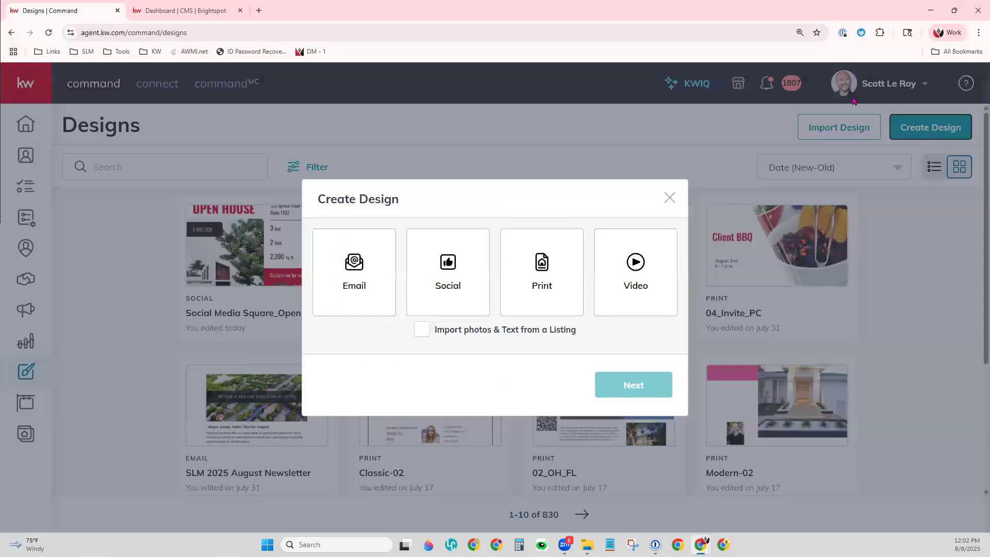
{"action": "left_click", "coordinate": [457, 290]}
{"action": "left_click", "coordinate": [638, 390]}
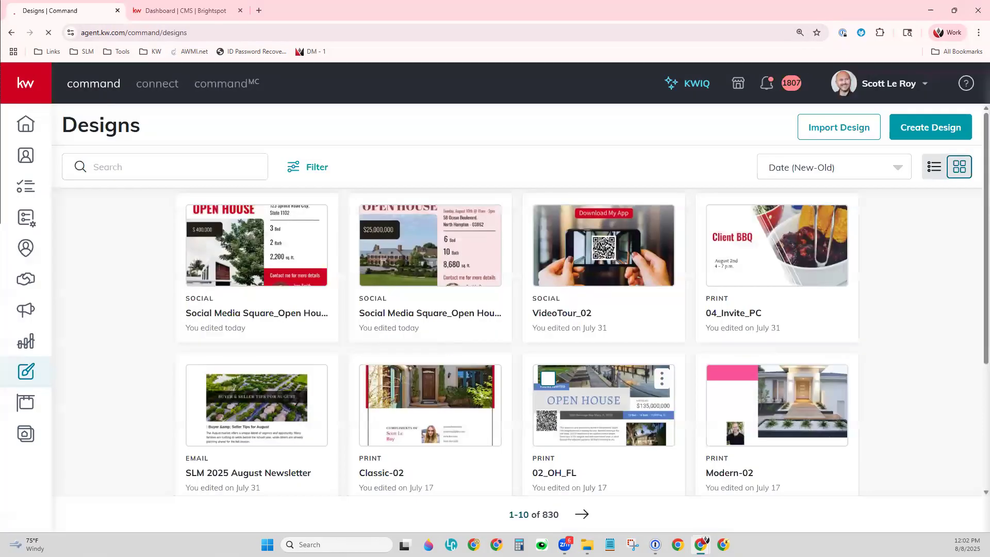